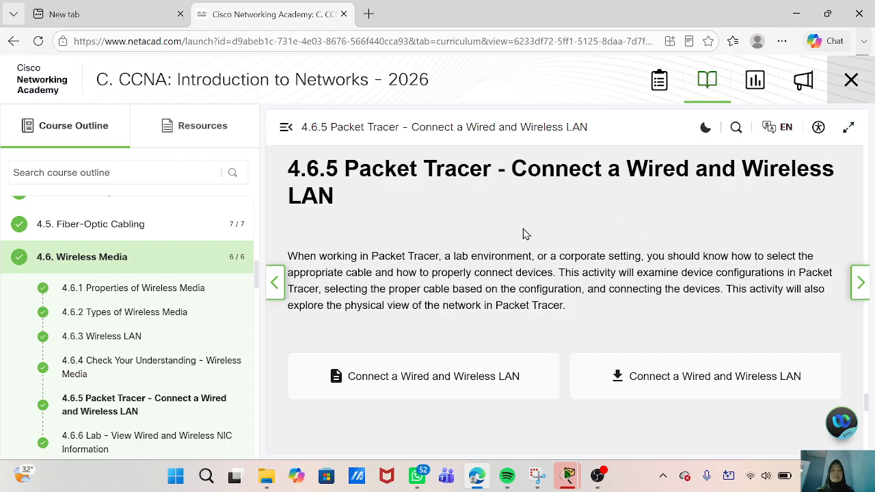
# - Bring the Connect a Wired and Wireless LAN lab window to the front
pyautogui.scroll(1, 525, 234)
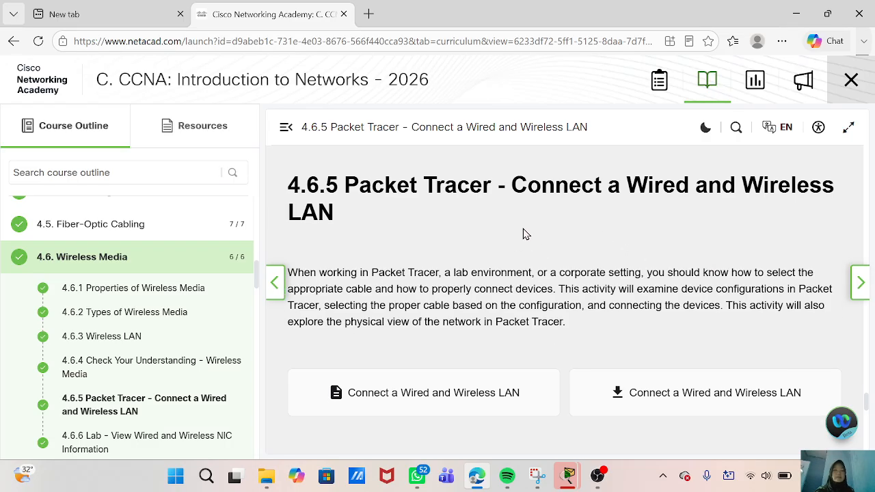
pyautogui.scroll(-1, 443, 260)
pyautogui.scroll(1, 400, 268)
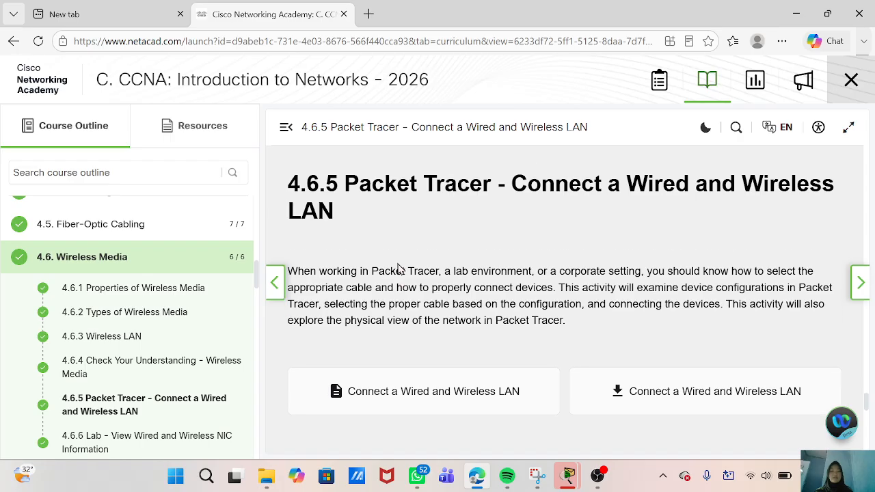
pyautogui.scroll(-1, 400, 269)
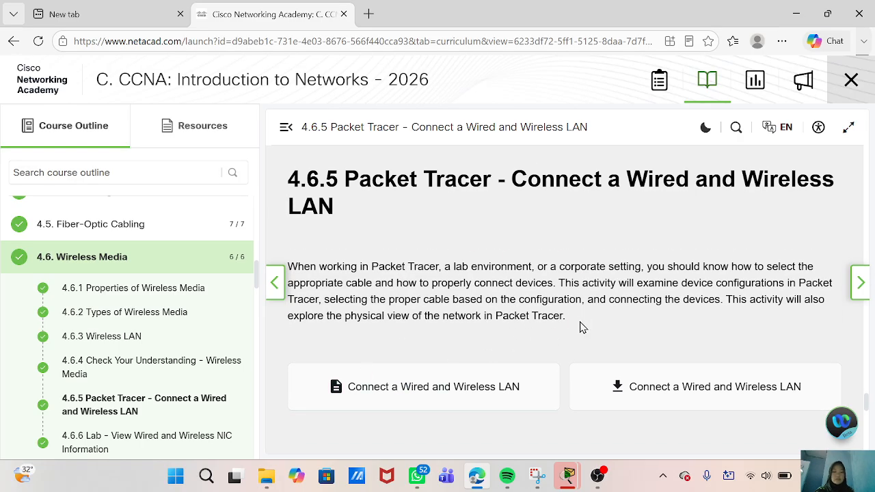
pyautogui.moveTo(568, 475)
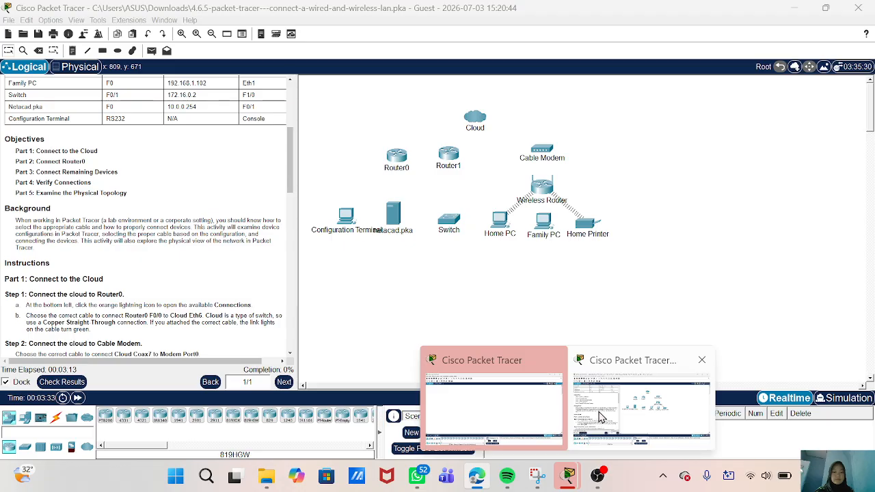
pyautogui.click(606, 416)
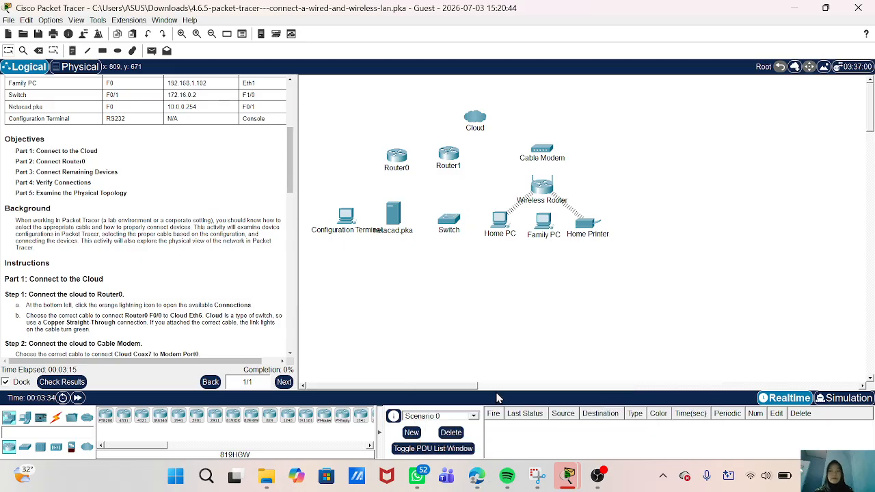
# - Read through the Addressing Table, Objectives and Background, selecting the Background paragraph
pyautogui.scroll(5, 183, 225)
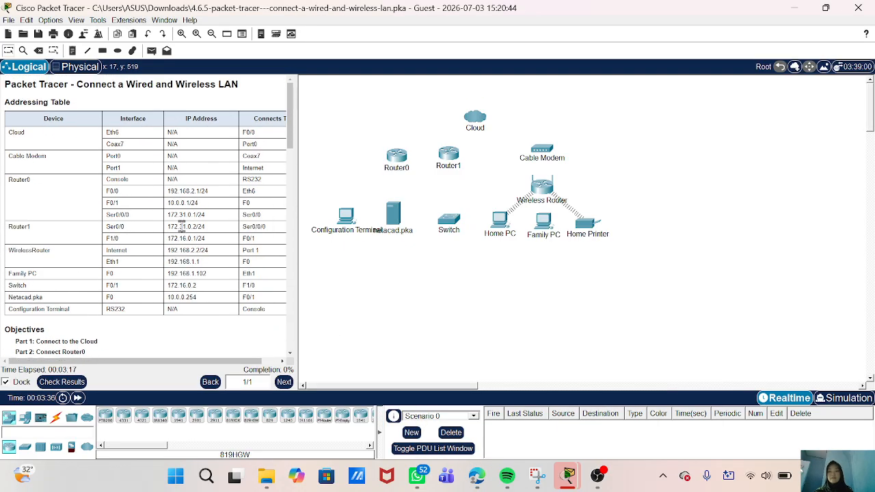
pyautogui.scroll(-1, 182, 225)
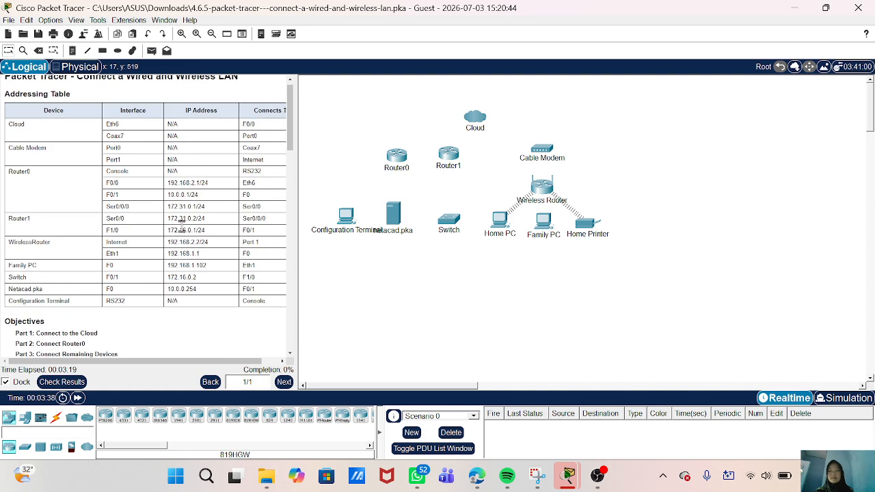
pyautogui.scroll(1, 182, 225)
pyautogui.scroll(-3, 112, 272)
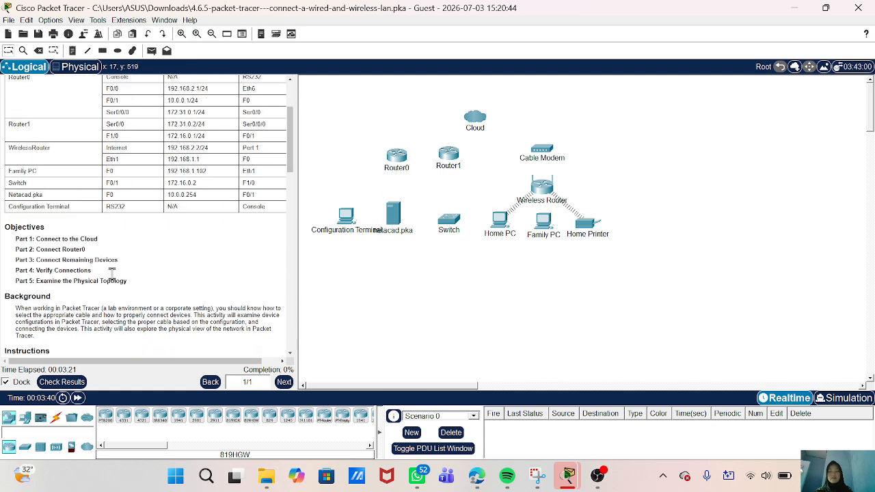
pyautogui.scroll(-1, 73, 294)
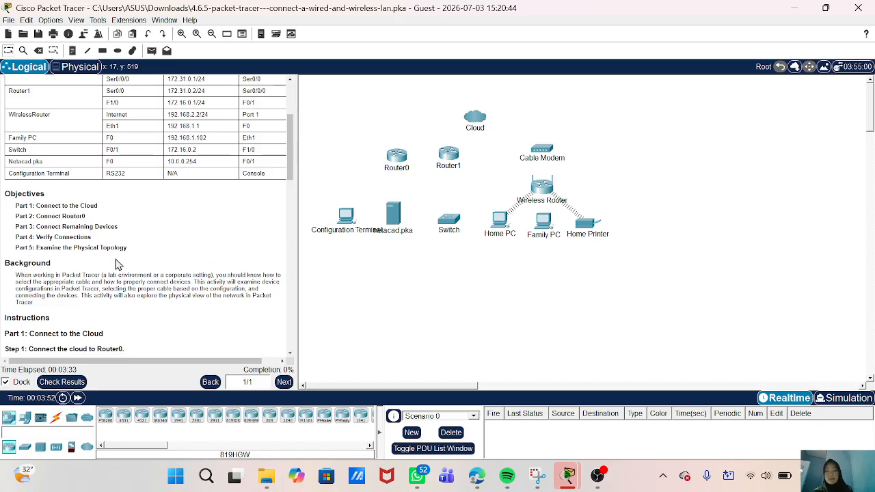
pyautogui.scroll(-1, 120, 265)
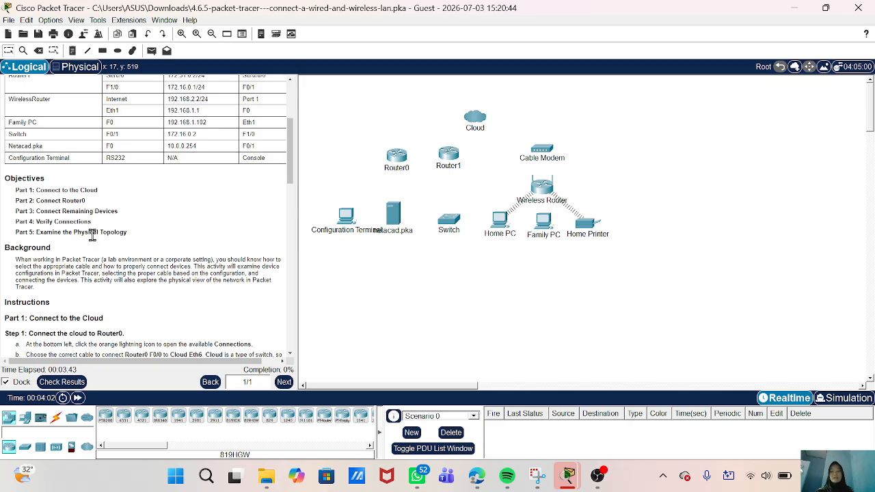
pyautogui.scroll(-1, 102, 235)
pyautogui.scroll(-1, 52, 249)
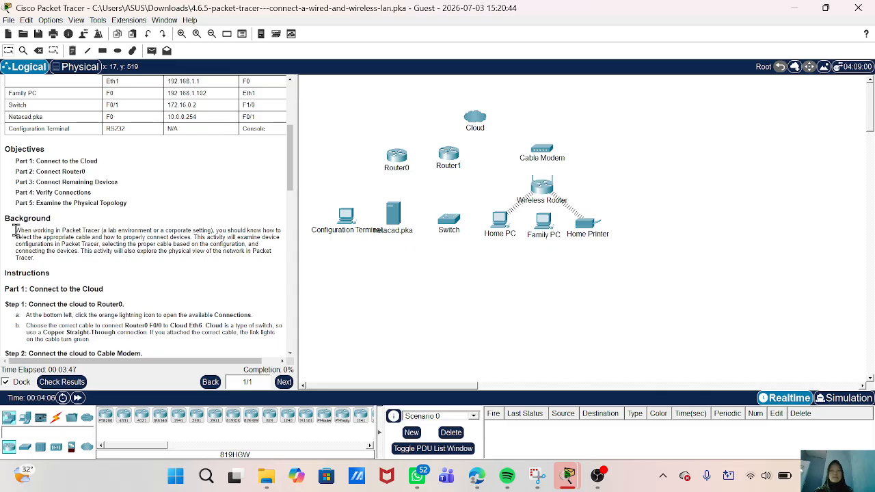
pyautogui.moveTo(15, 231); pyautogui.dragTo(39, 263)
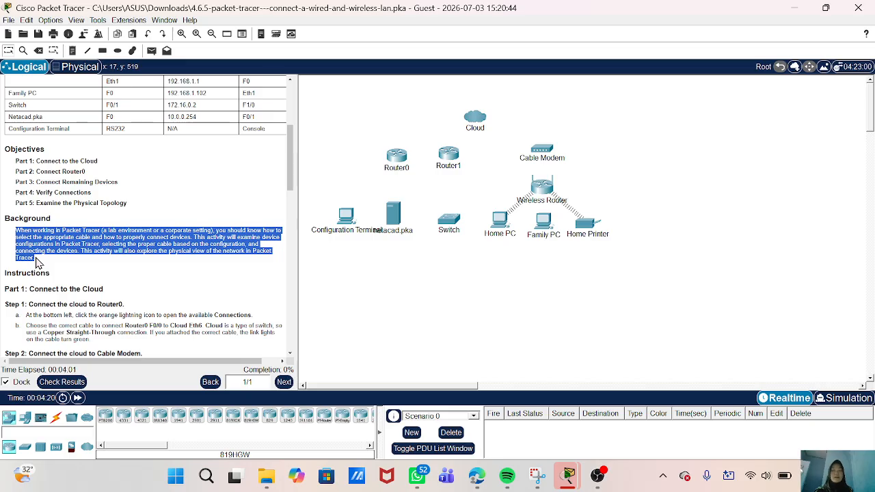
pyautogui.click(186, 267)
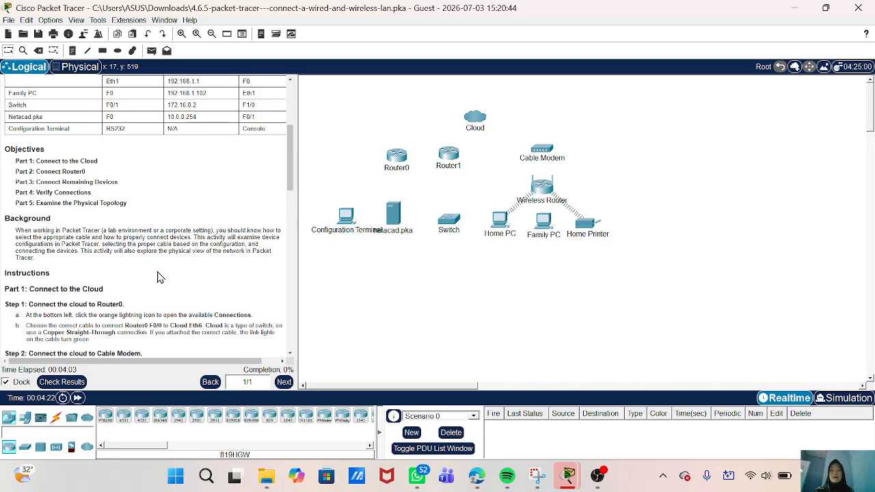
pyautogui.moveTo(194, 237); pyautogui.dragTo(270, 264)
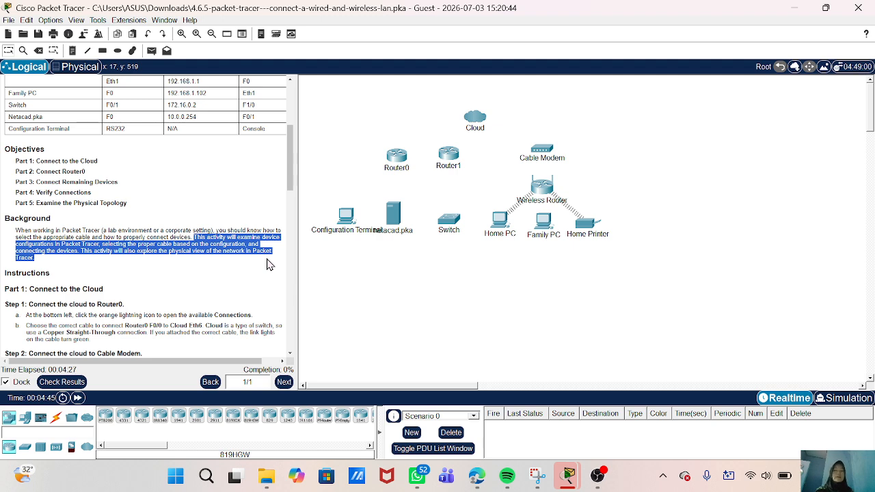
pyautogui.click(212, 240)
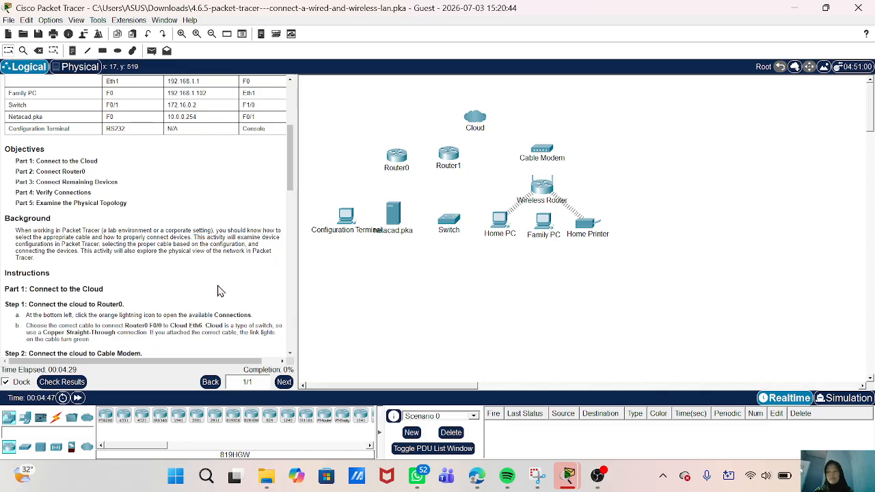
pyautogui.scroll(-3, 218, 301)
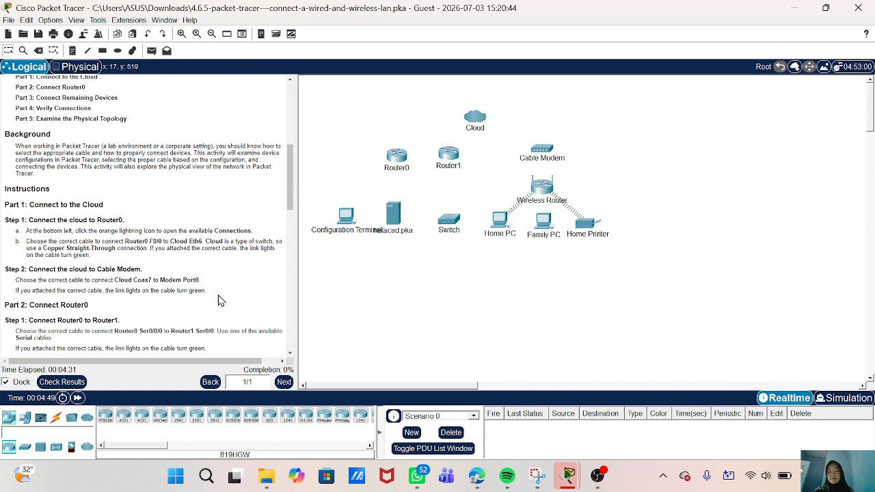
pyautogui.scroll(-2, 147, 252)
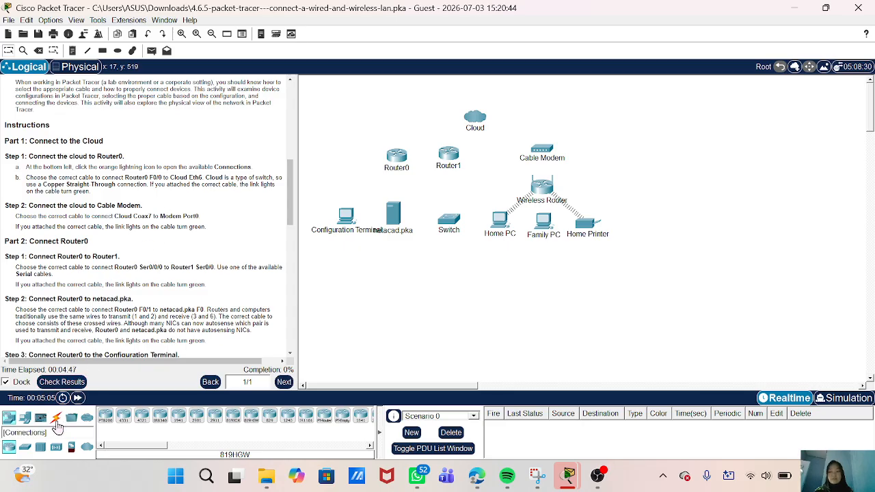
# - Run a copper straight-through cable from Router0 FastEthernet0/0 to the Cloud's Ethernet6 port
pyautogui.click(57, 422)
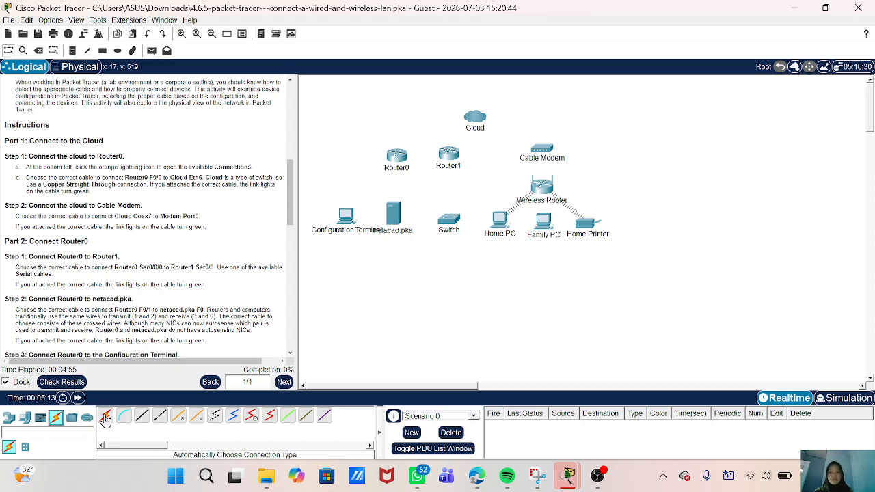
pyautogui.click(141, 414)
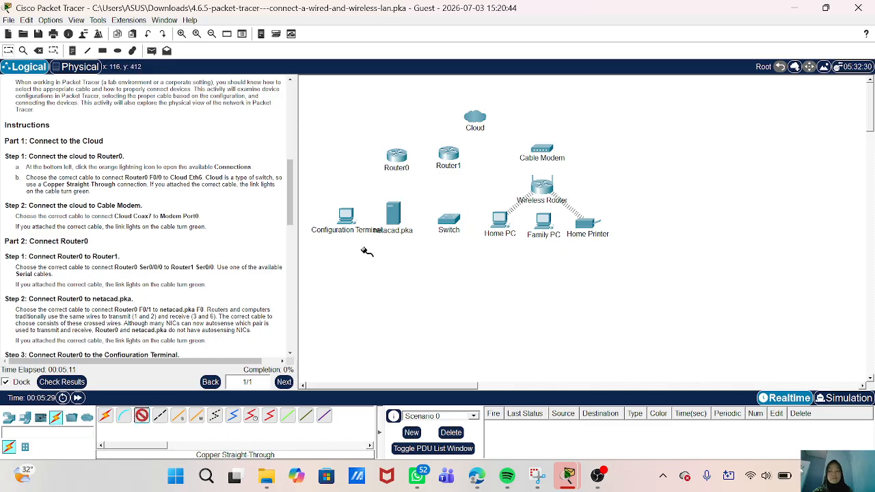
pyautogui.click(400, 156)
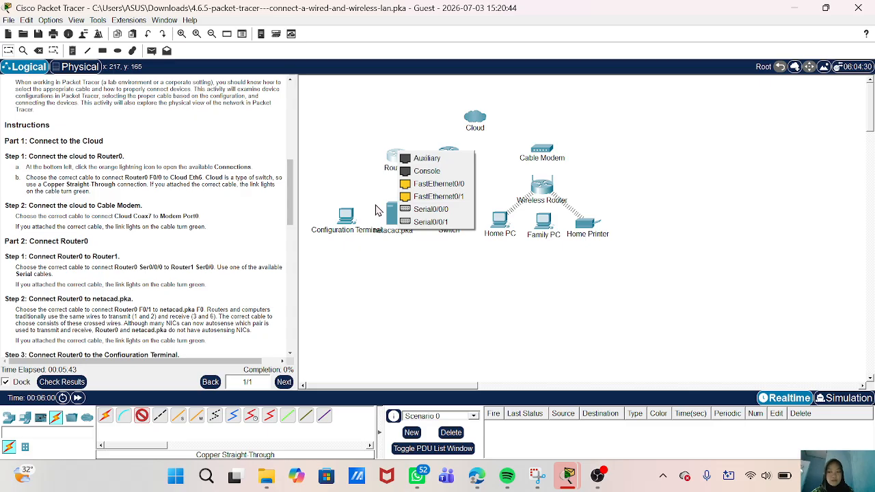
pyautogui.click(406, 196)
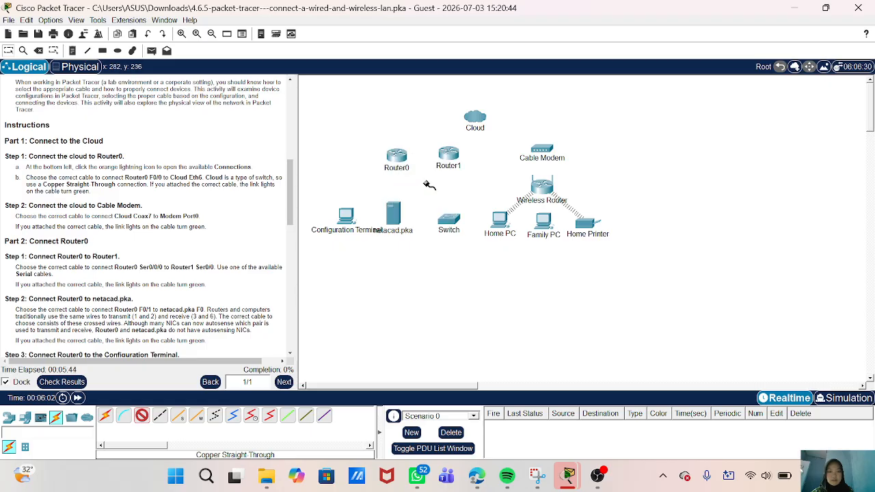
pyautogui.click(398, 156)
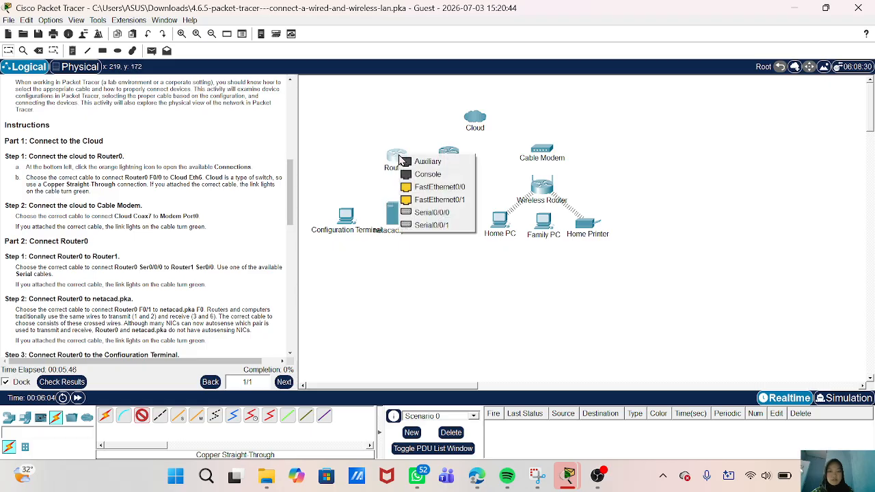
pyautogui.click(416, 188)
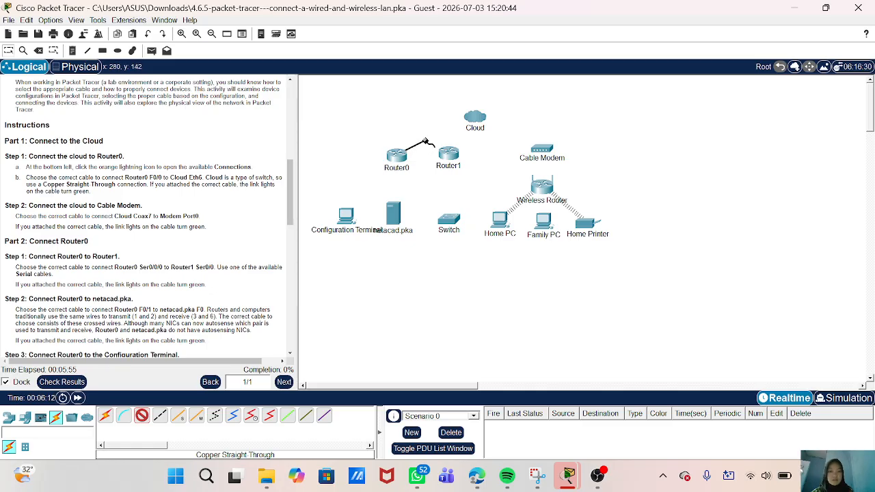
pyautogui.click(478, 121)
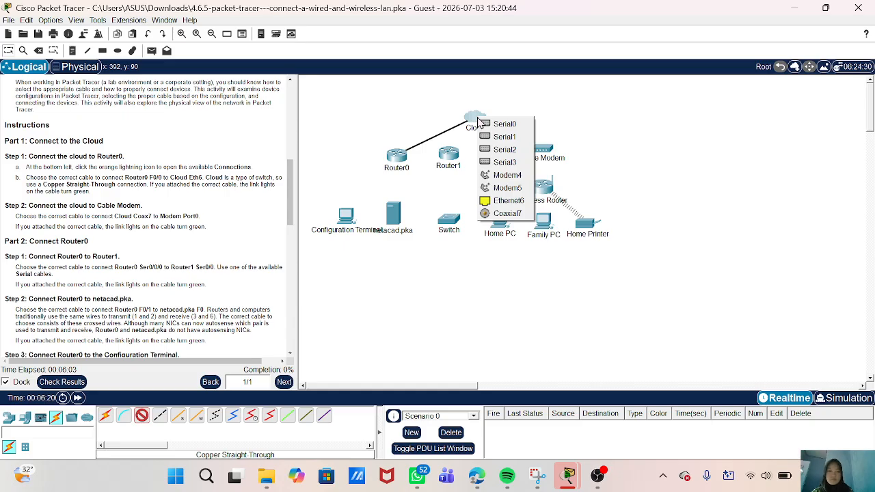
pyautogui.click(497, 201)
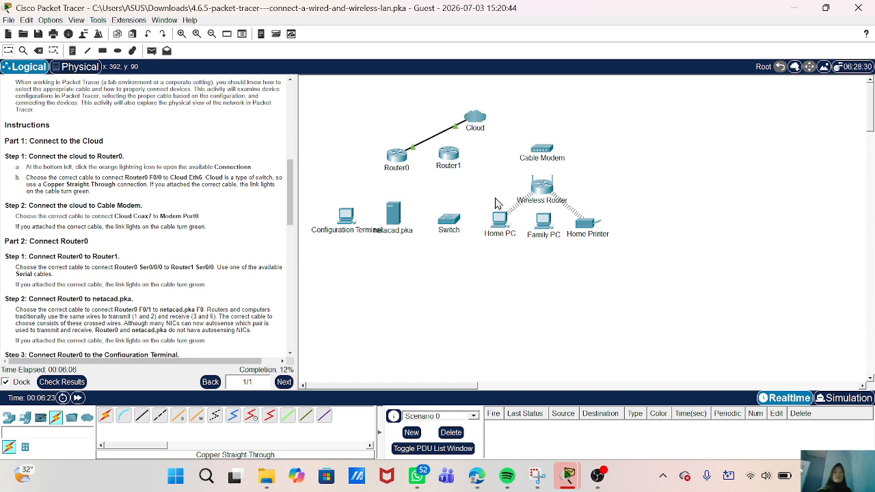
# - Connect a coaxial cable from the Cloud's Coaxial7 to Cable Modem Port0 after Port 1 fails
pyautogui.scroll(-1, 194, 226)
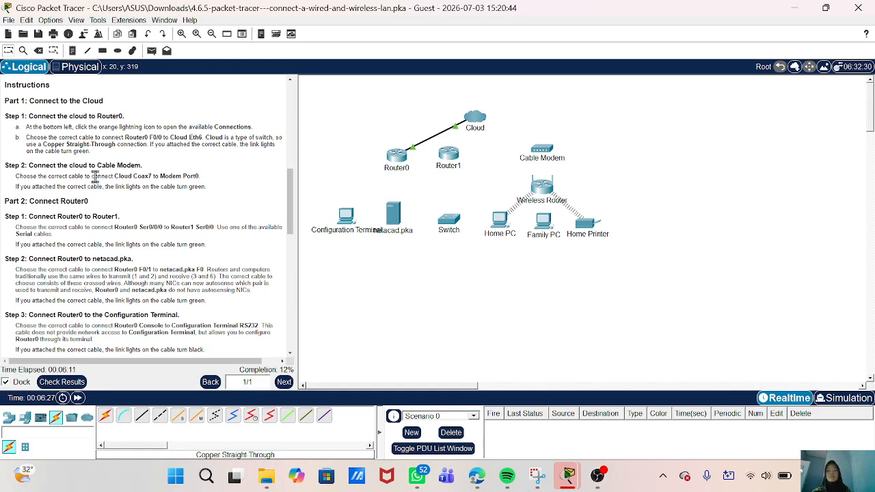
pyautogui.scroll(-1, 116, 244)
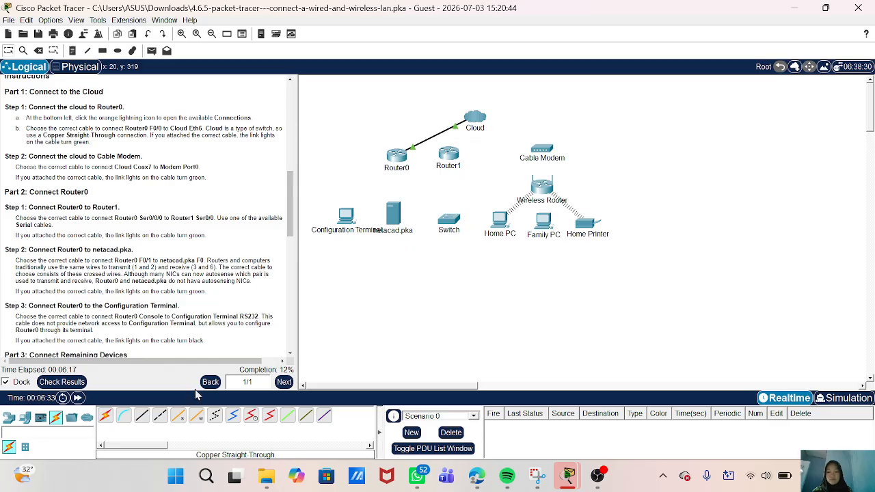
pyautogui.click(233, 422)
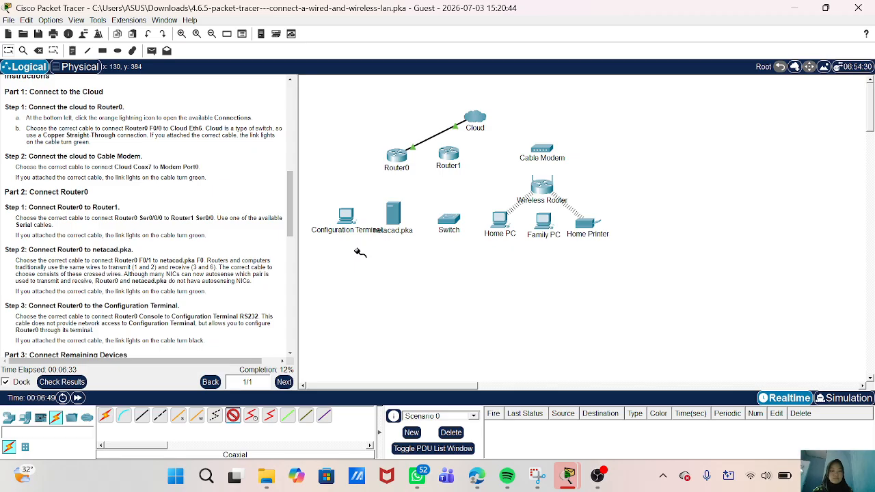
pyautogui.click(480, 121)
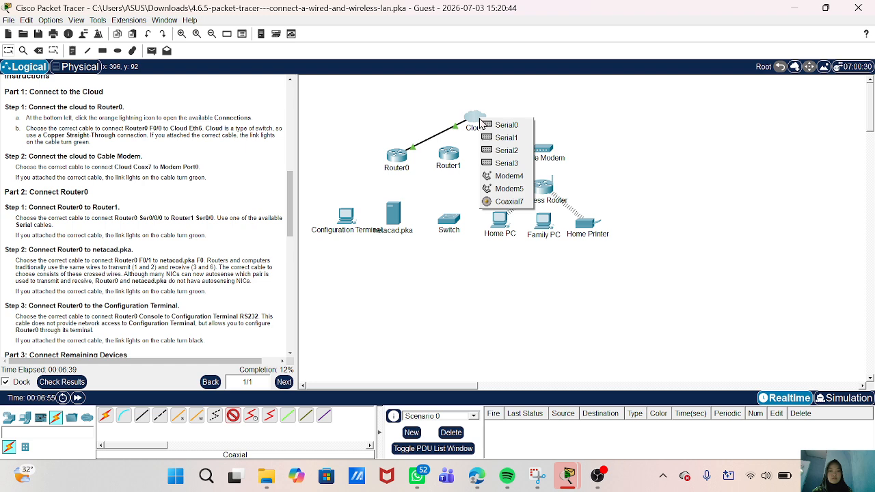
pyautogui.click(507, 202)
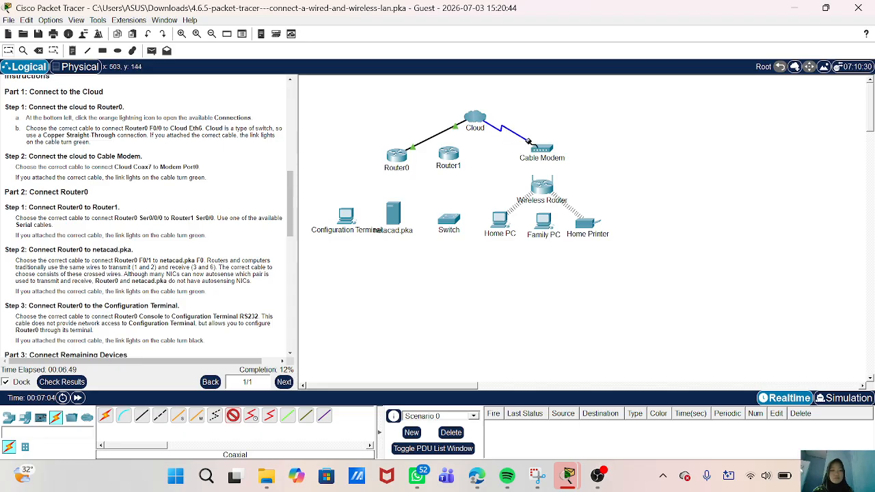
pyautogui.click(545, 153)
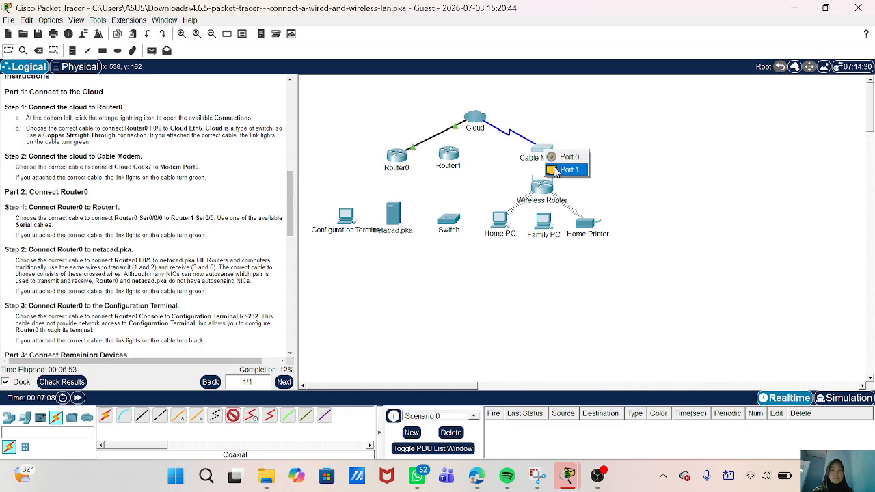
pyautogui.click(567, 169)
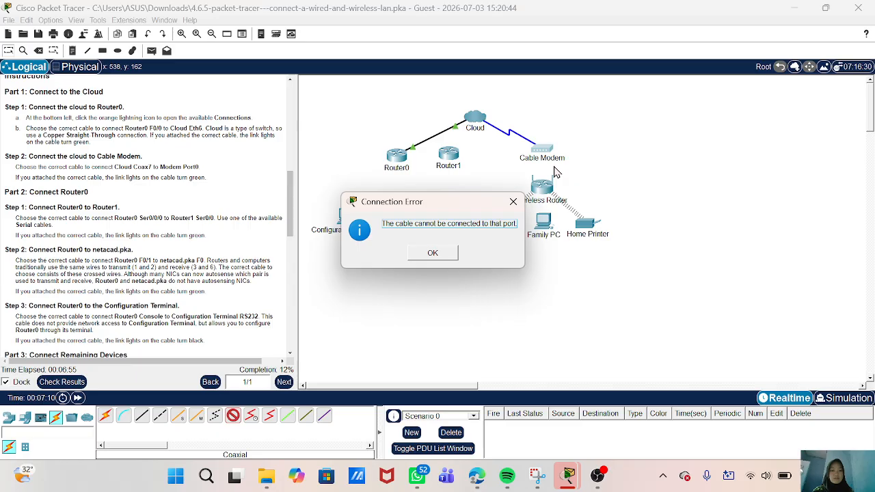
pyautogui.click(433, 254)
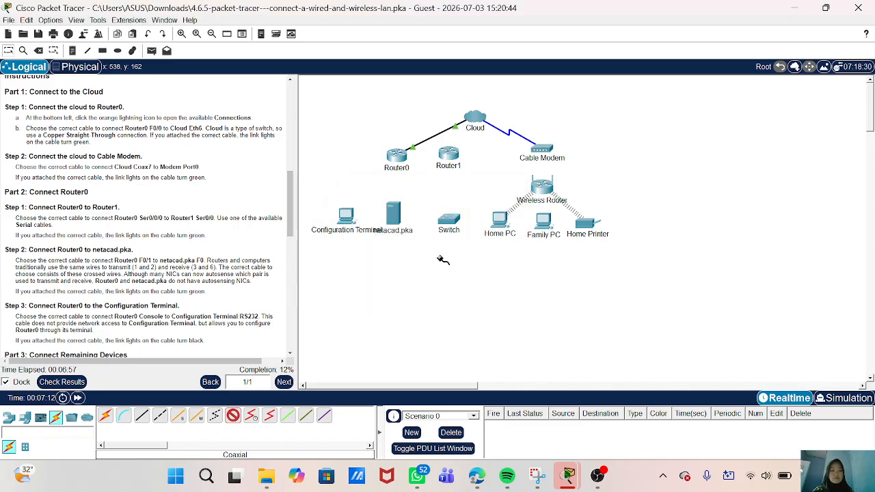
pyautogui.click(541, 148)
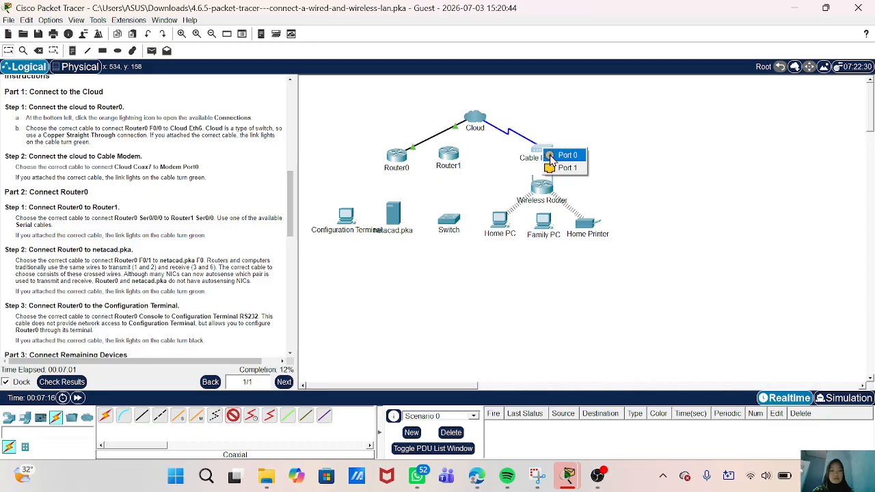
pyautogui.click(567, 155)
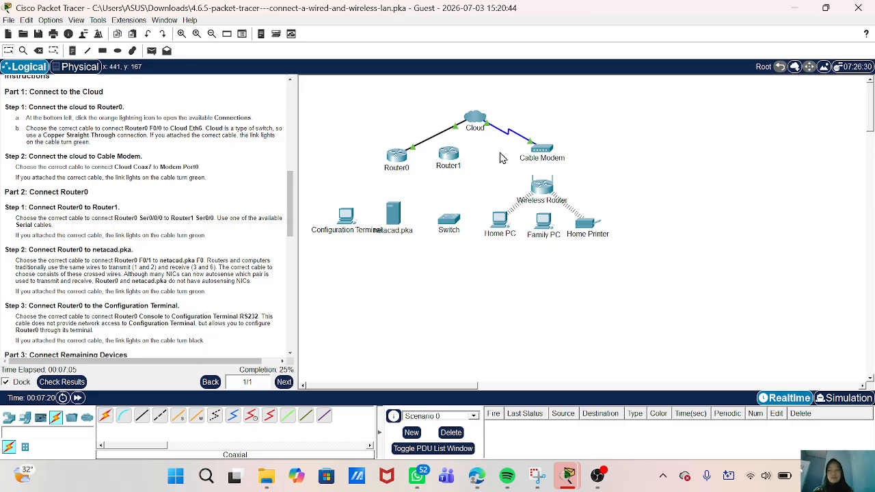
pyautogui.scroll(-1, 177, 193)
pyautogui.scroll(-2, 176, 193)
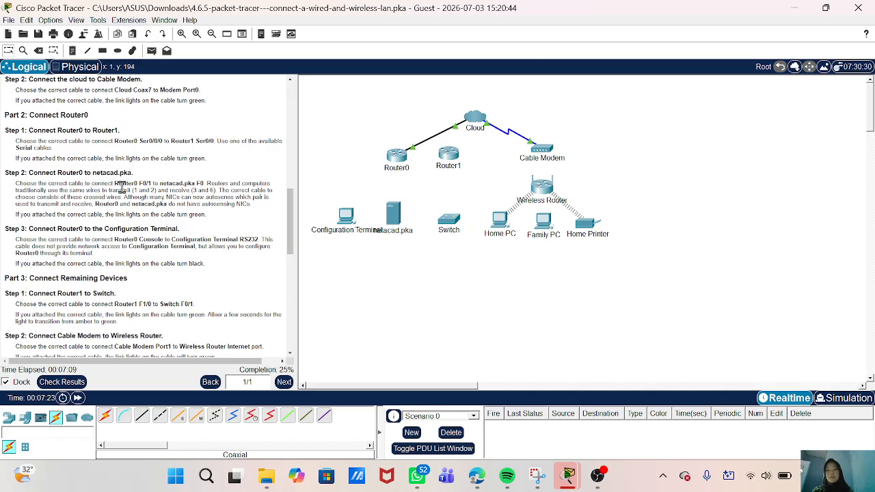
pyautogui.scroll(-1, 135, 193)
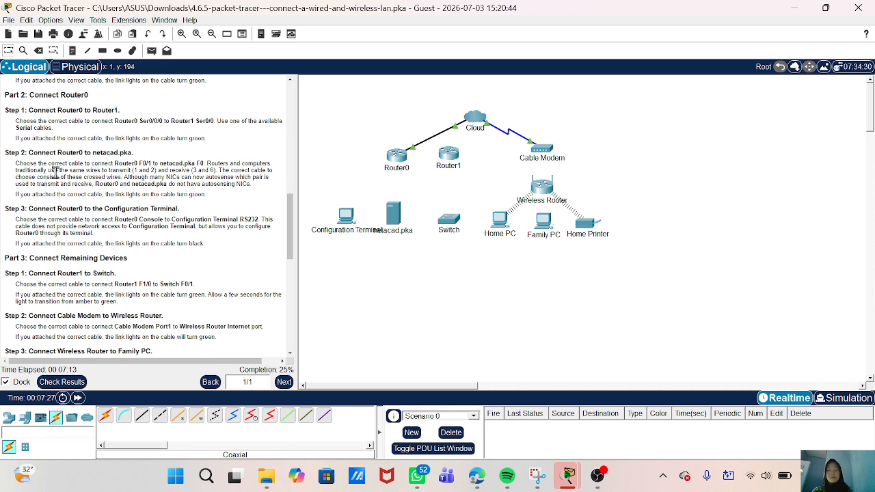
pyautogui.scroll(-1, 60, 177)
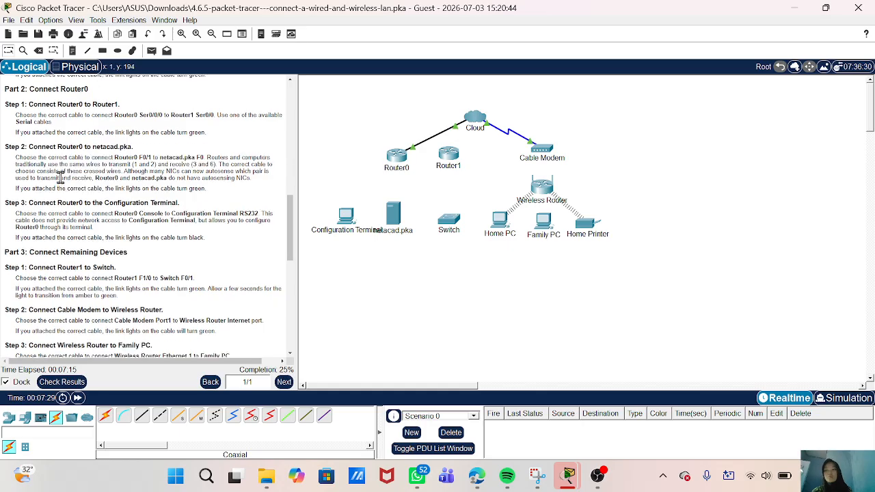
pyautogui.scroll(-1, 60, 177)
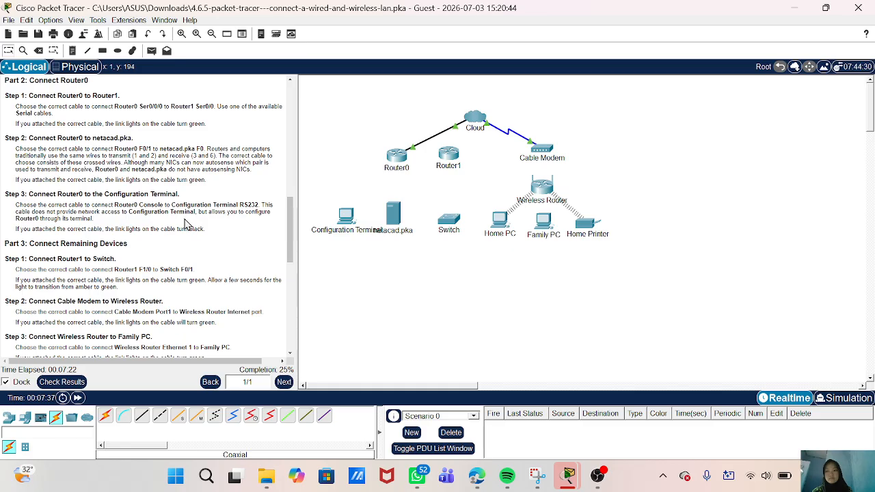
pyautogui.scroll(3, 185, 223)
pyautogui.scroll(-1, 184, 224)
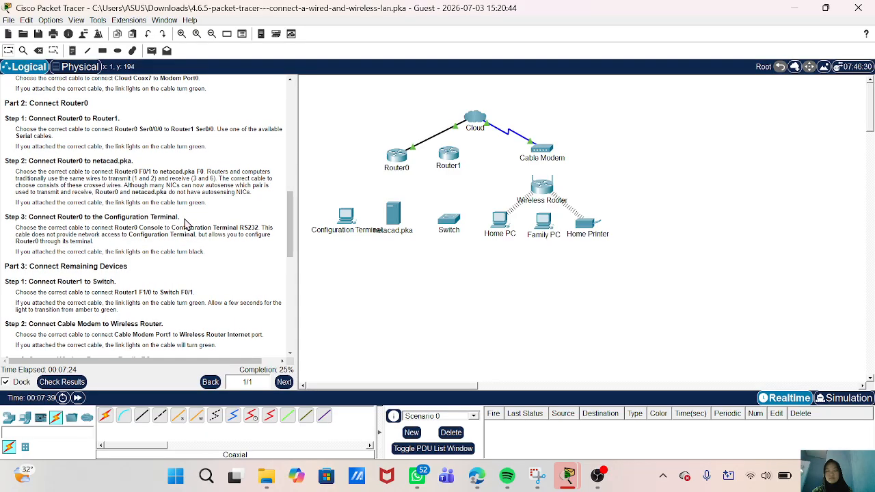
# - Start a Serial DCE cable at Router0 Serial0/0/0 and bring it to Router1's ports
pyautogui.click(253, 422)
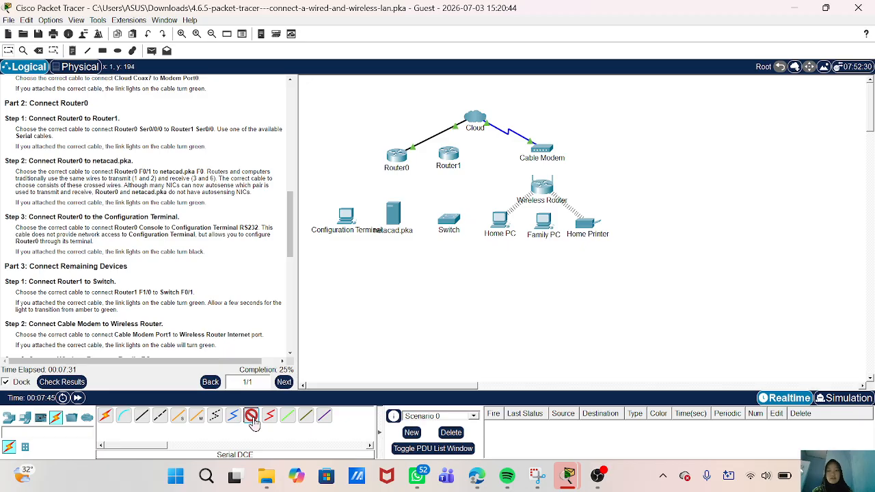
pyautogui.click(399, 155)
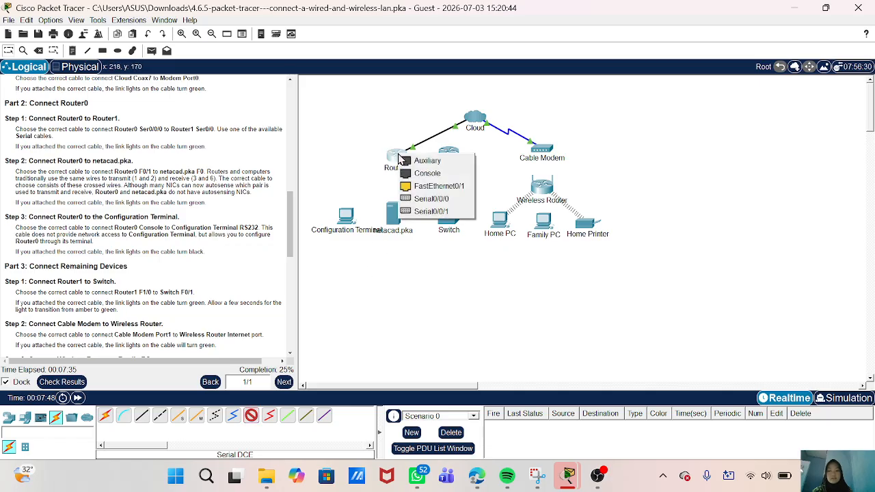
pyautogui.click(410, 198)
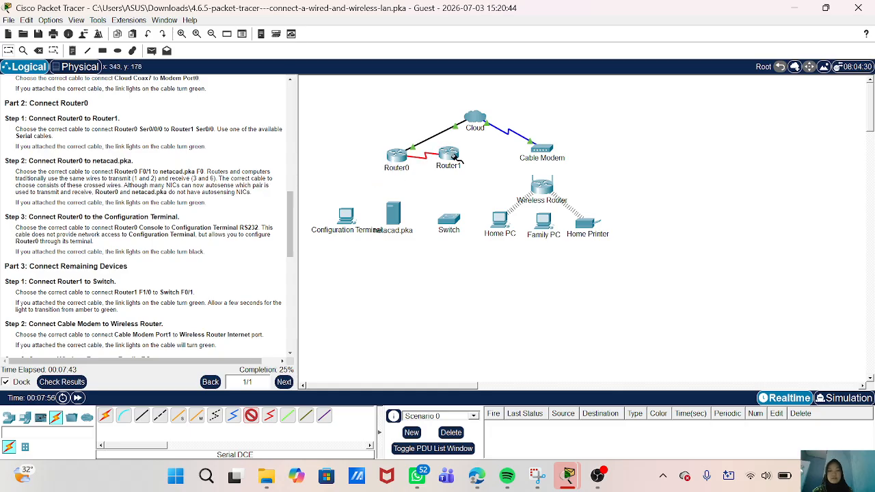
pyautogui.click(455, 158)
pyautogui.click(485, 215)
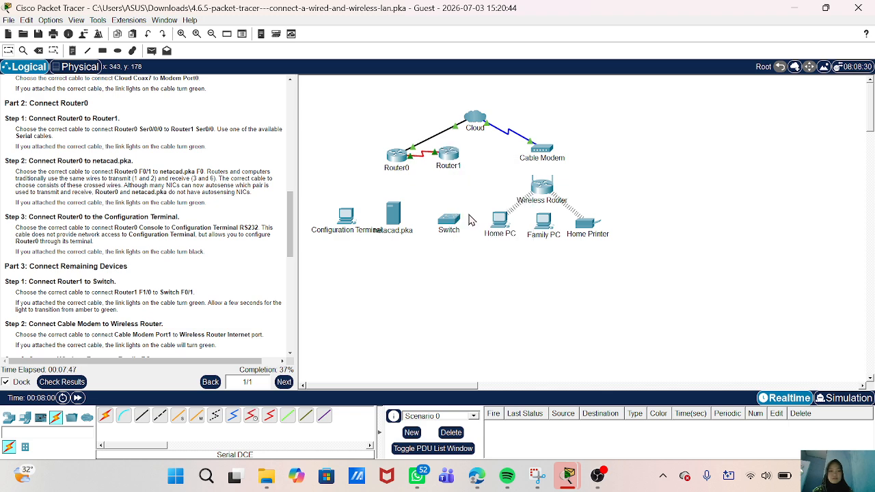
pyautogui.scroll(-1, 210, 302)
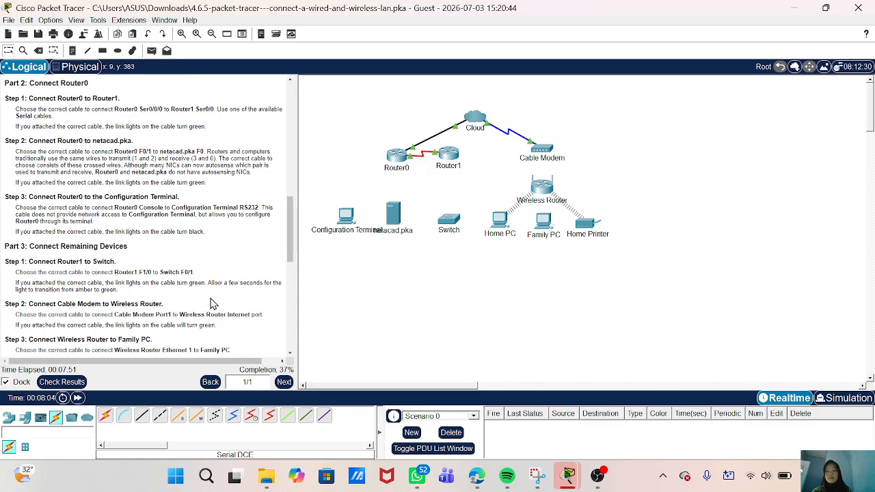
pyautogui.scroll(1, 211, 303)
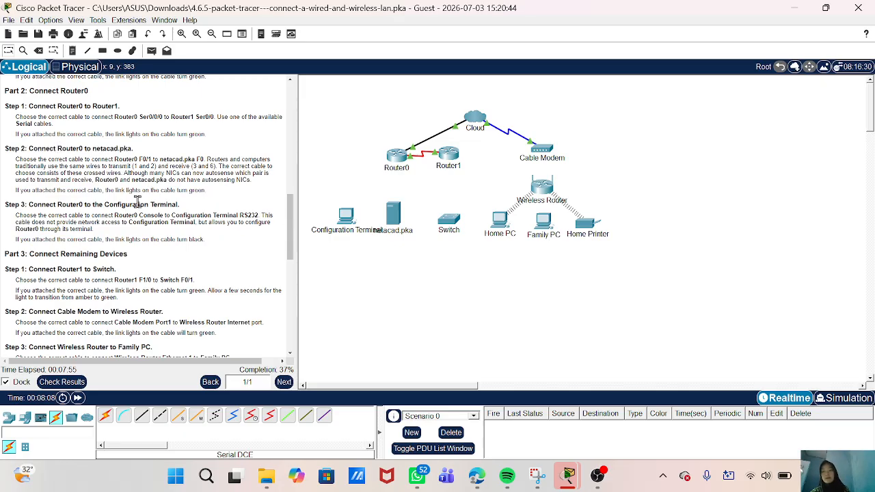
pyautogui.scroll(-2, 137, 203)
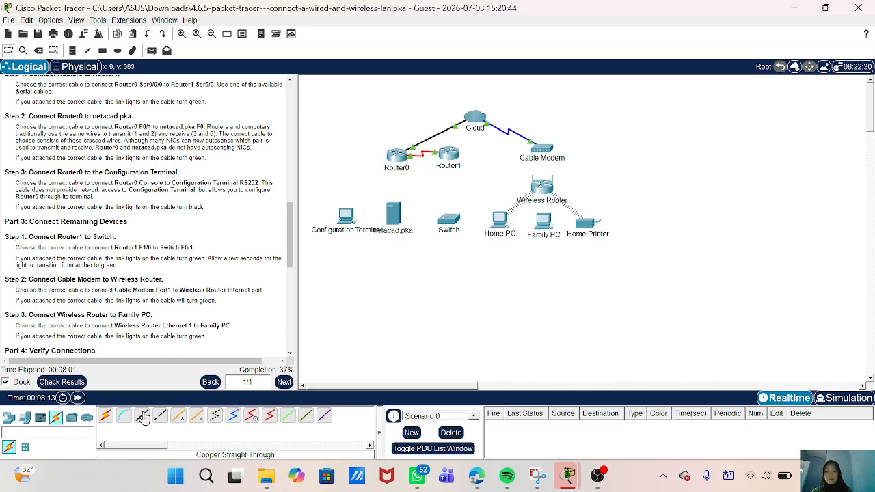
# - Connect Router0 FastEthernet0/1 to netacad.pka FastEthernet0 with a copper cross-over cable
pyautogui.click(161, 417)
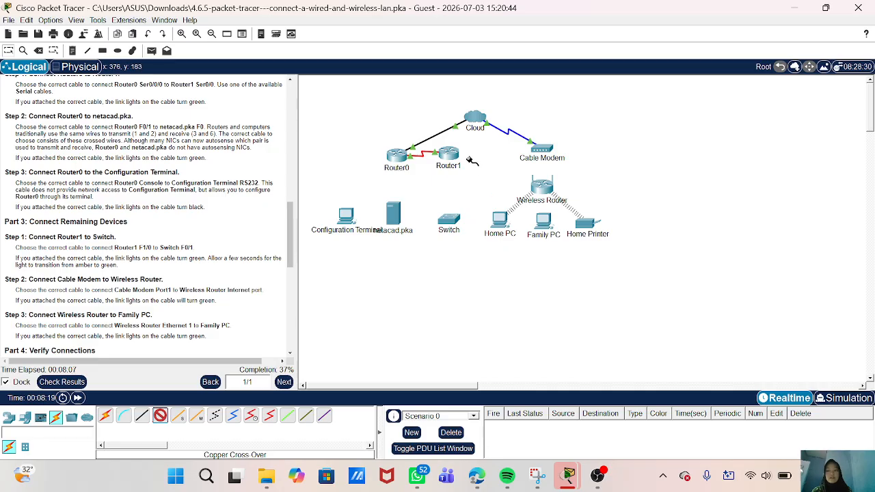
pyautogui.click(398, 157)
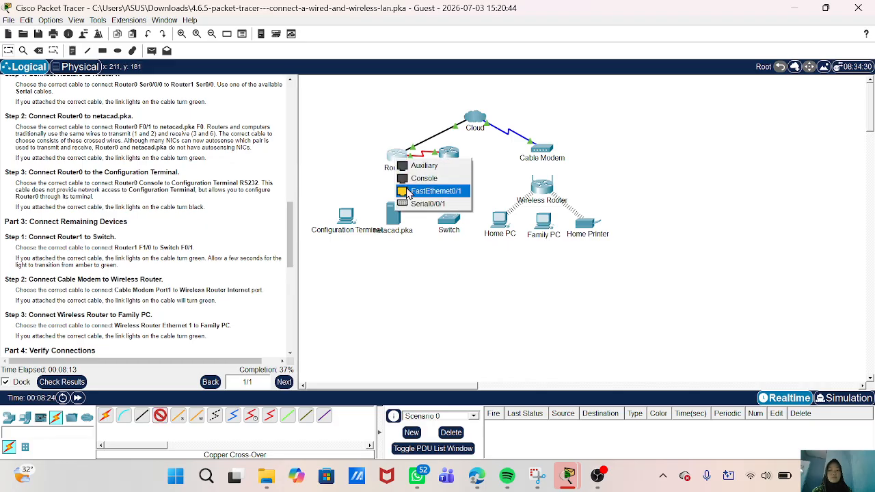
pyautogui.click(407, 191)
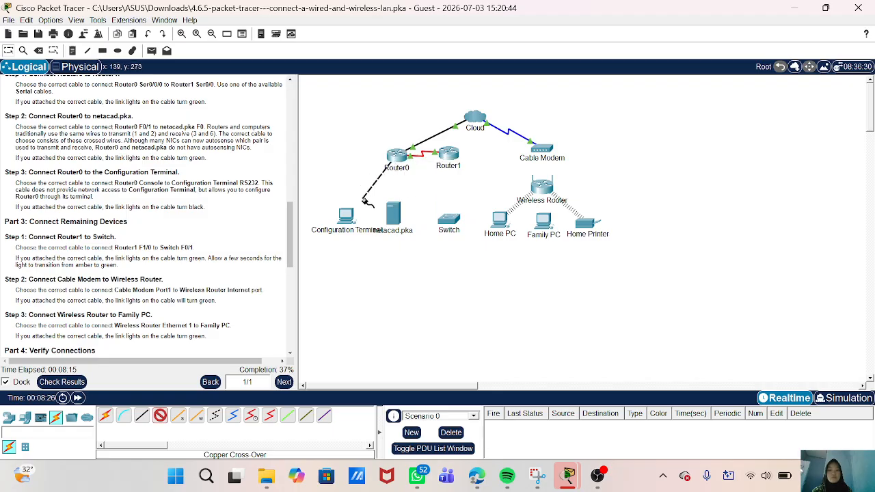
pyautogui.click(395, 215)
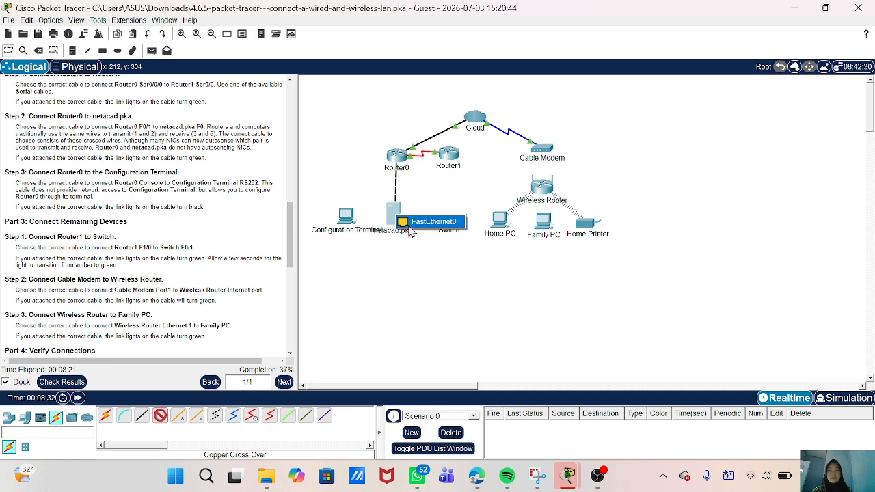
pyautogui.click(410, 225)
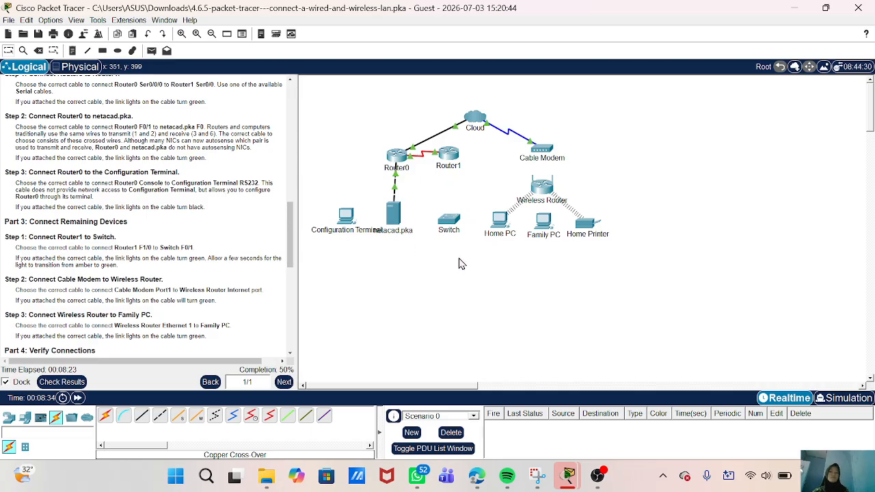
pyautogui.scroll(-5, 250, 283)
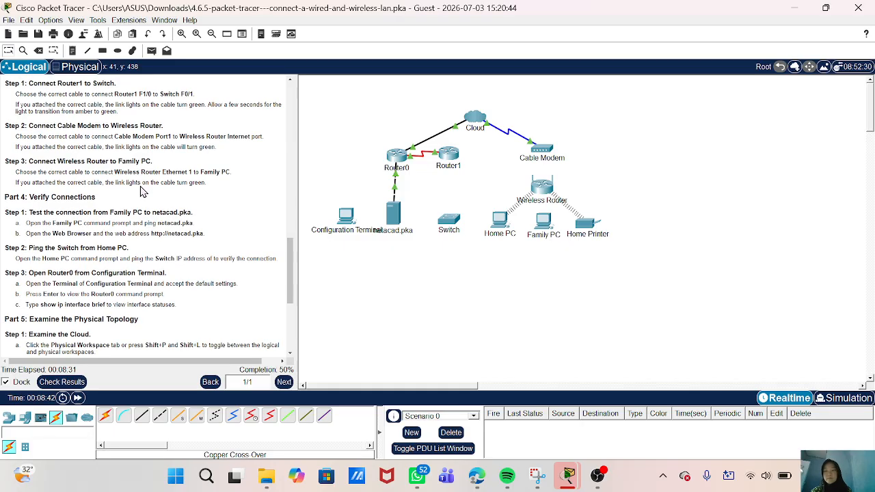
pyautogui.scroll(1, 141, 192)
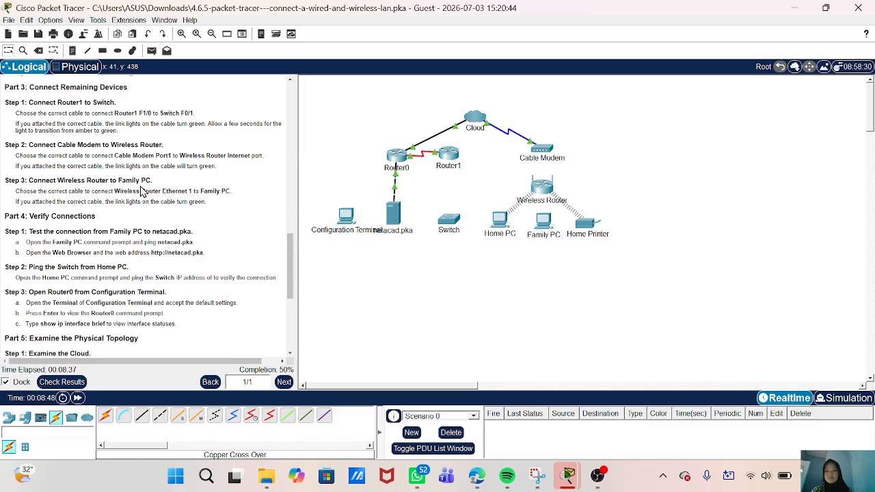
pyautogui.scroll(2, 141, 192)
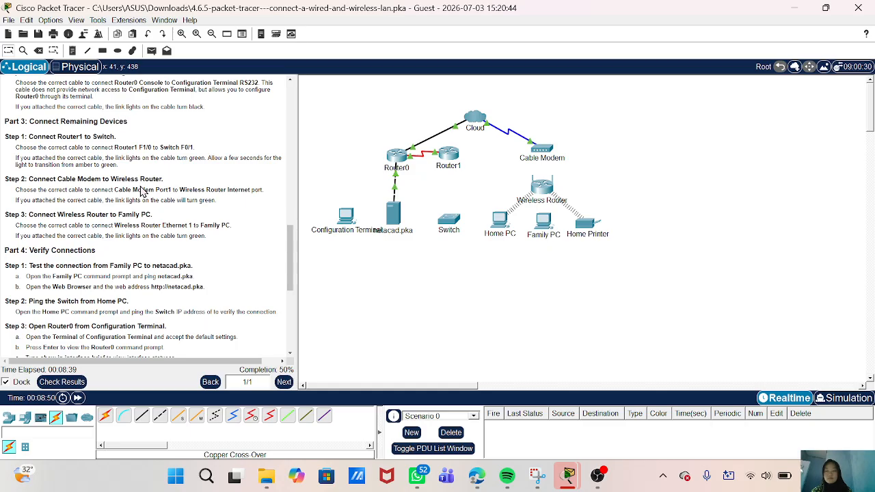
pyautogui.scroll(-2, 142, 191)
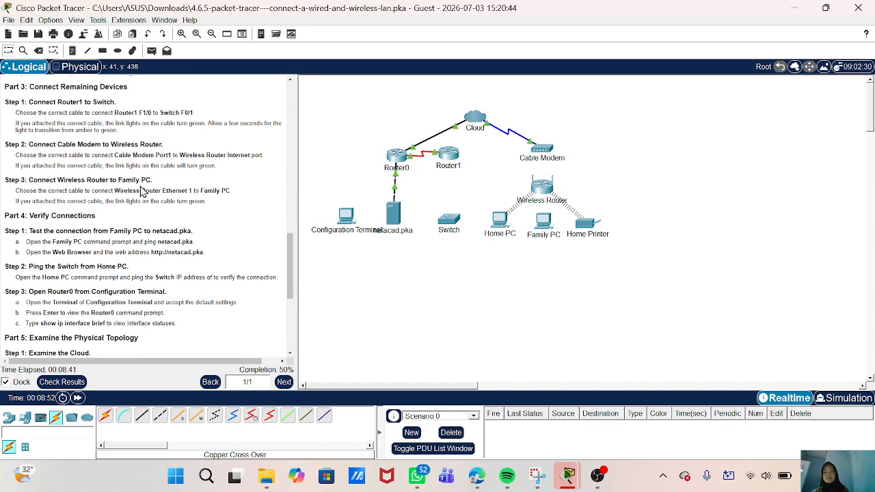
pyautogui.click(124, 418)
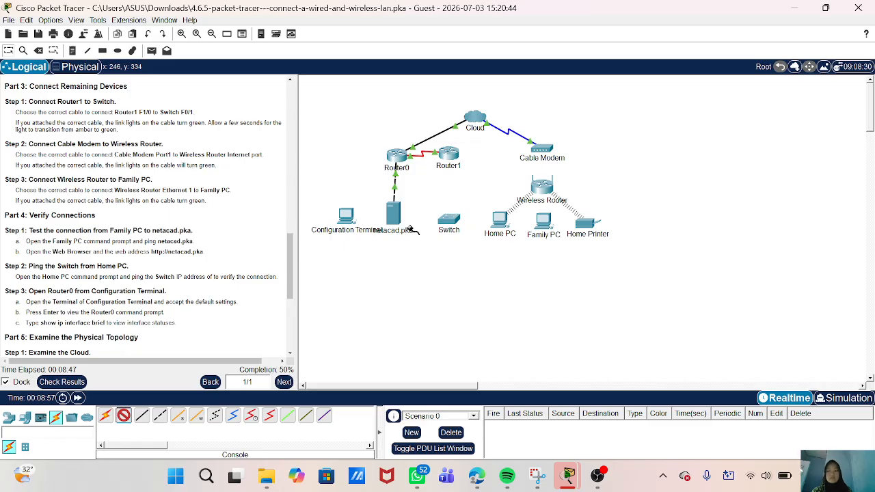
# - Link Router0's Console port to the Configuration Terminal's RS 232 port with the console cable
pyautogui.click(397, 152)
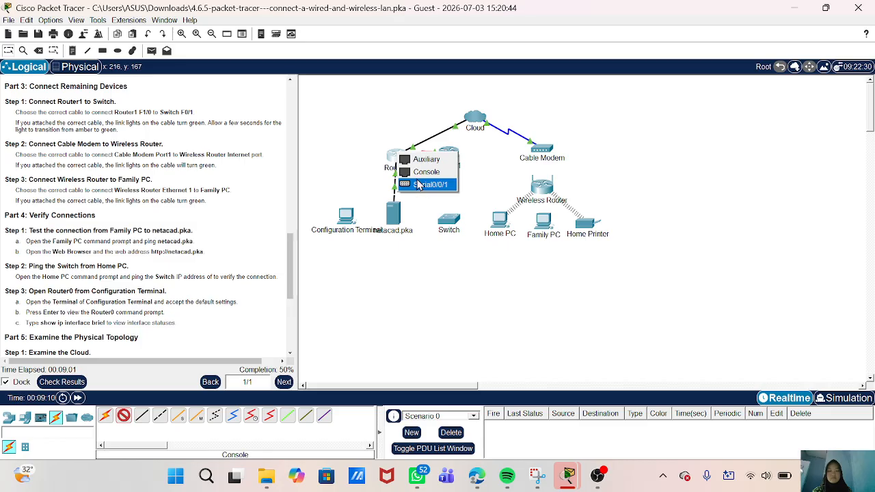
pyautogui.click(426, 172)
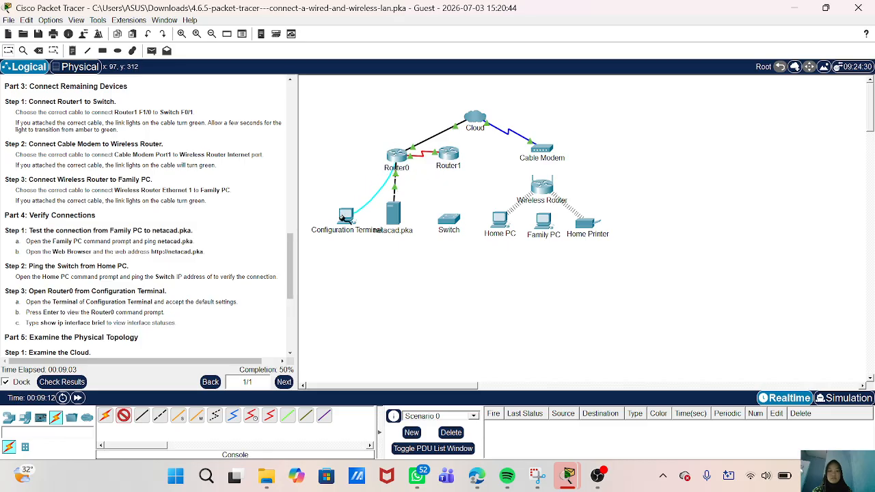
pyautogui.click(343, 217)
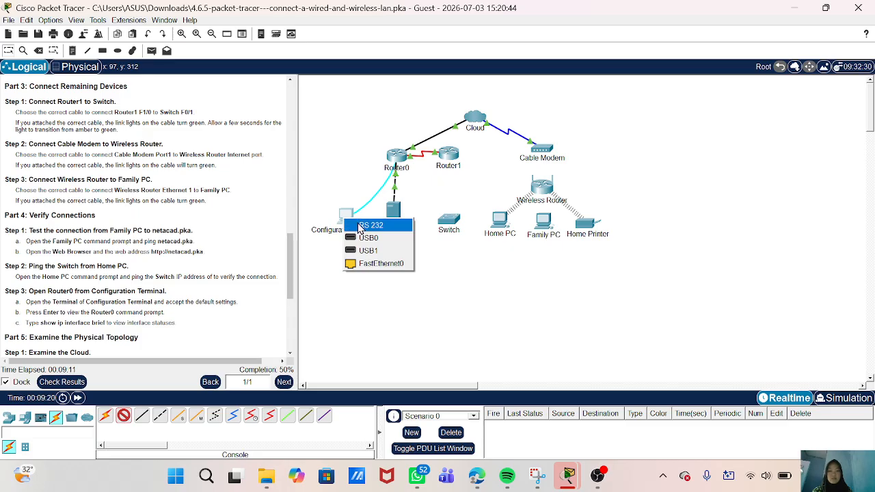
pyautogui.click(360, 227)
pyautogui.scroll(-2, 196, 313)
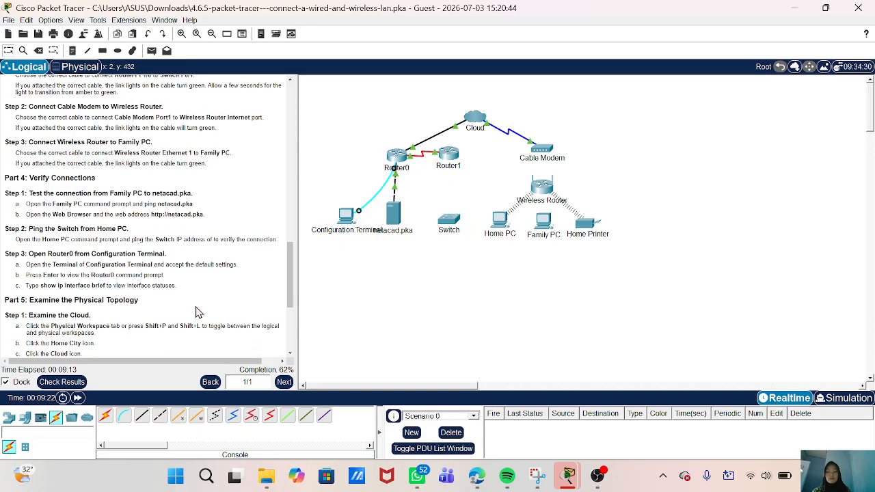
pyautogui.scroll(-3, 196, 312)
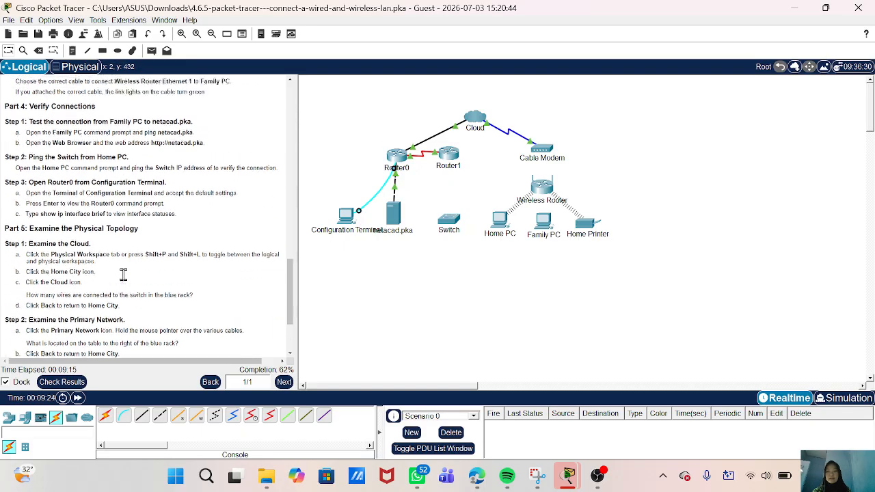
pyautogui.scroll(5, 123, 274)
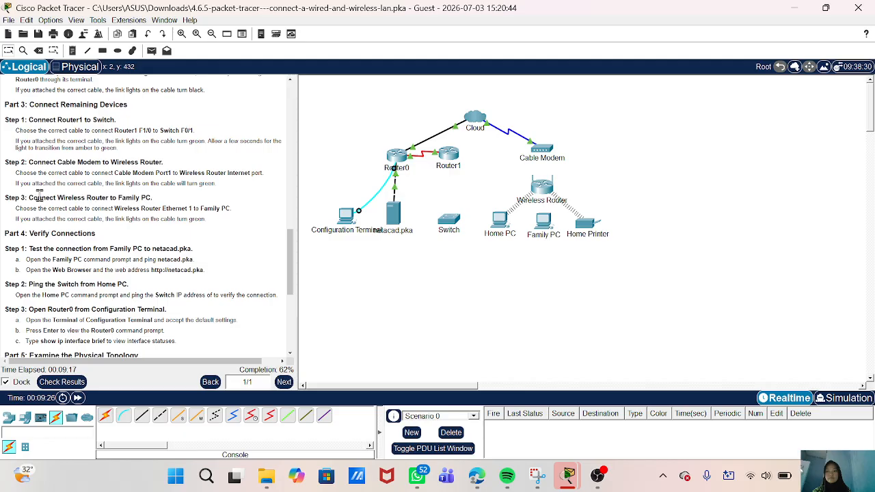
pyautogui.scroll(2, 39, 197)
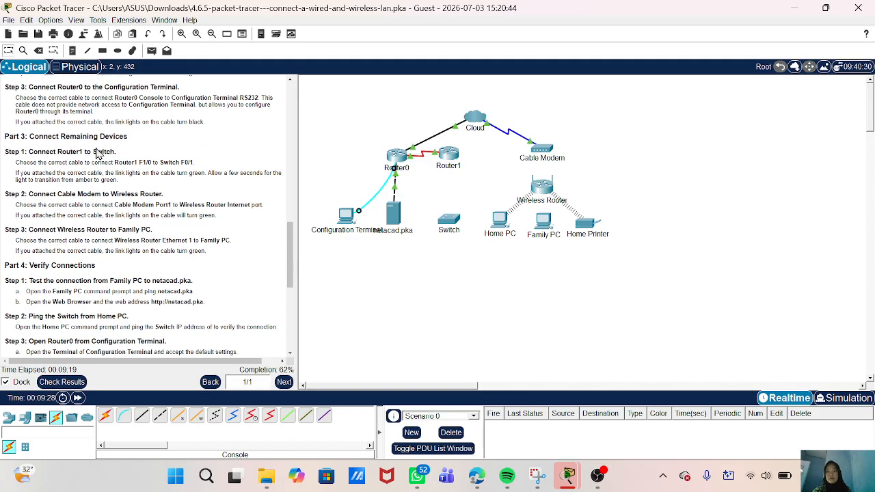
pyautogui.scroll(-1, 143, 164)
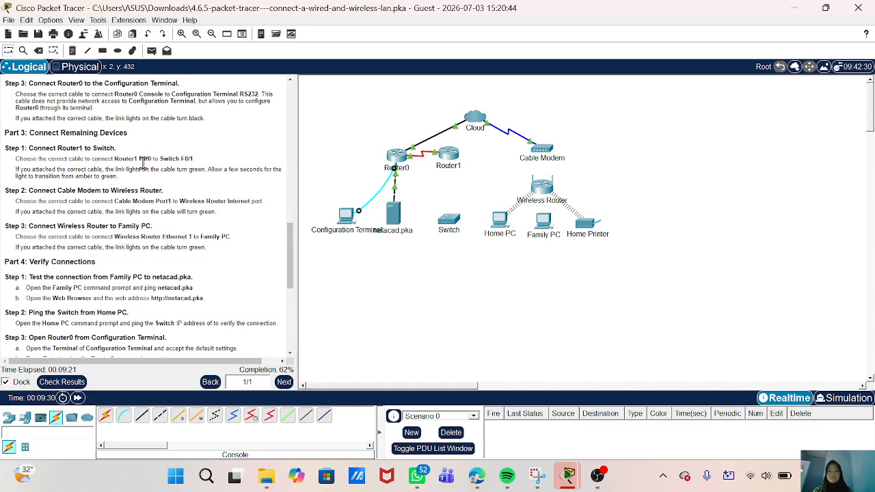
pyautogui.scroll(3, 143, 164)
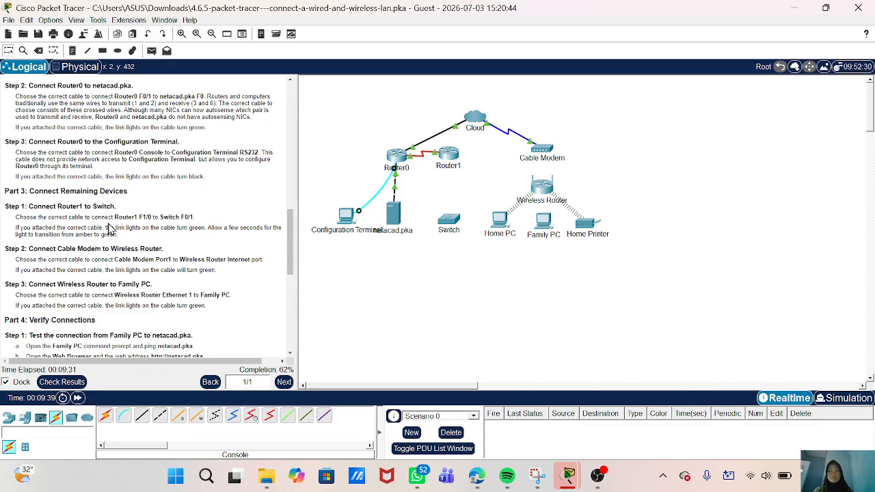
pyautogui.scroll(1, 108, 228)
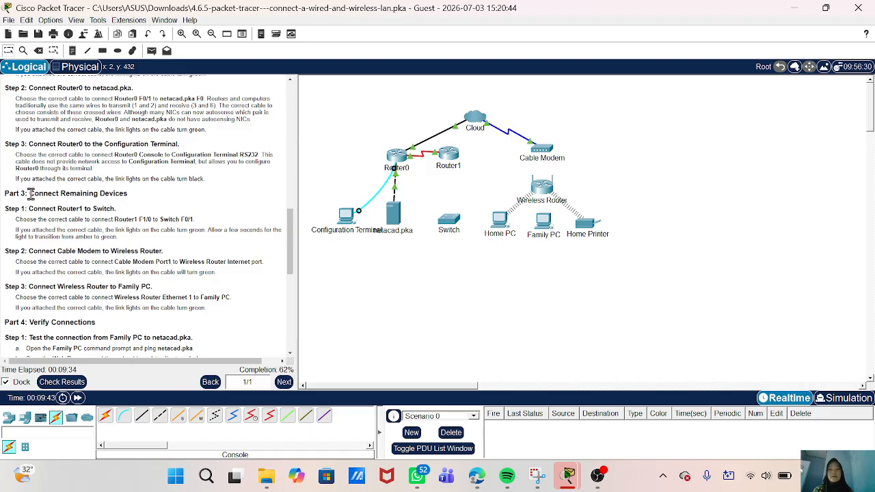
pyautogui.scroll(-1, 80, 228)
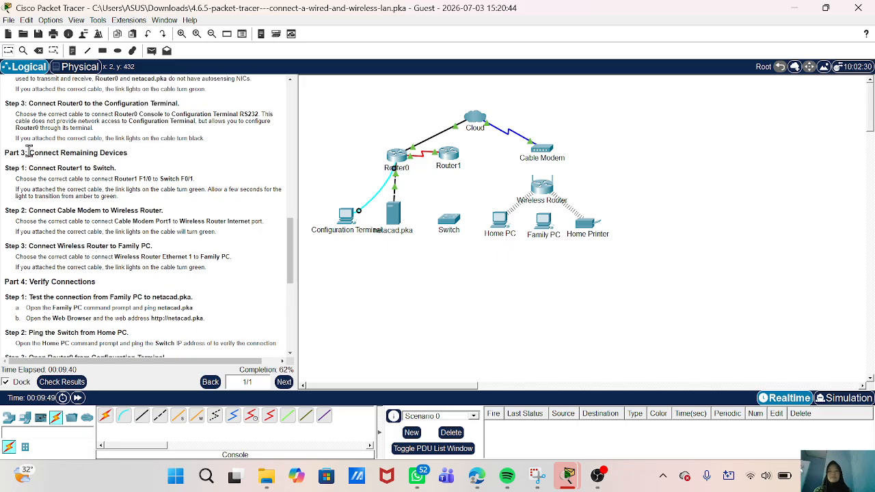
pyautogui.moveTo(29, 151); pyautogui.dragTo(125, 157)
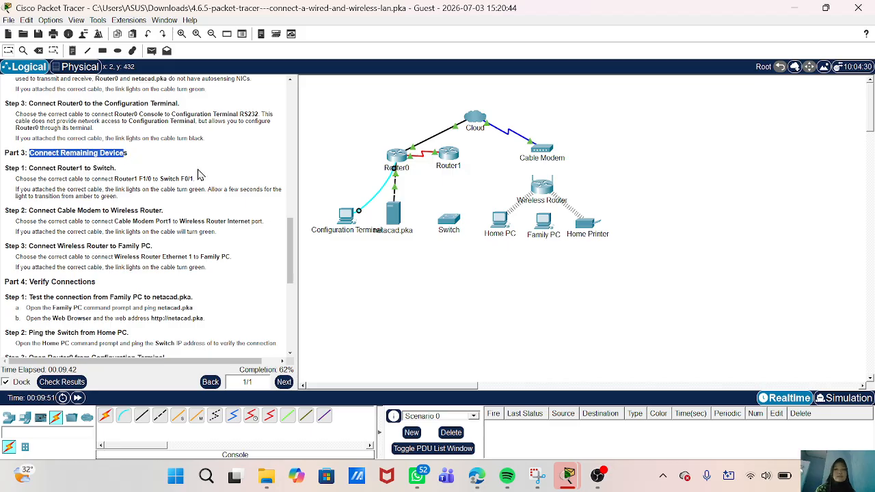
pyautogui.scroll(-1, 143, 210)
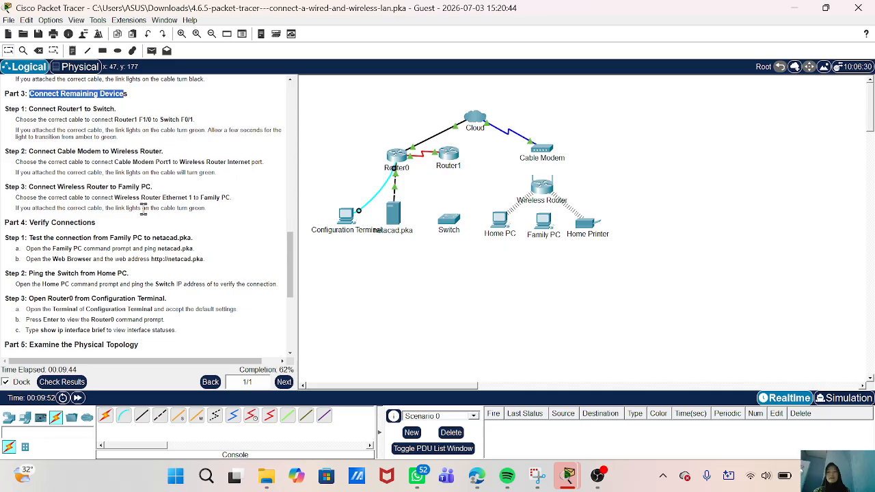
pyautogui.scroll(-1, 130, 188)
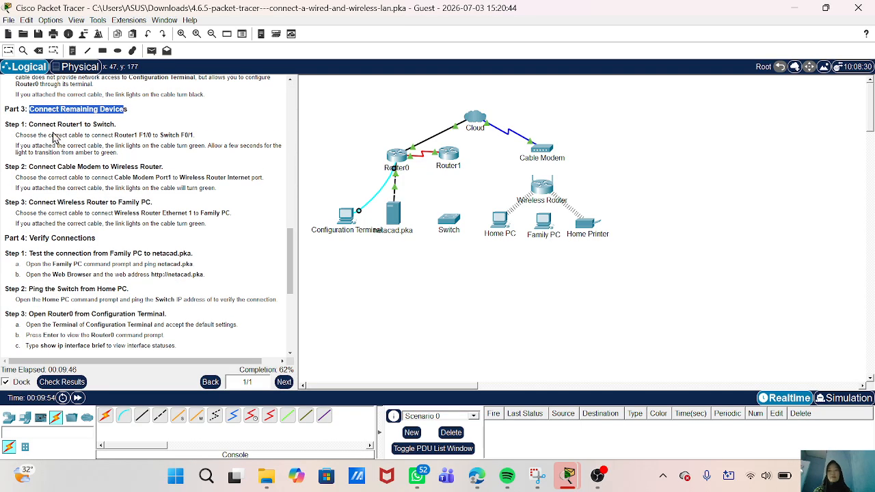
pyautogui.scroll(-1, 122, 186)
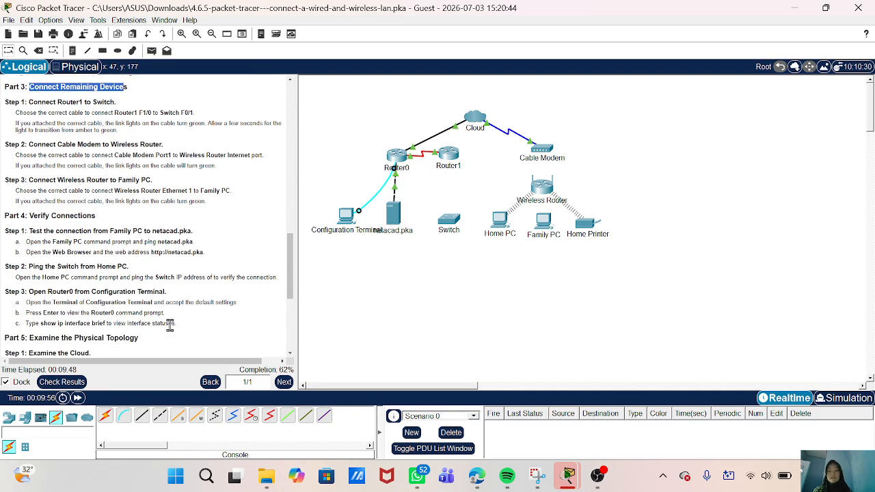
pyautogui.scroll(1, 134, 269)
pyautogui.click(166, 237)
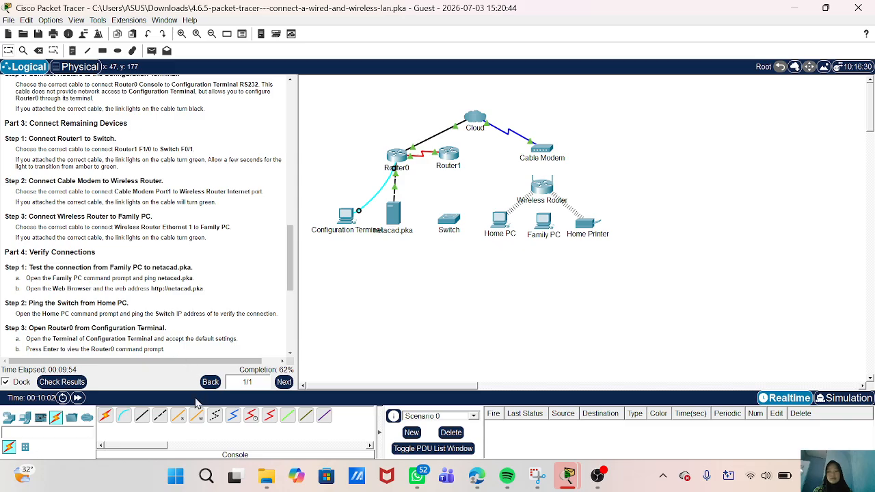
# - Try a copper straight-through cable on several Router1 ports, each rejected with a connection error
pyautogui.click(141, 416)
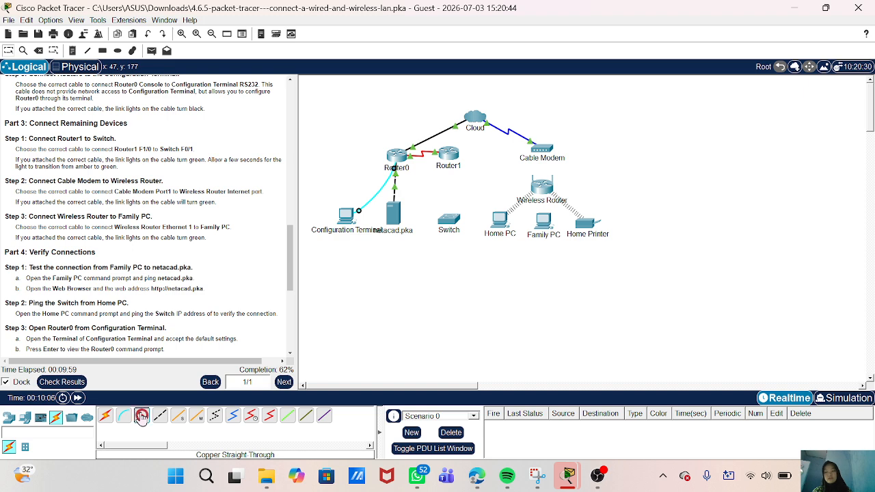
pyautogui.click(453, 152)
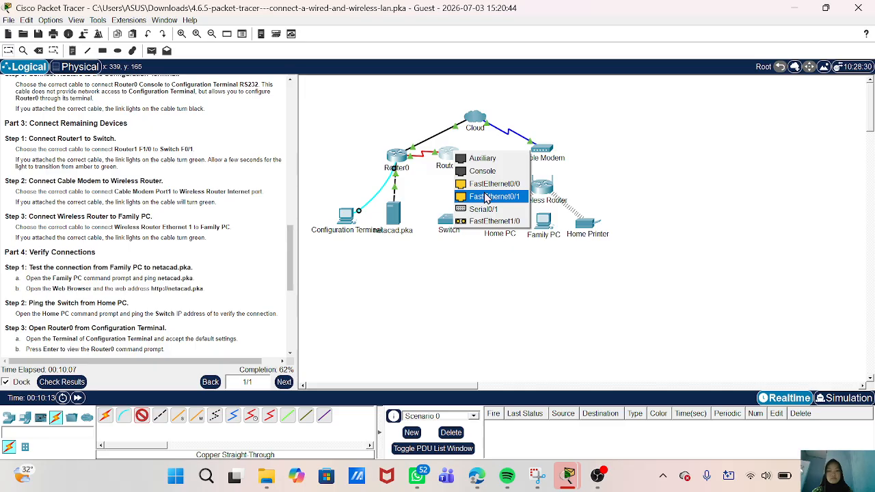
pyautogui.click(491, 222)
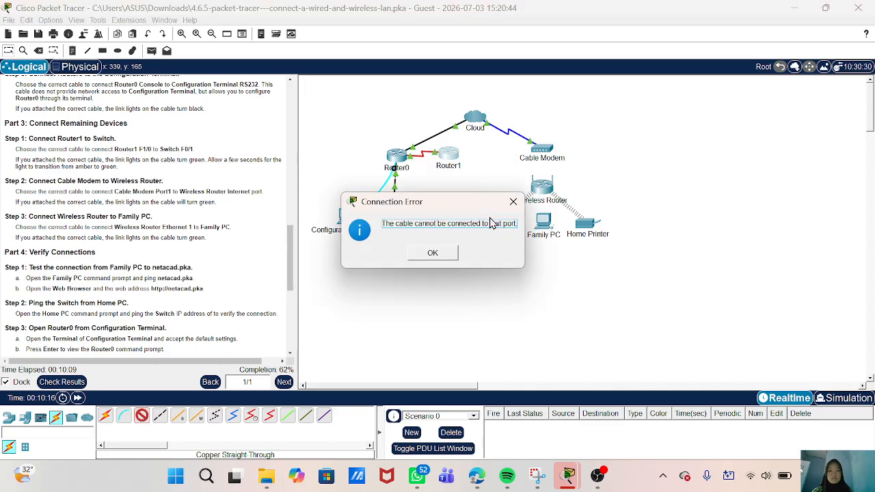
pyautogui.click(432, 254)
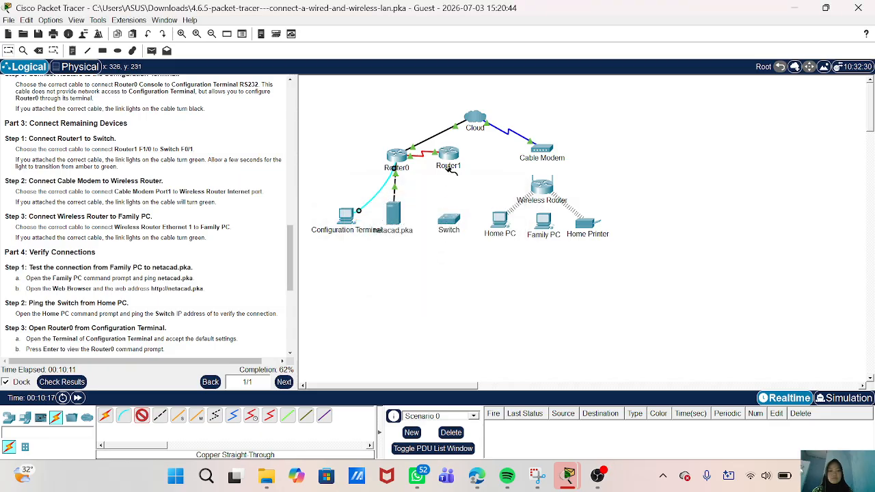
pyautogui.click(450, 157)
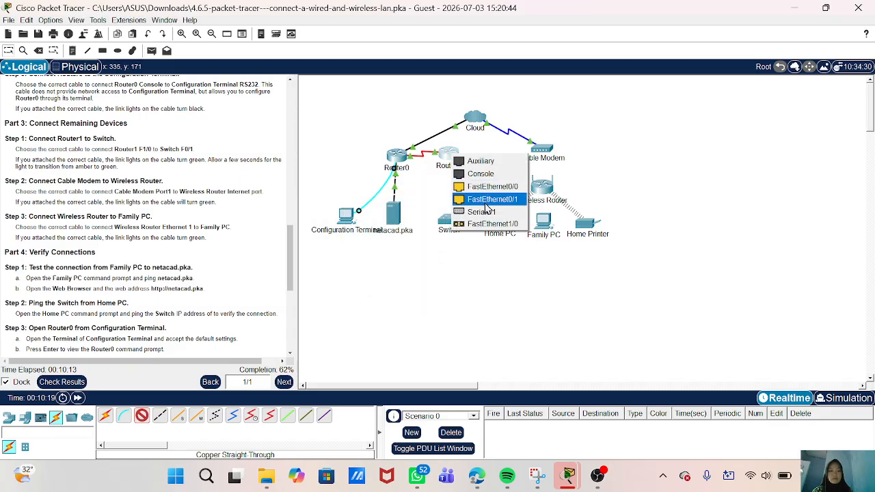
pyautogui.click(494, 224)
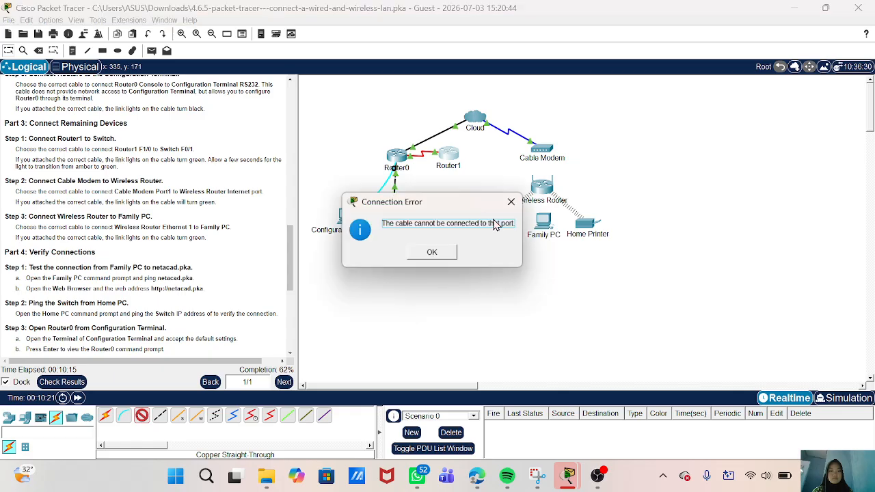
pyautogui.click(430, 254)
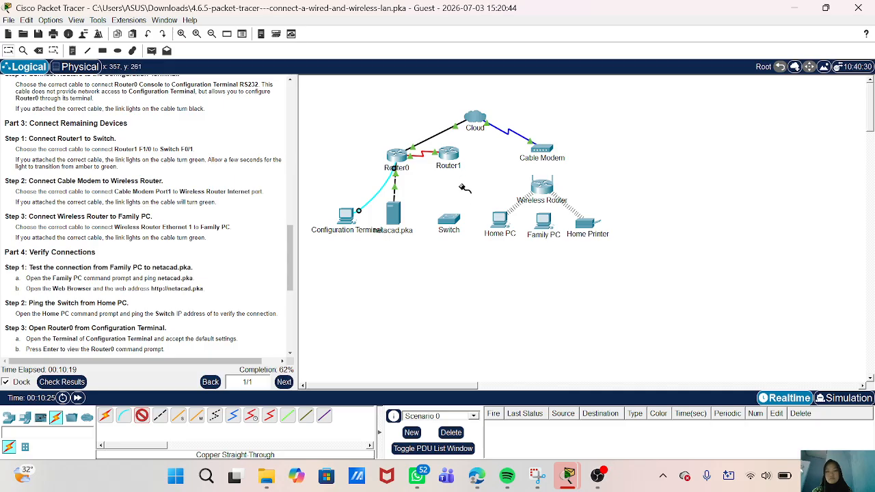
pyautogui.click(454, 157)
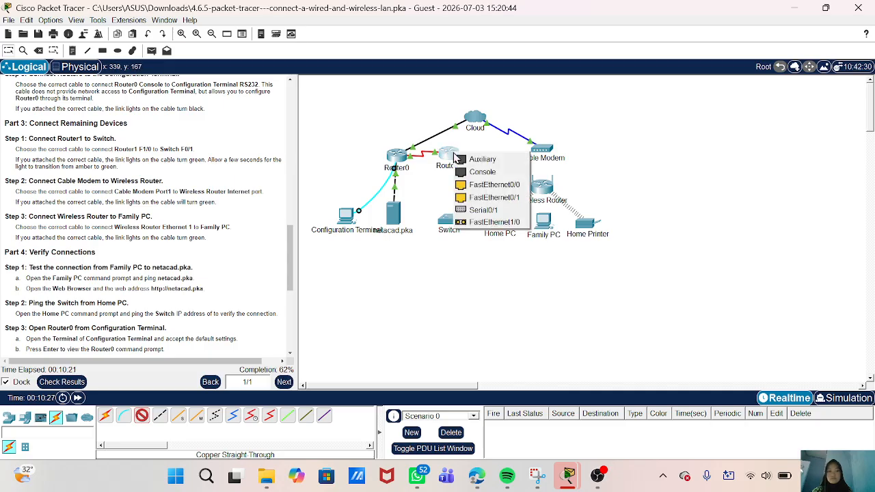
pyautogui.click(477, 225)
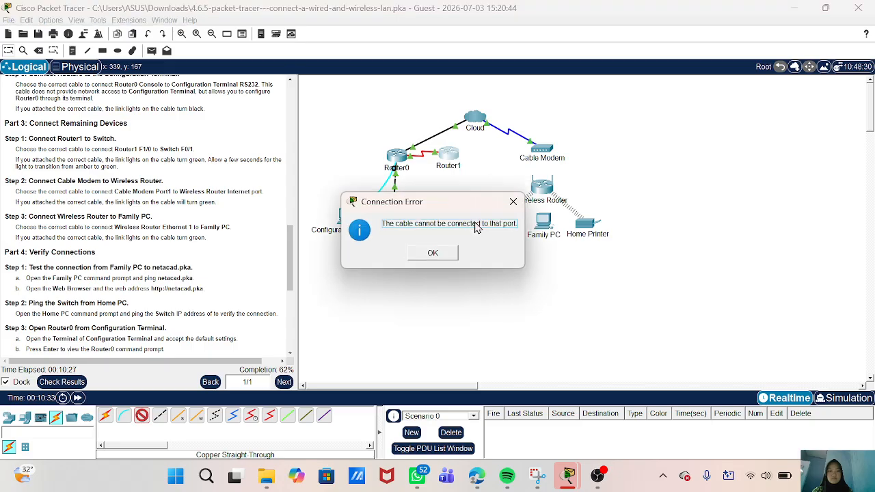
pyautogui.click(435, 254)
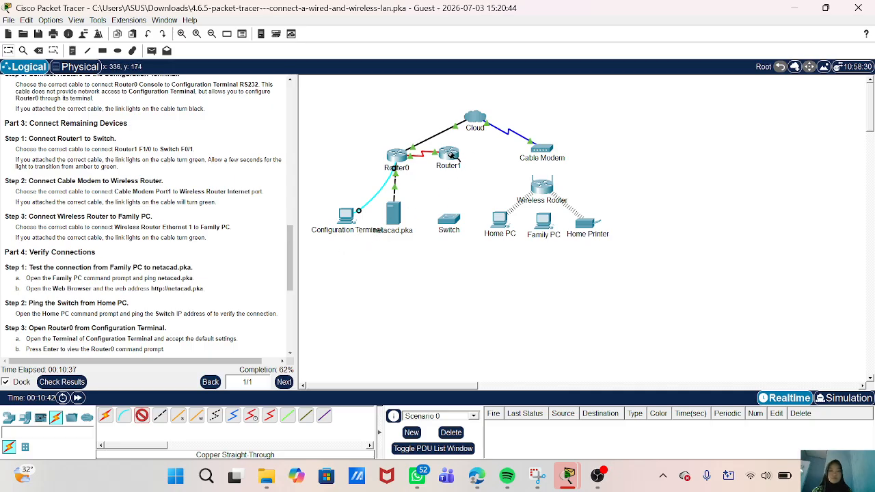
pyautogui.click(451, 156)
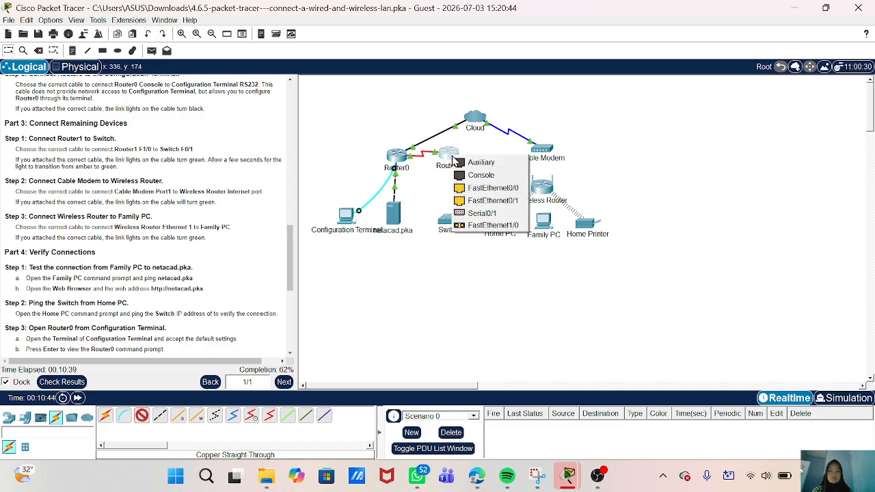
pyautogui.click(484, 231)
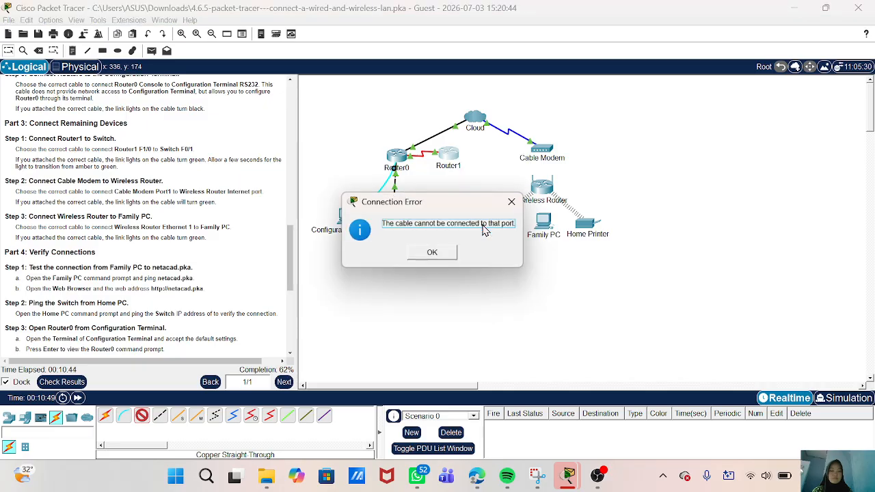
pyautogui.click(443, 257)
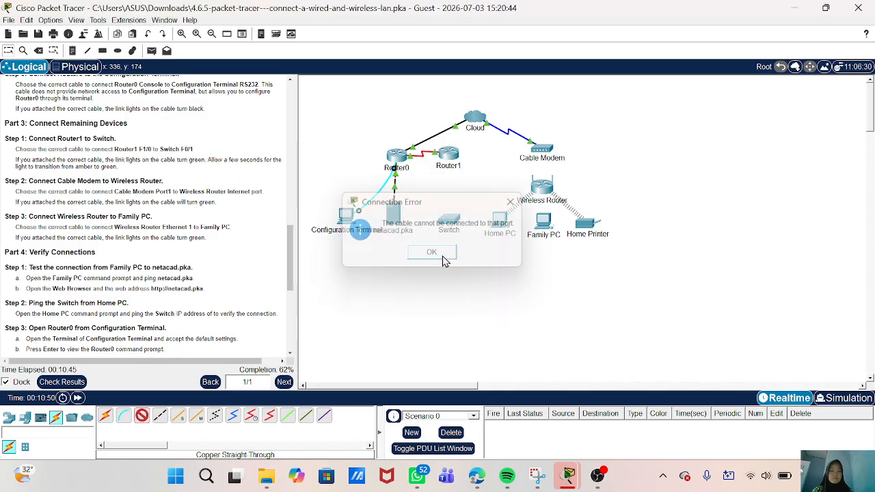
pyautogui.click(449, 156)
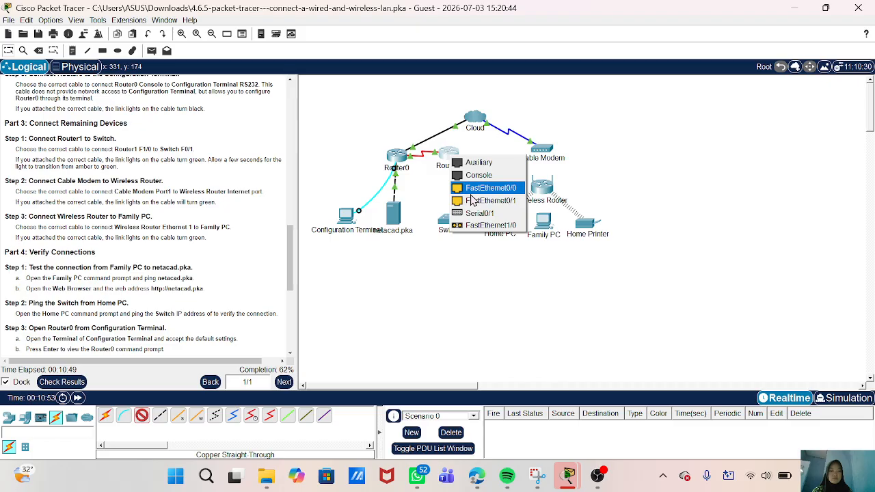
# - Attempt the cable from Router1 to Switch FastEthernet0/1, dismissing the resulting errors
pyautogui.click(472, 201)
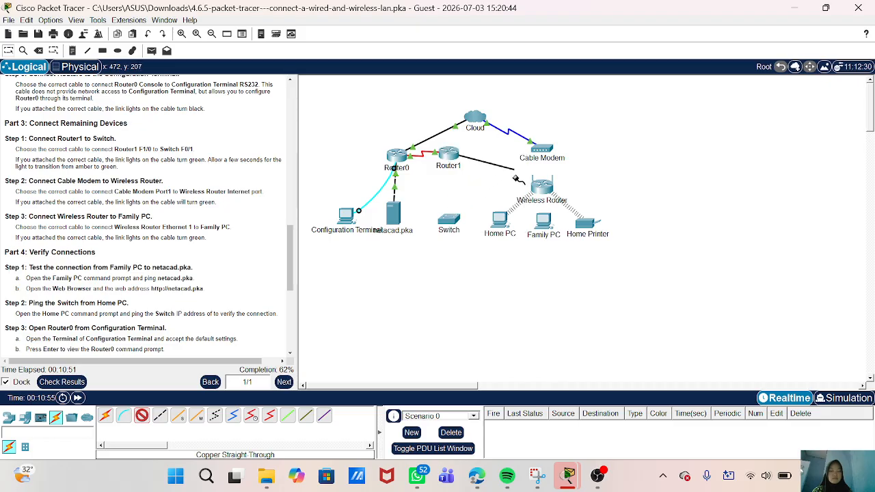
pyautogui.click(451, 222)
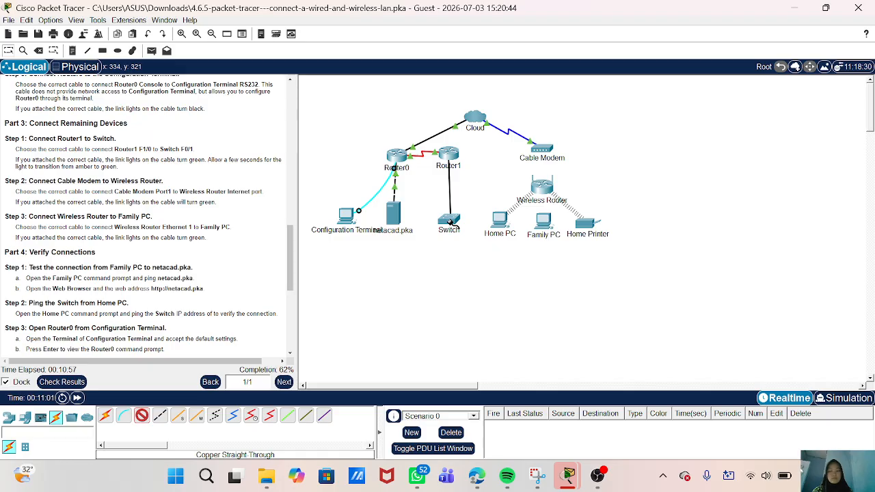
pyautogui.click(453, 226)
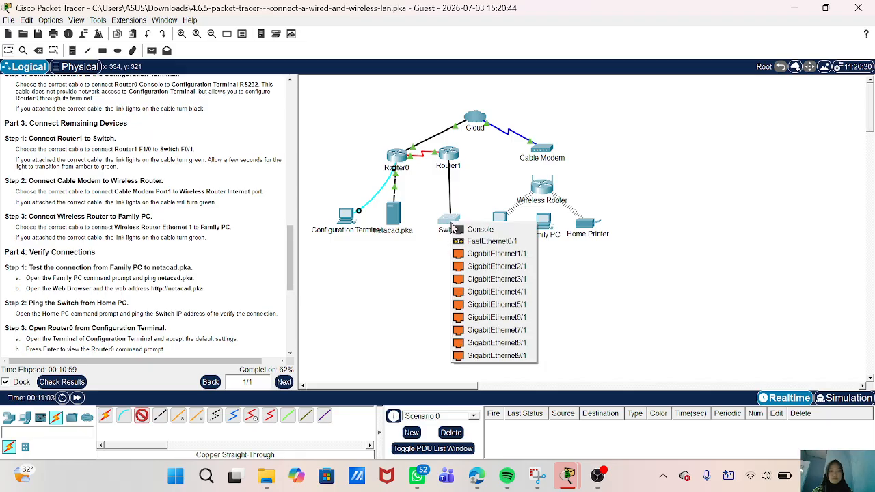
pyautogui.click(469, 241)
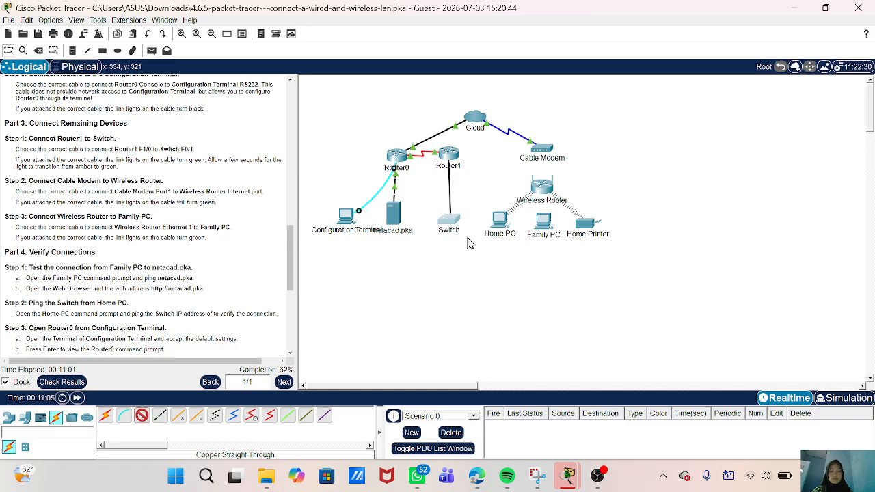
pyautogui.click(433, 253)
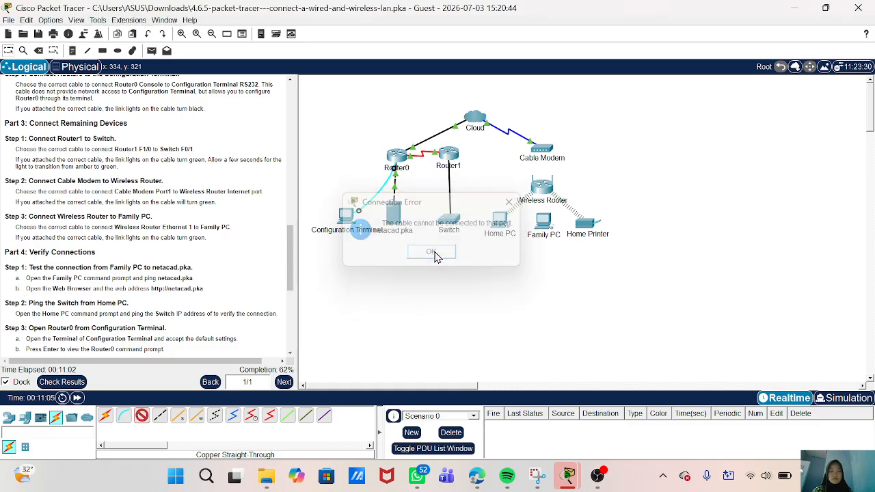
pyautogui.click(446, 151)
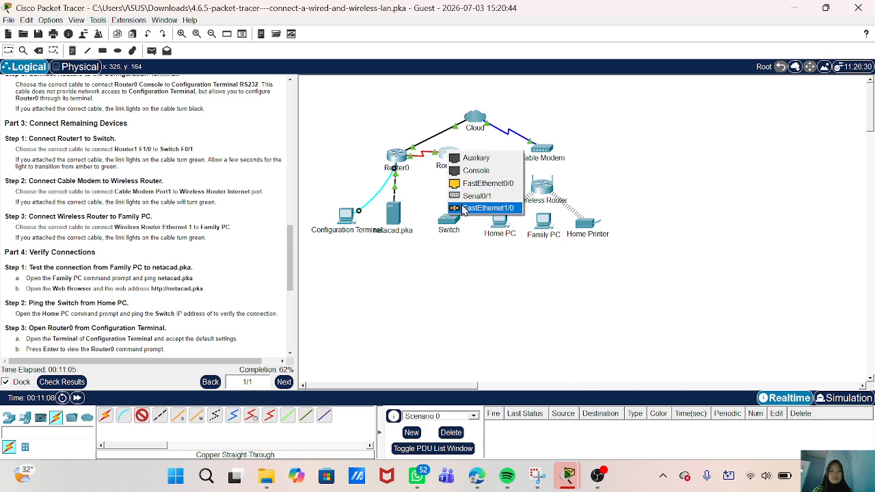
pyautogui.click(498, 207)
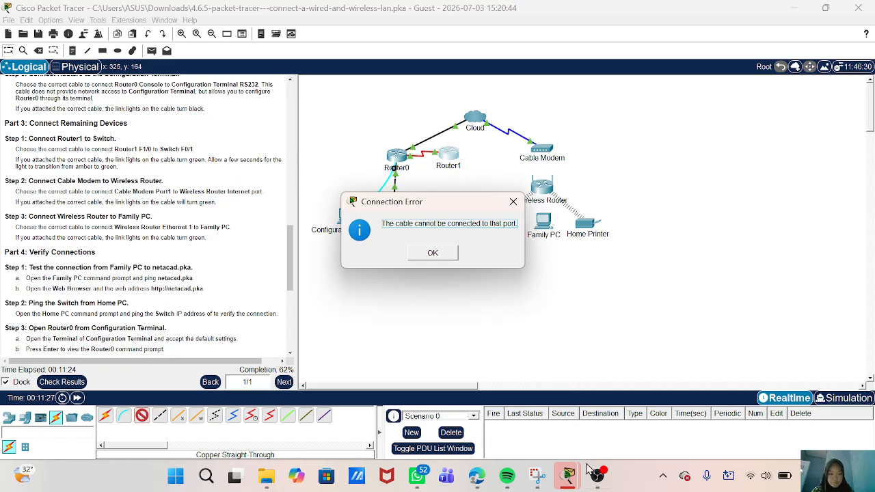
pyautogui.click(601, 484)
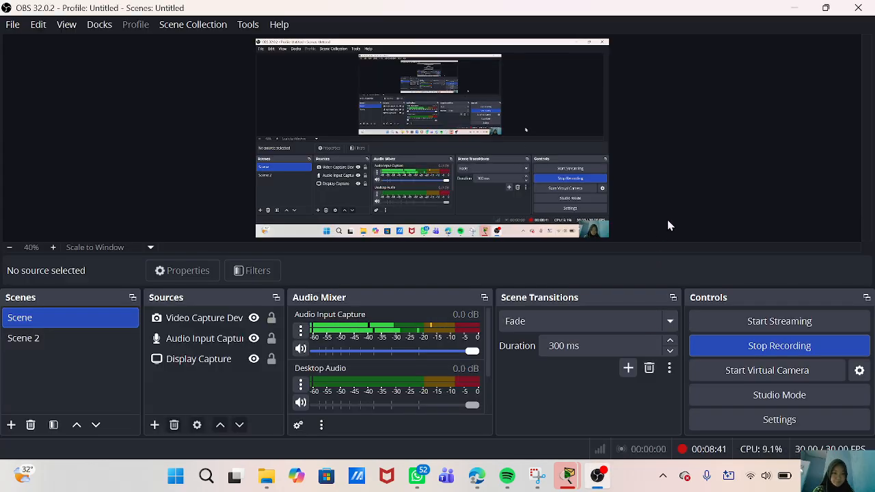
pyautogui.click(791, 8)
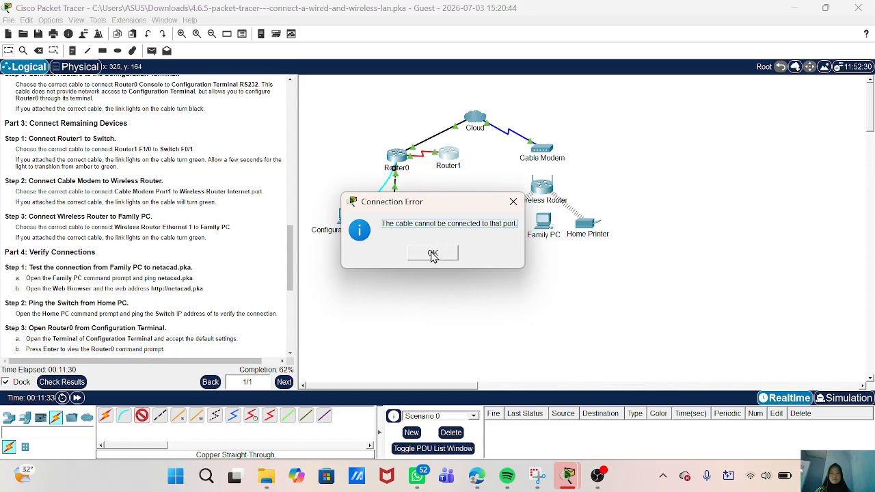
pyautogui.click(431, 254)
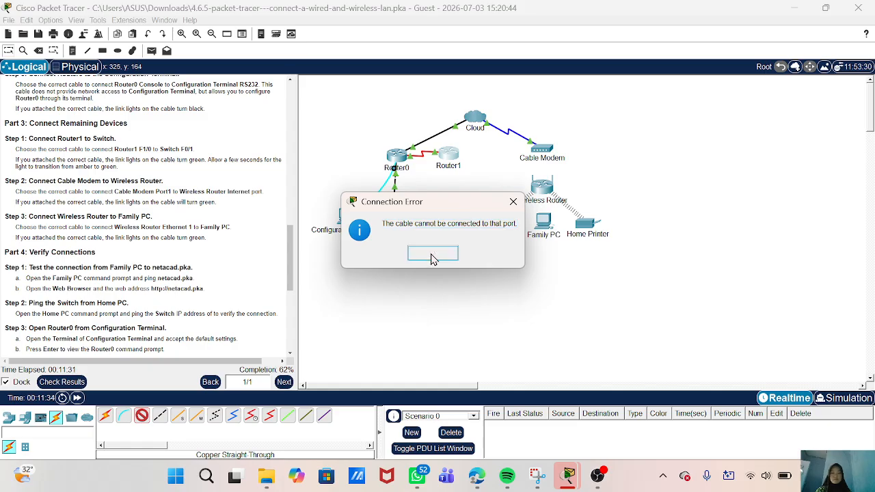
# - Finish the cable from Router1 to Switch GigabitEthernet1/1 and open Router1's device window
pyautogui.click(449, 156)
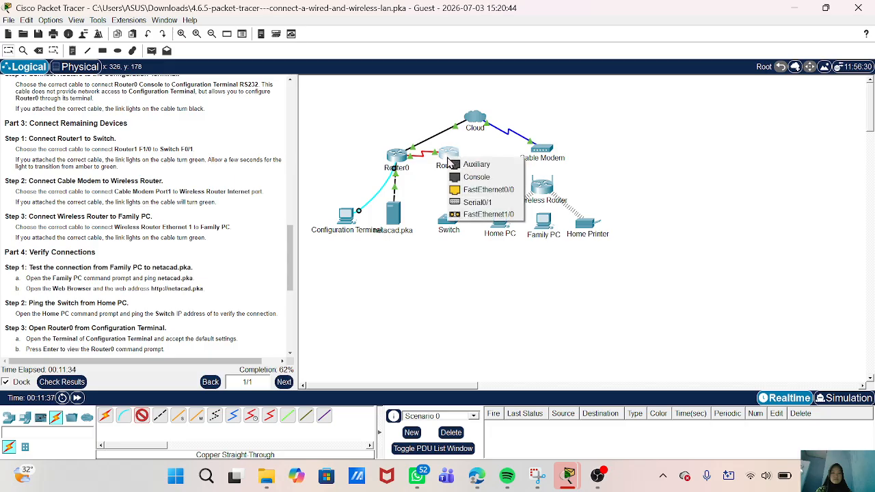
pyautogui.click(472, 215)
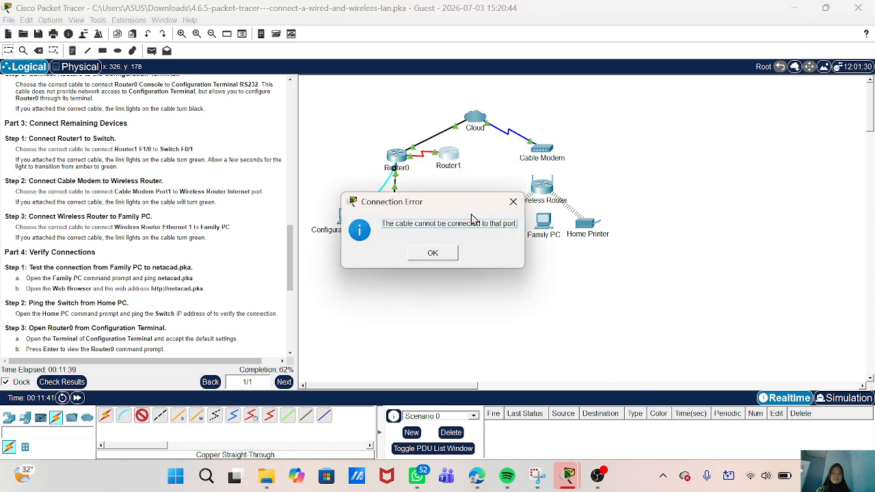
pyautogui.click(442, 258)
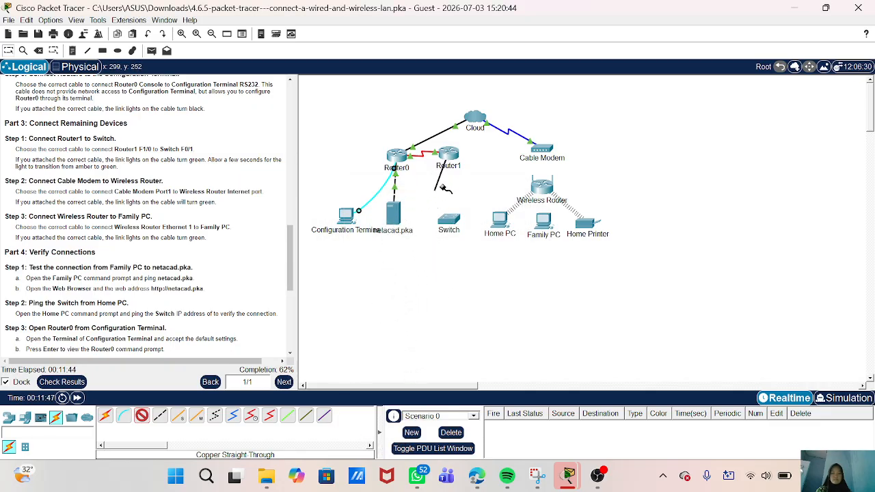
pyautogui.click(451, 230)
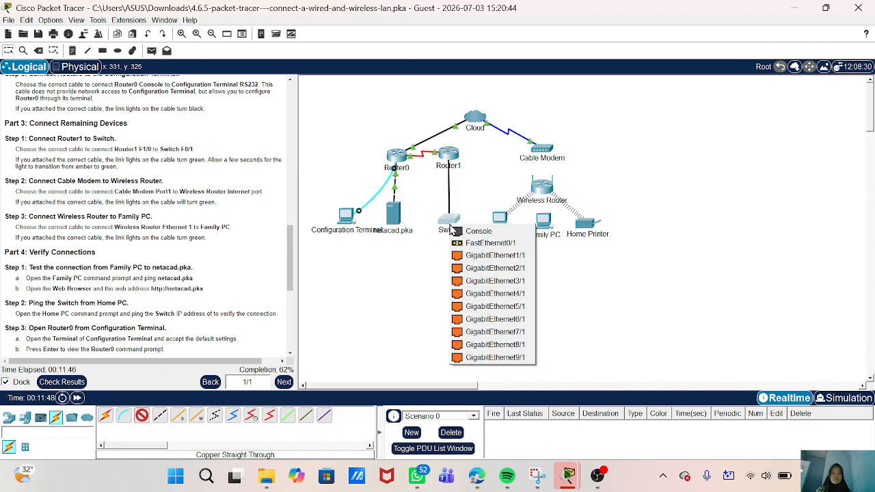
pyautogui.click(464, 255)
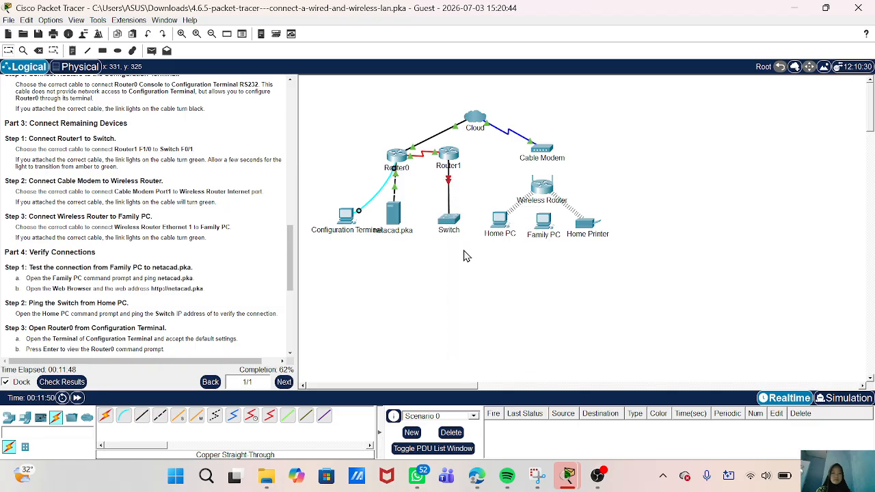
pyautogui.click(448, 180)
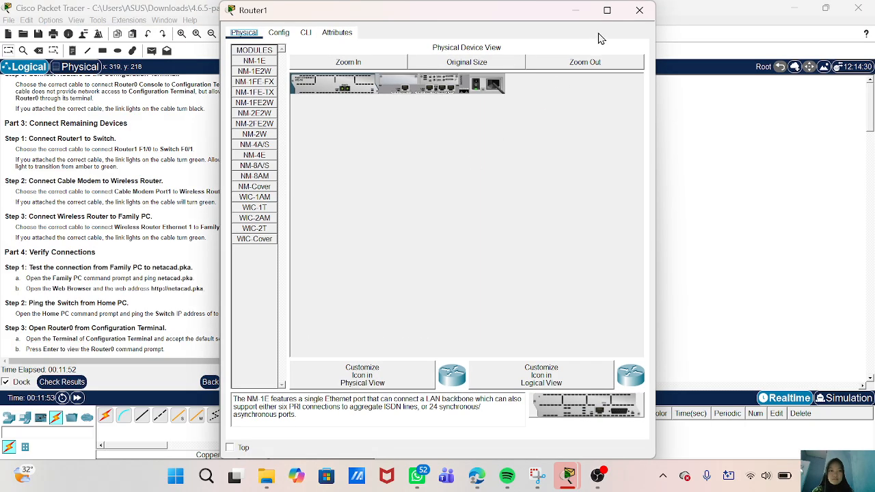
# - Close Router1's window, check the new cable's port, and undo the Router1–Switch link
pyautogui.click(639, 10)
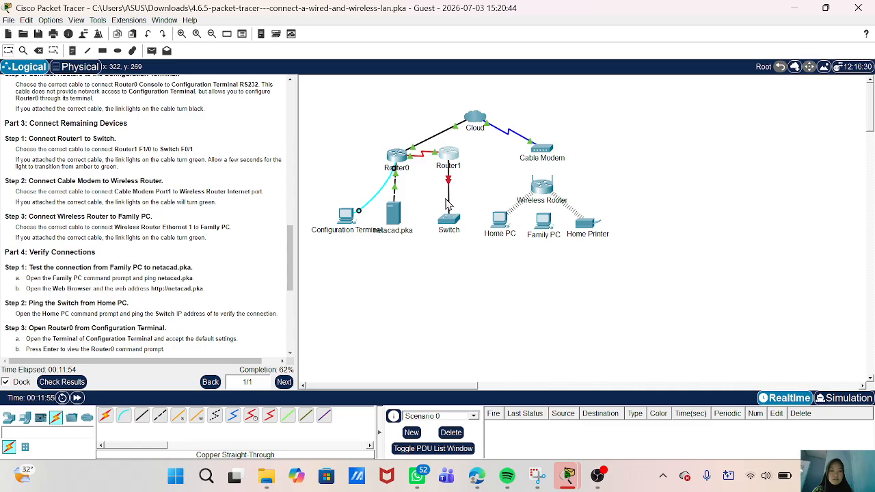
pyautogui.moveTo(448, 204)
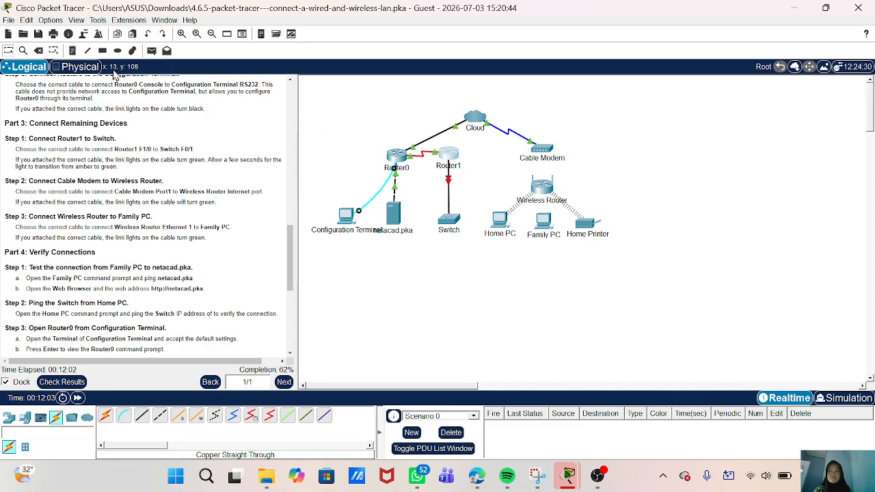
pyautogui.click(145, 35)
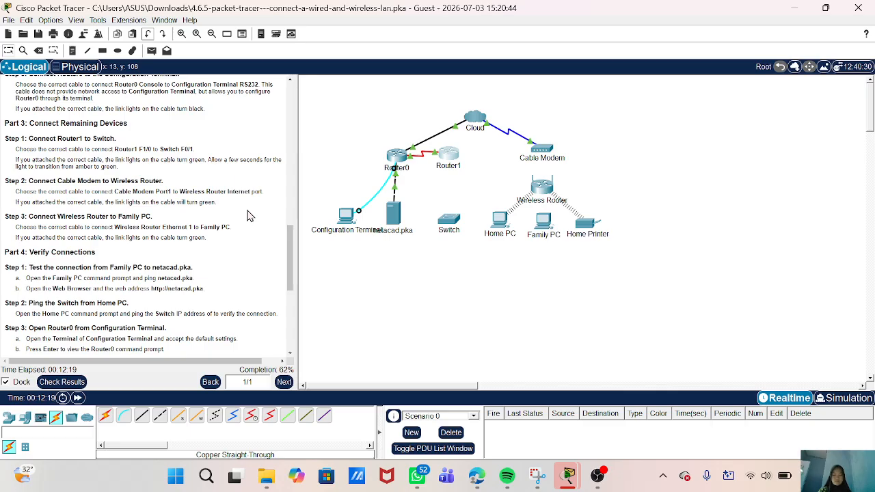
pyautogui.click(142, 416)
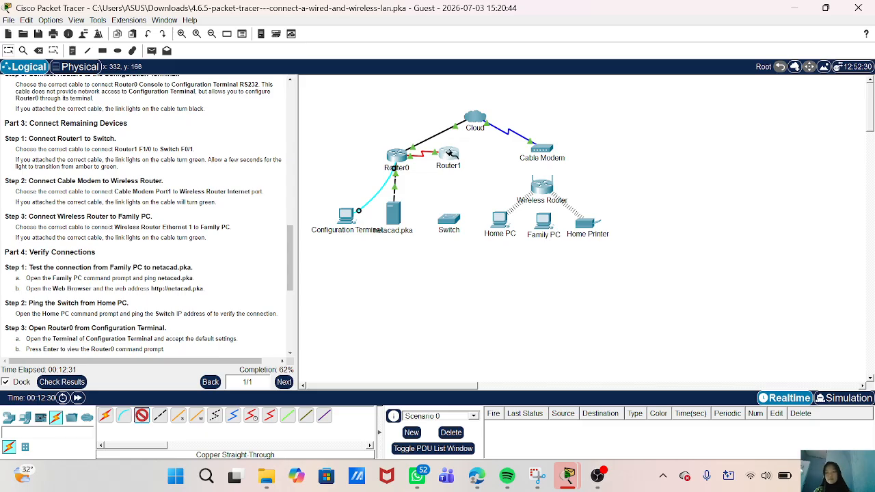
pyautogui.click(449, 154)
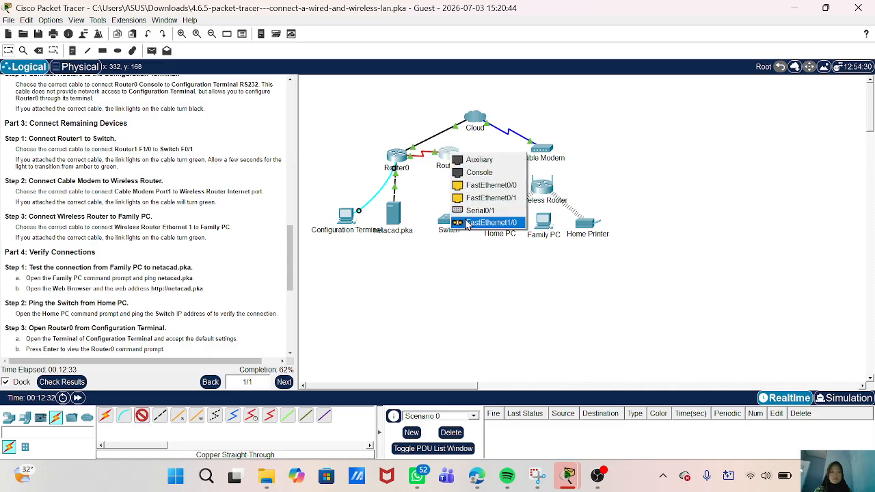
pyautogui.click(467, 224)
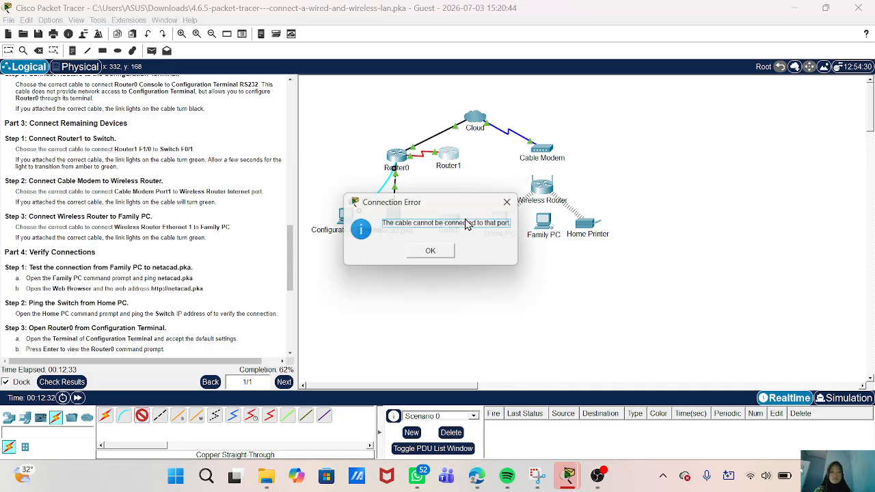
pyautogui.click(433, 254)
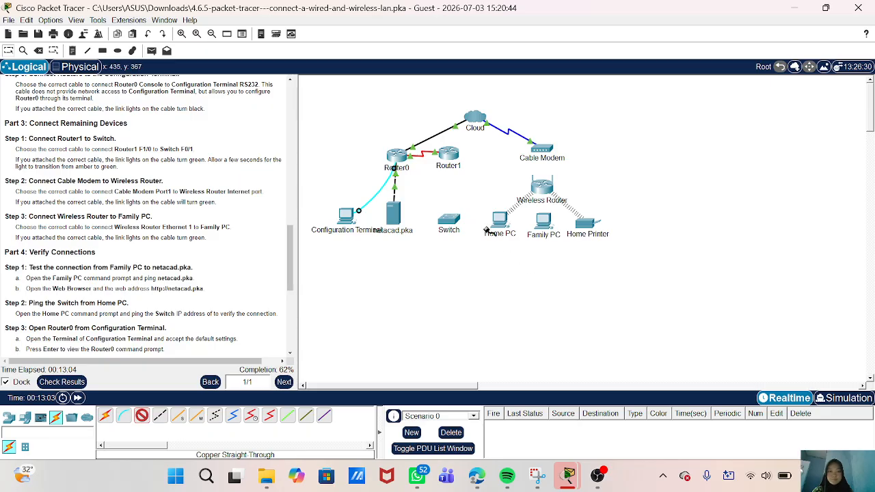
pyautogui.click(450, 158)
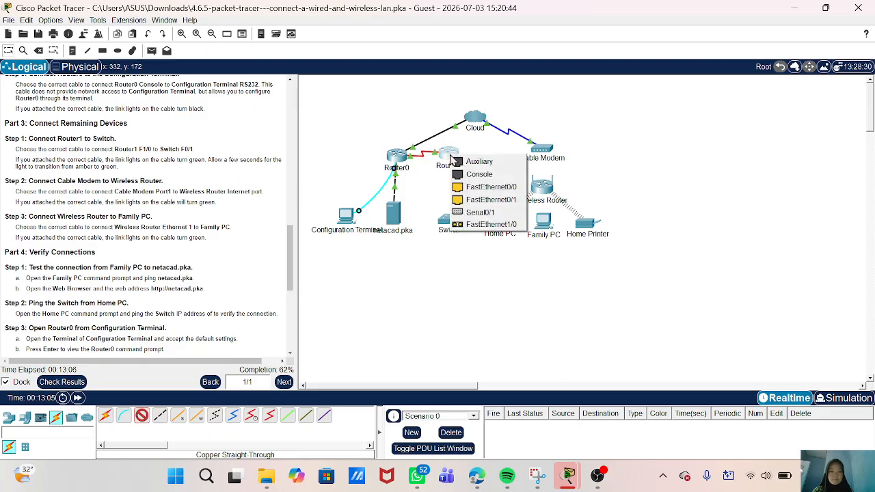
pyautogui.click(472, 224)
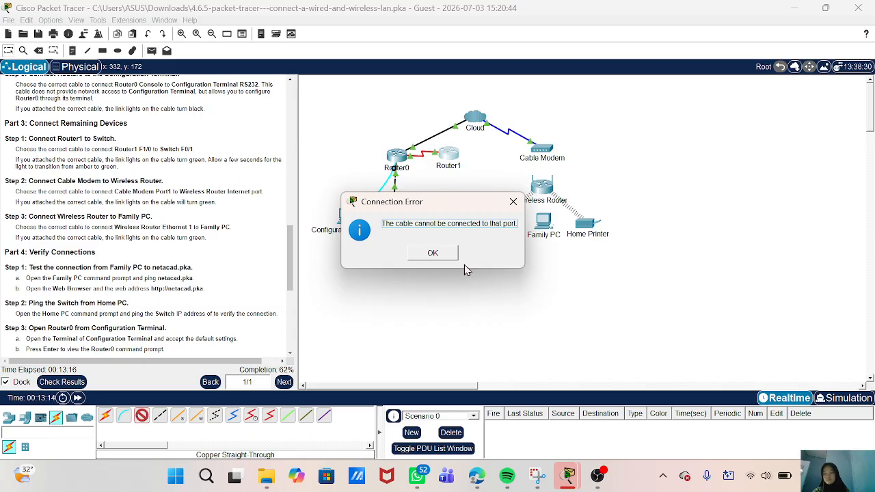
pyautogui.click(441, 255)
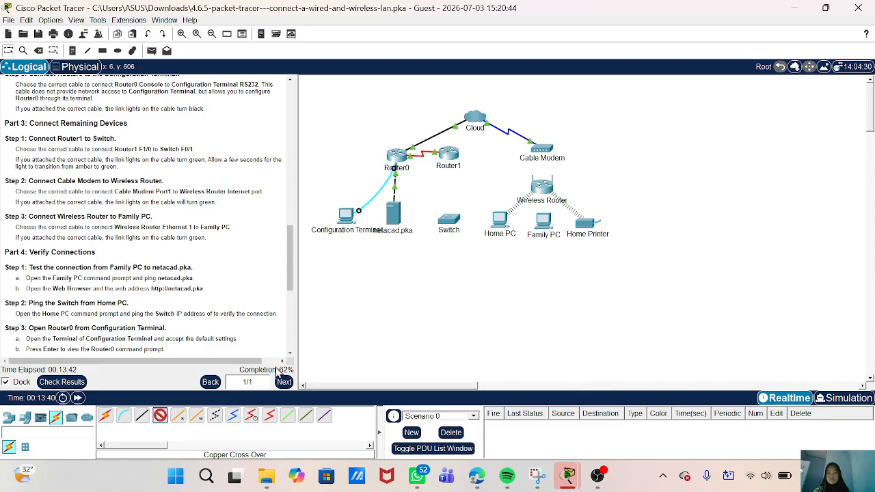
# - Try Auto Connect (locked) and then Router1 FastEthernet1/0, dismissing both errors
pyautogui.click(107, 416)
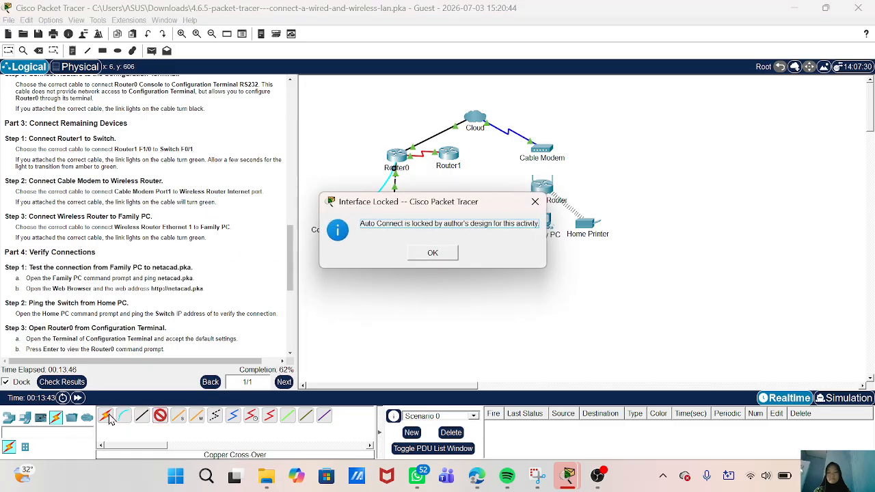
pyautogui.click(433, 253)
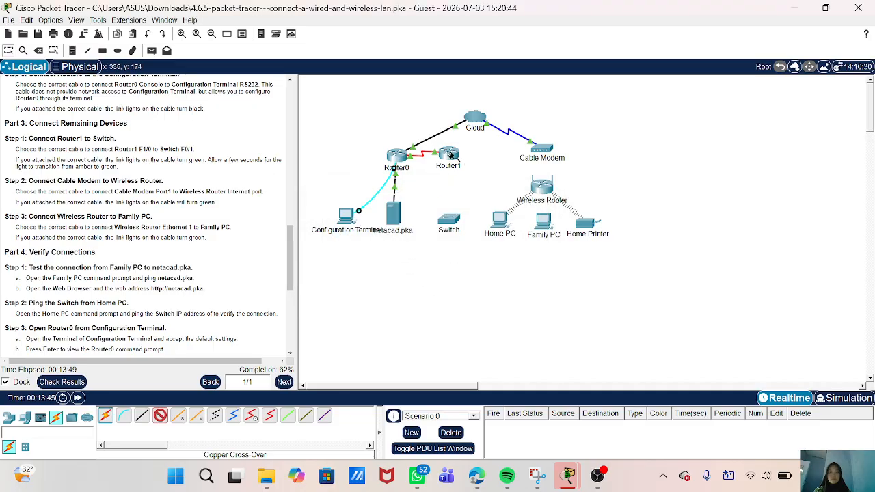
pyautogui.click(451, 156)
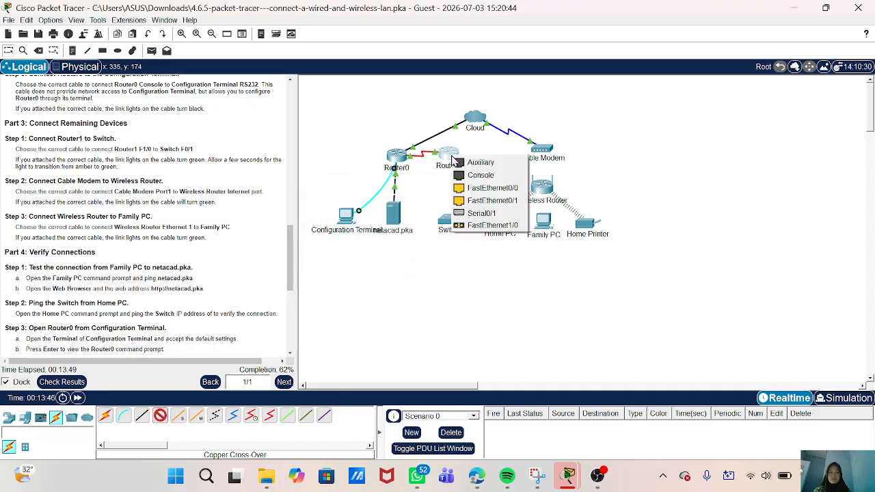
pyautogui.click(473, 227)
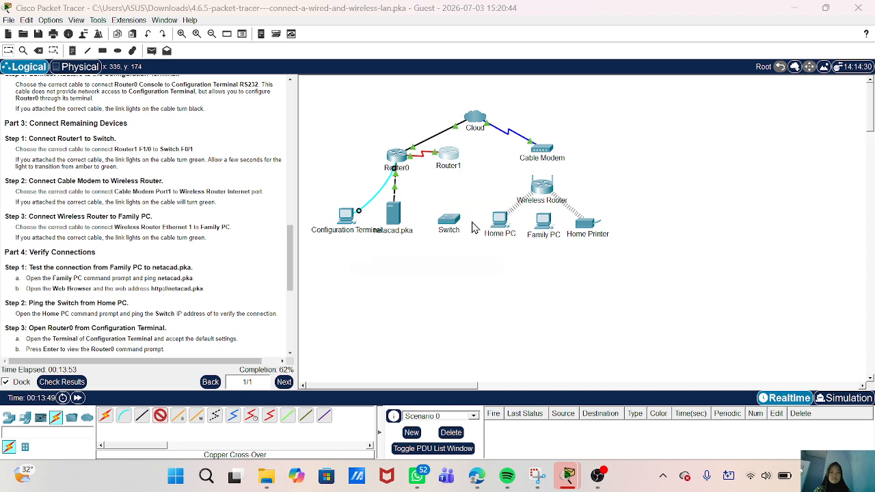
pyautogui.click(433, 252)
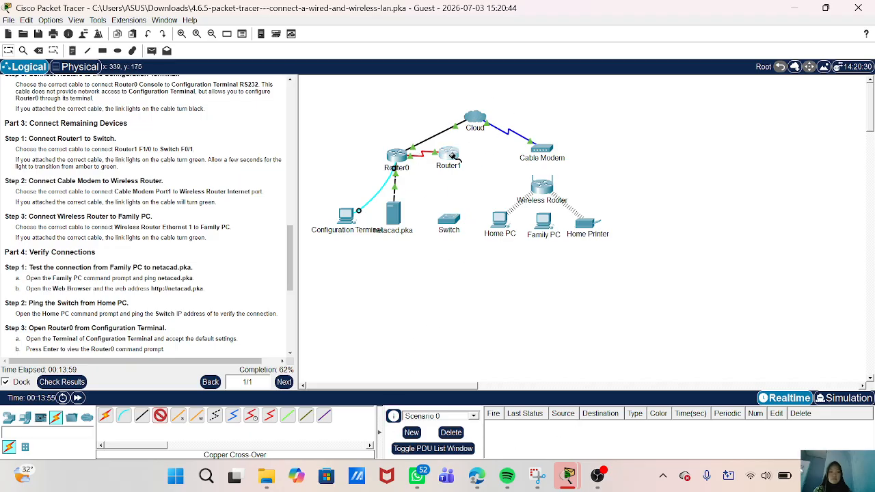
# - Cable Router1 FastEthernet0/0 to Switch GigabitEthernet1/1, undo it, and open Router1's window
pyautogui.click(454, 156)
pyautogui.click(474, 188)
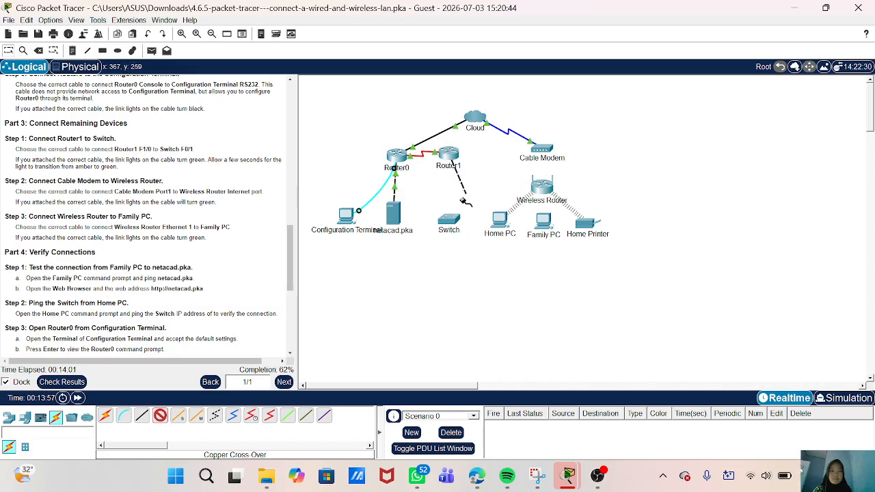
pyautogui.click(451, 220)
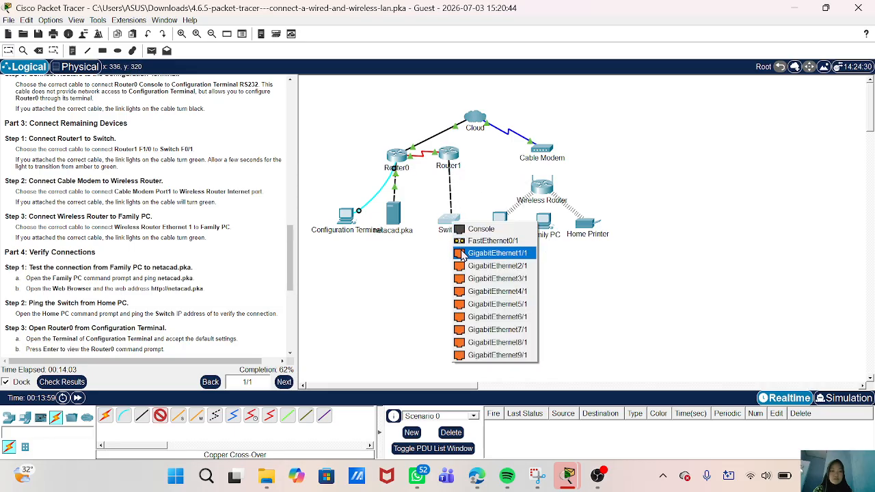
pyautogui.click(462, 255)
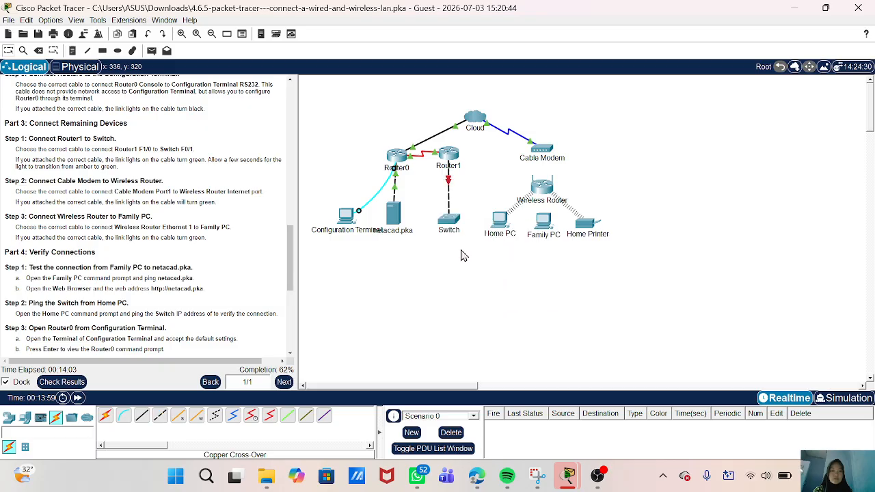
pyautogui.click(148, 35)
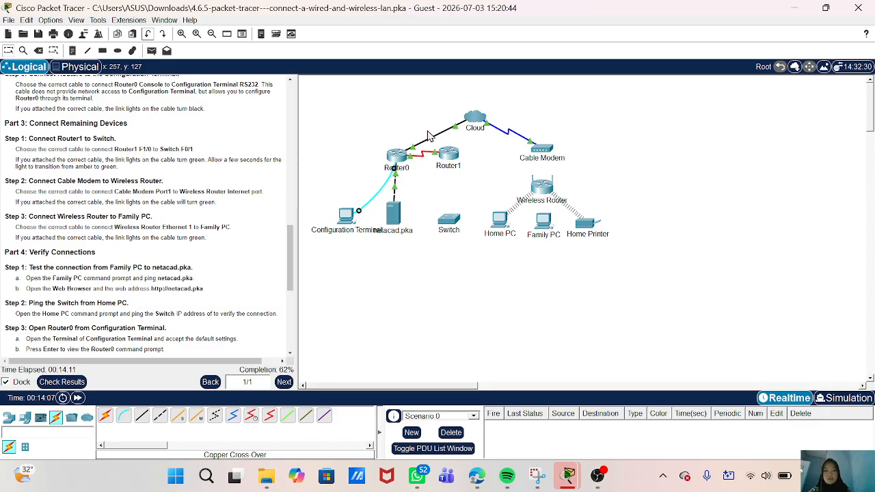
pyautogui.click(451, 158)
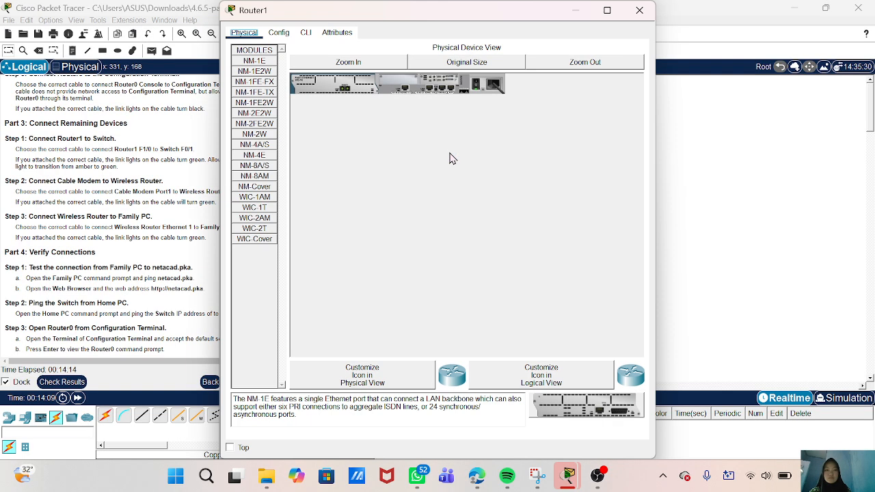
# - In Router1's CLI, enter privileged mode with enable and then configure terminal
pyautogui.click(305, 32)
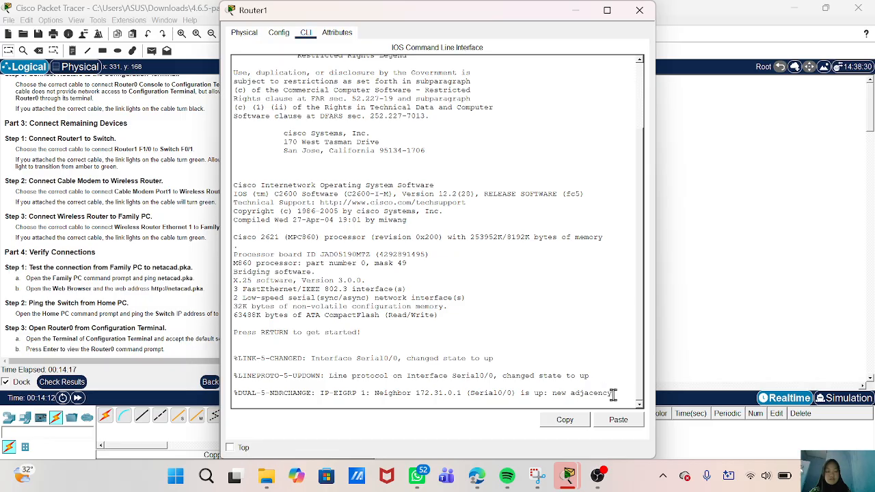
pyautogui.press('Return')
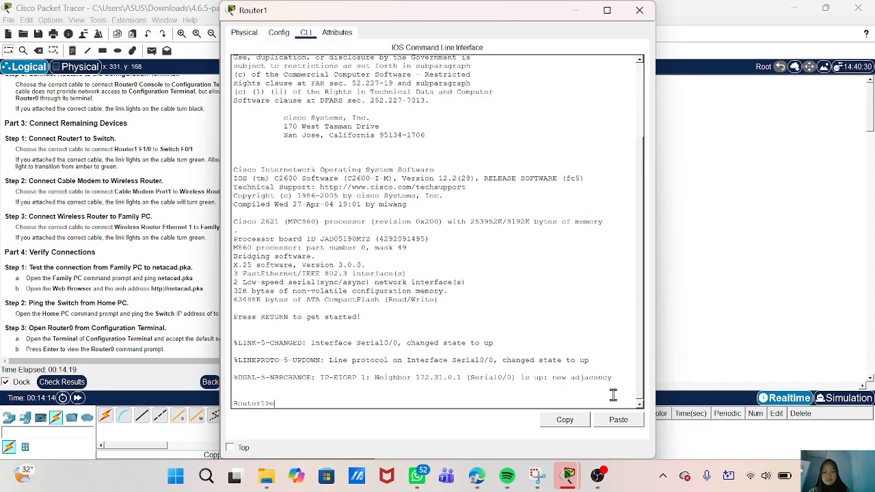
pyautogui.write('enable')
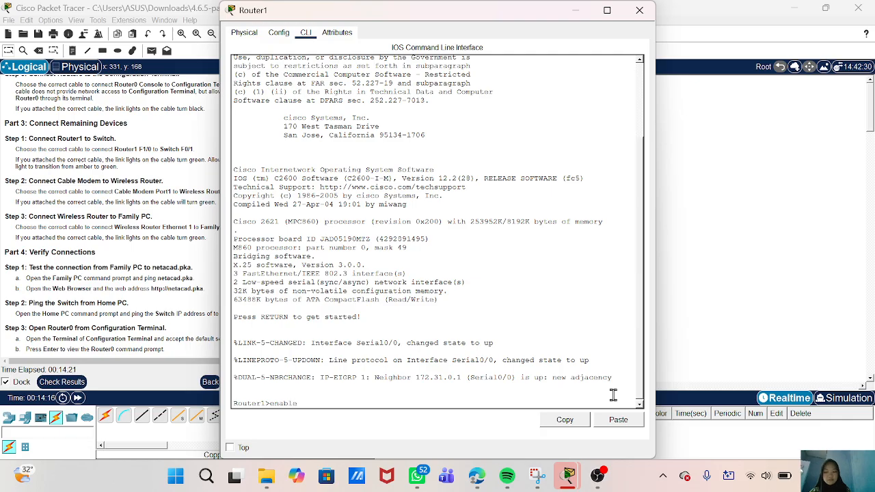
pyautogui.press('Return')
pyautogui.write('conf')
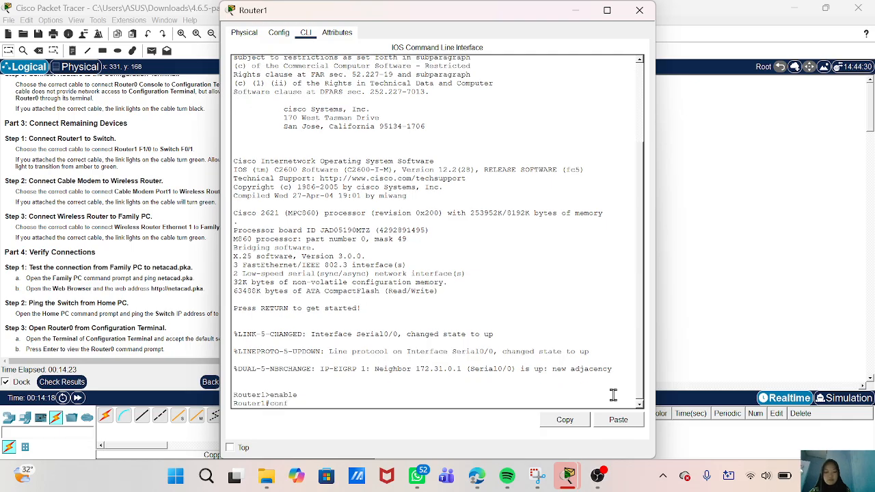
pyautogui.write('igure terminal')
pyautogui.press('Return')
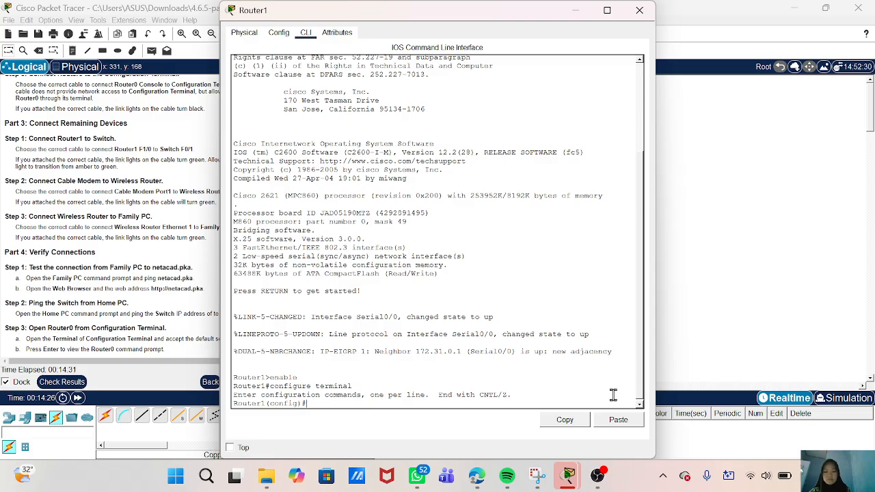
# - Bring up interface FastEthernet 1/0 with no shutdown and close Router1's window
pyautogui.write('interface Fa')
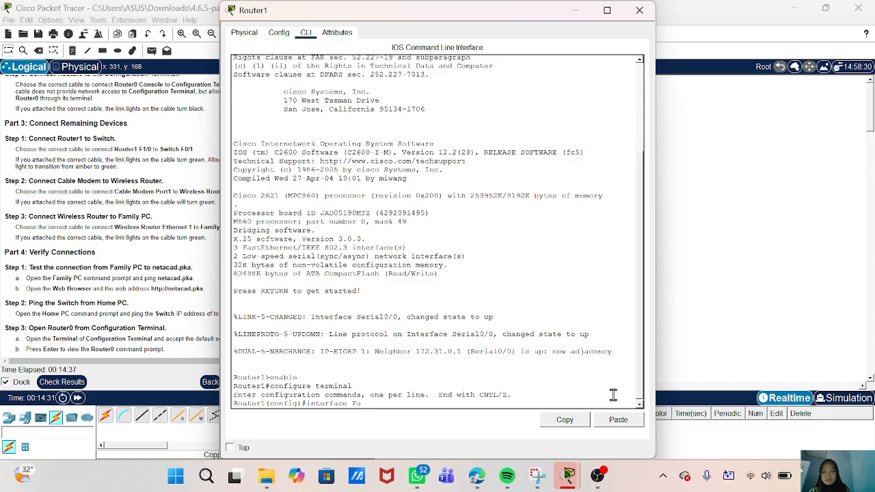
pyautogui.write('stEthernet')
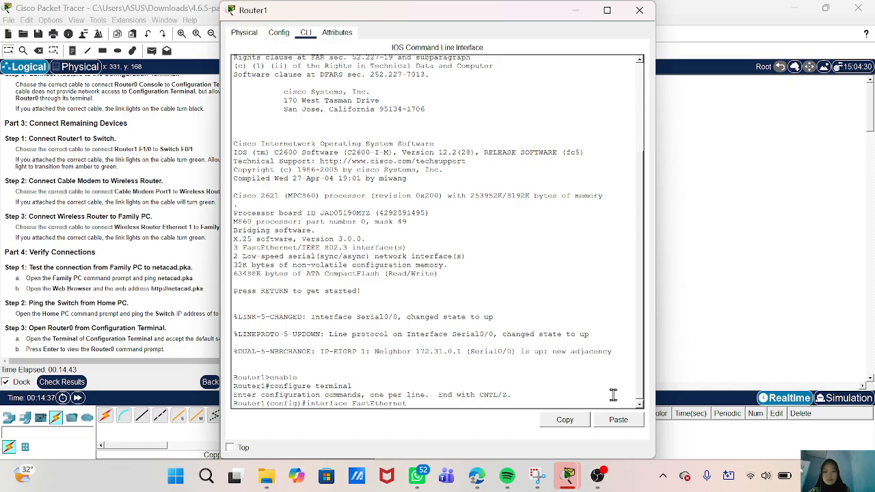
pyautogui.write(' 1/0')
pyautogui.press('Return')
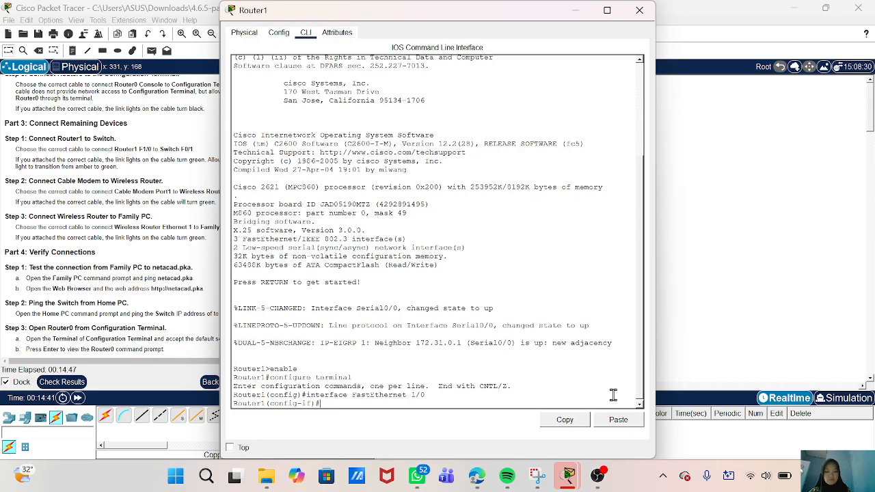
pyautogui.write('no shutdown')
pyautogui.press('Return')
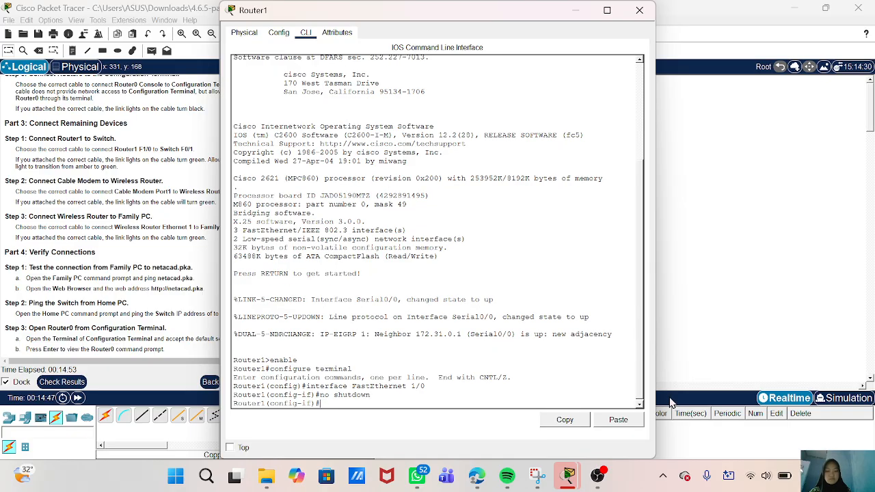
pyautogui.hotkey('alt', 'F4')
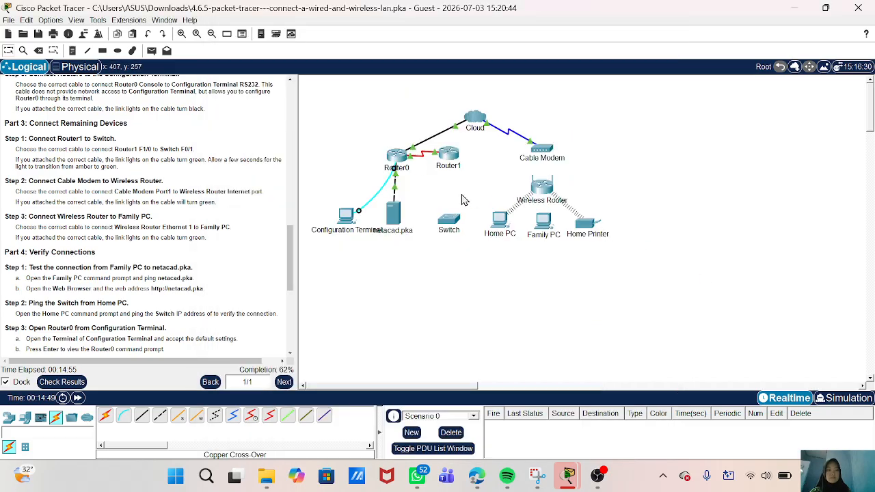
pyautogui.click(141, 417)
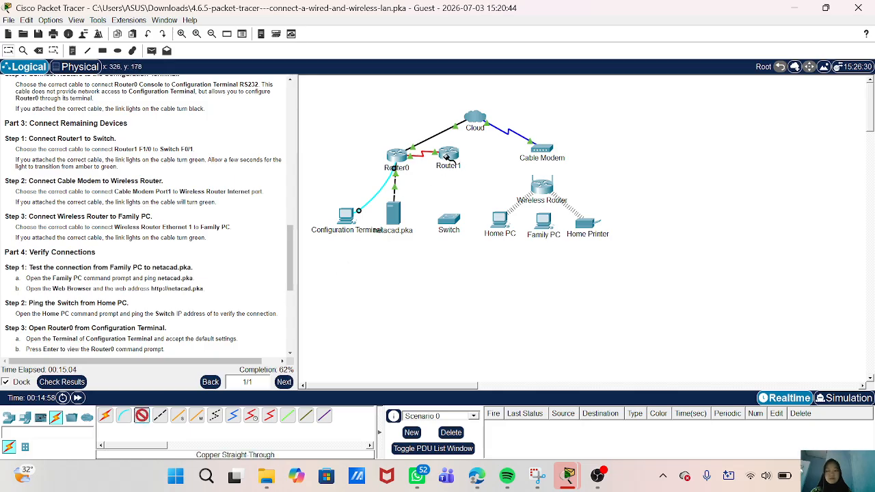
pyautogui.click(448, 156)
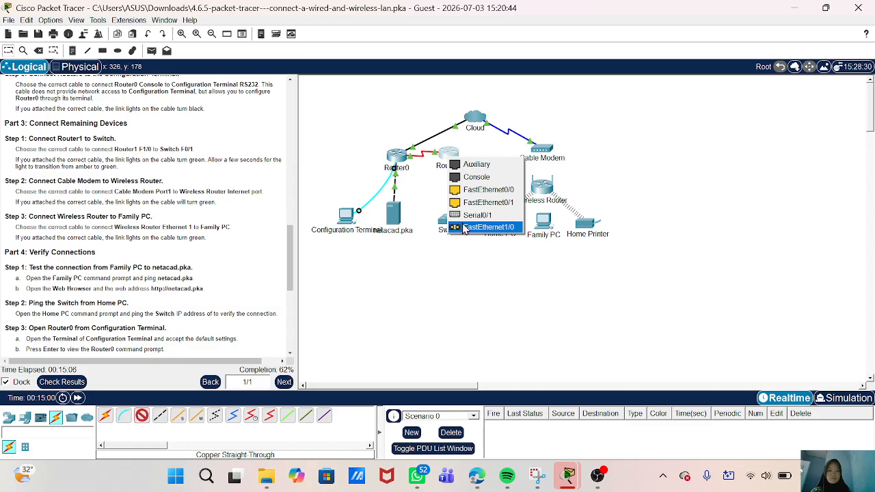
pyautogui.click(464, 228)
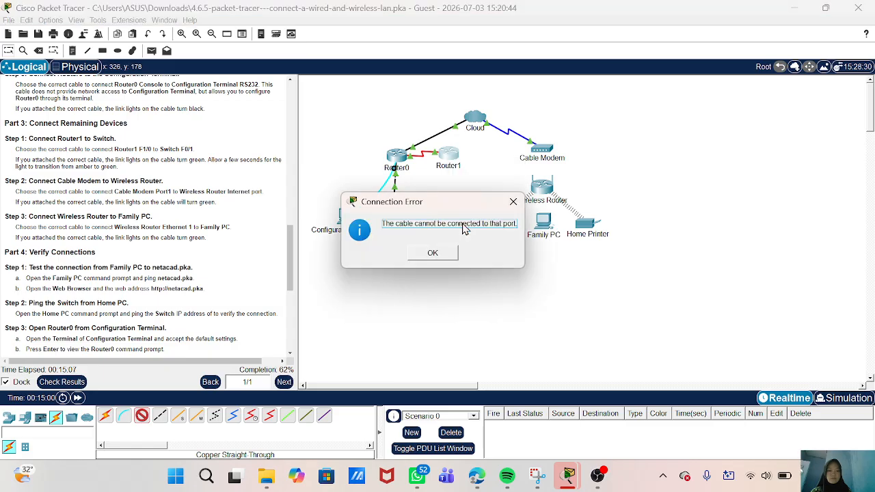
pyautogui.click(433, 254)
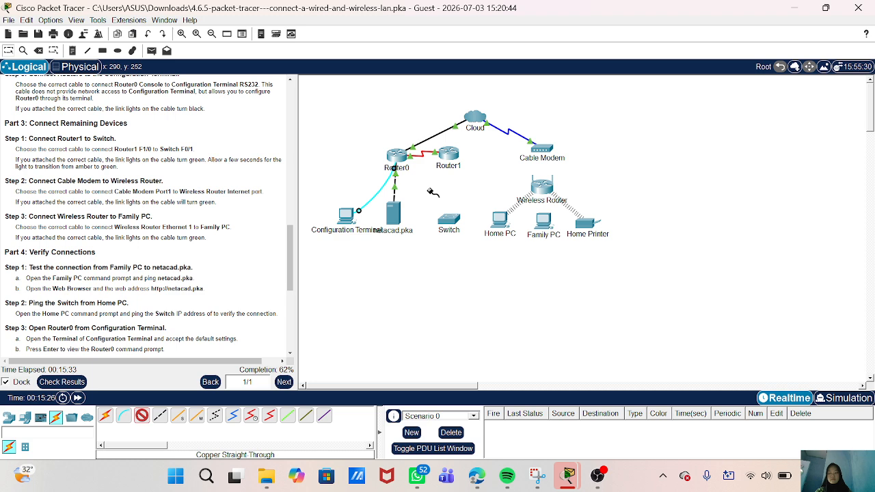
pyautogui.click(450, 161)
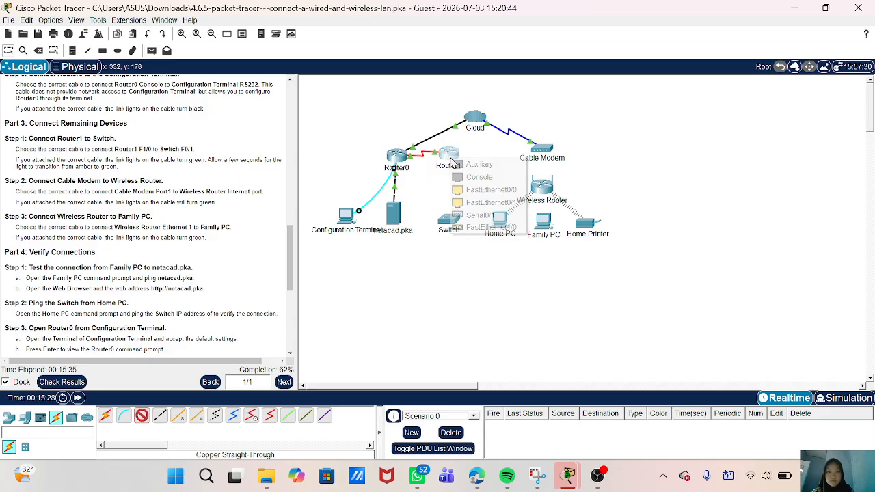
pyautogui.click(491, 227)
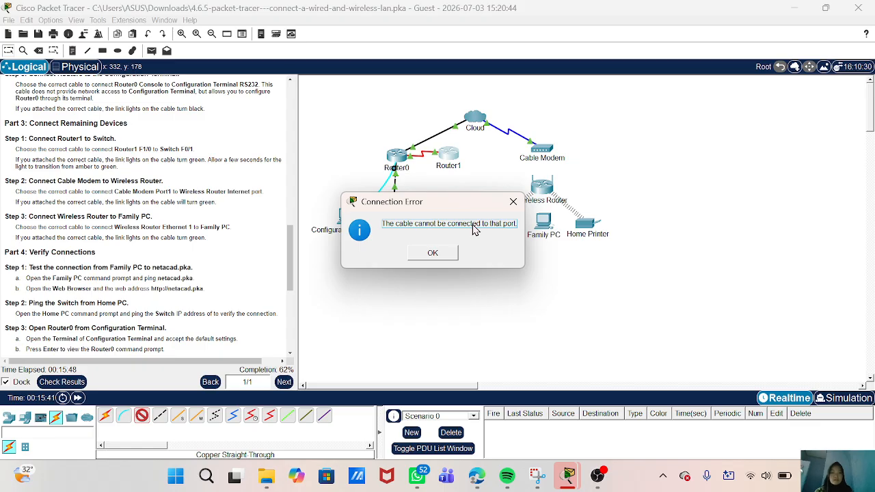
pyautogui.click(451, 253)
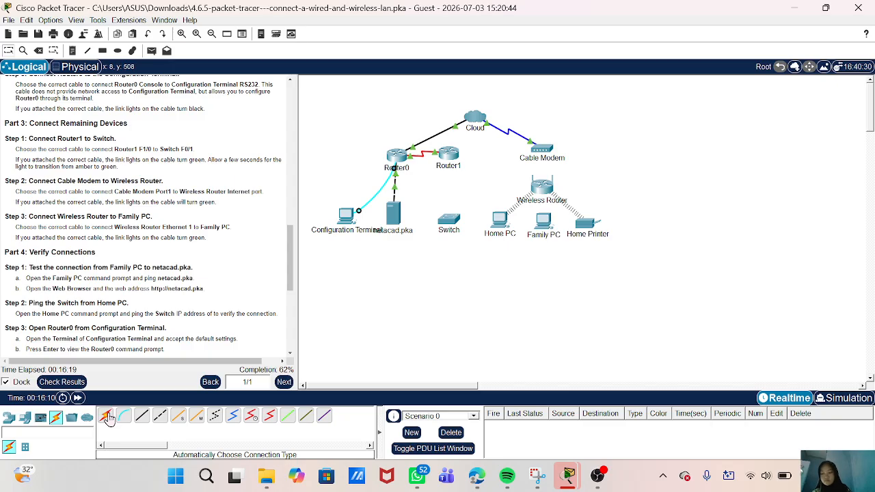
pyautogui.click(142, 416)
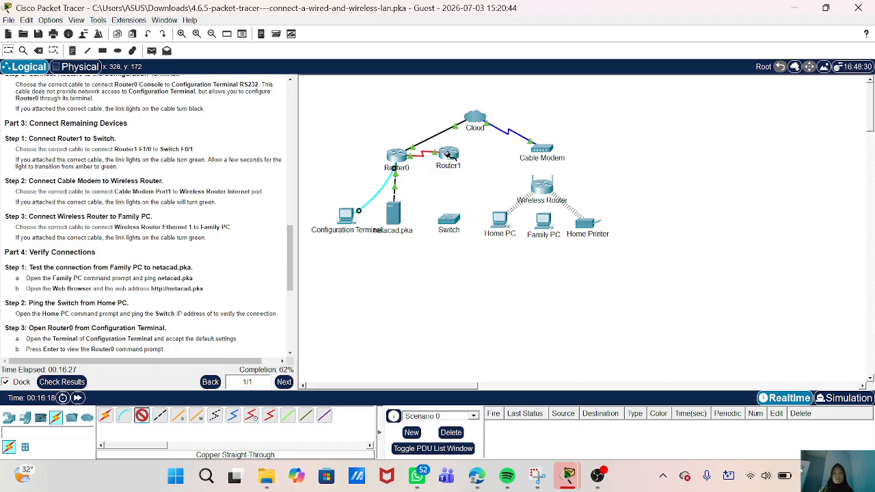
pyautogui.click(448, 156)
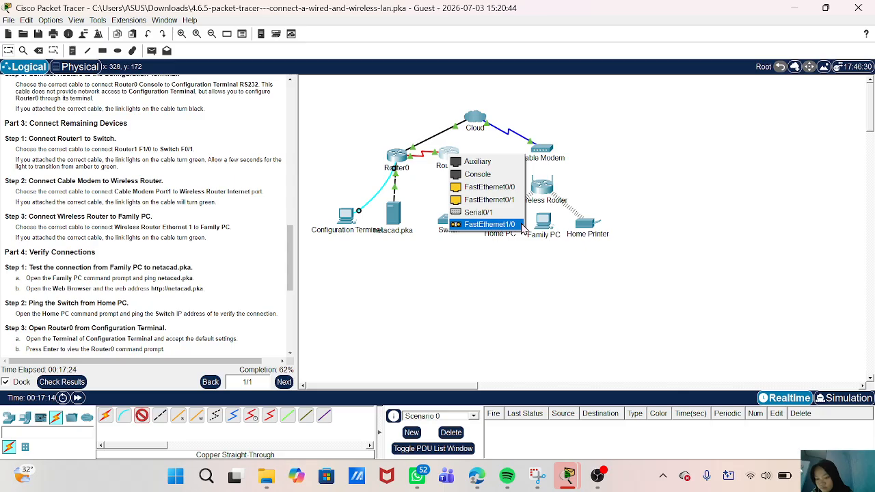
pyautogui.click(597, 332)
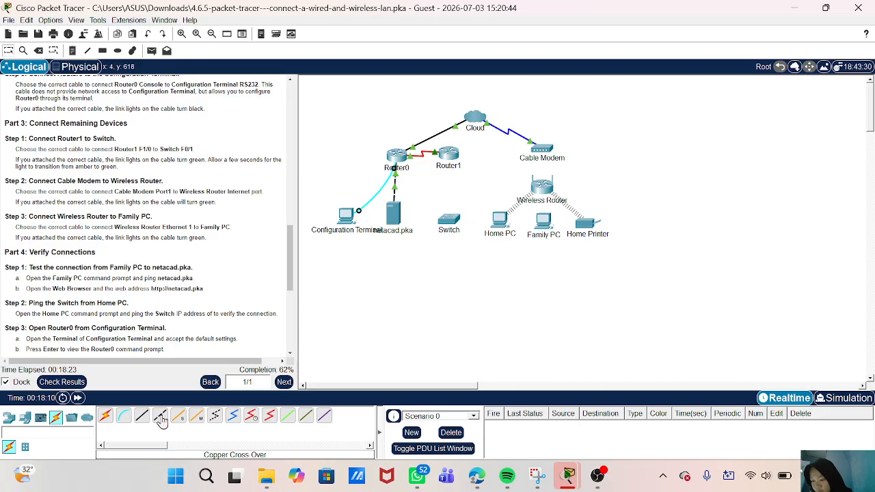
pyautogui.click(72, 419)
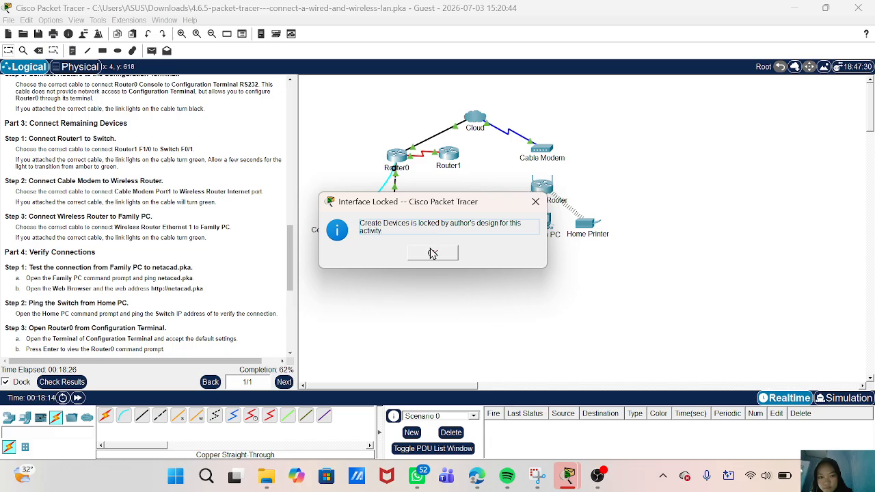
pyautogui.click(433, 253)
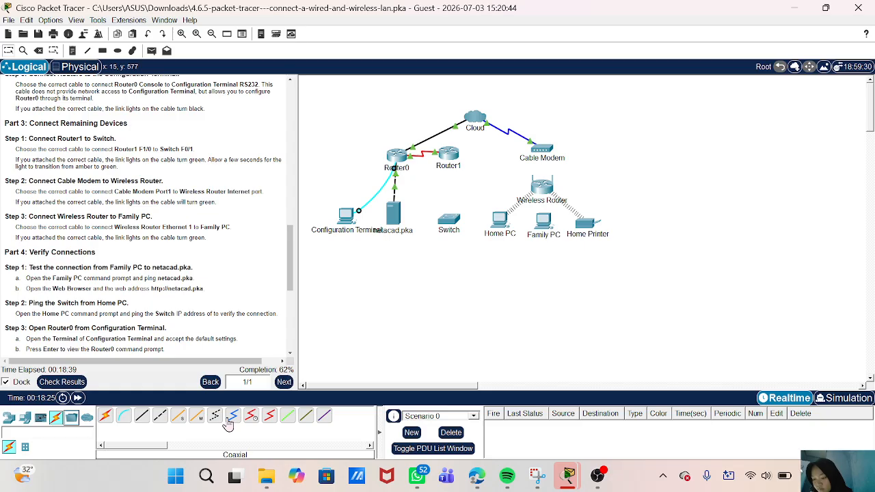
pyautogui.click(141, 416)
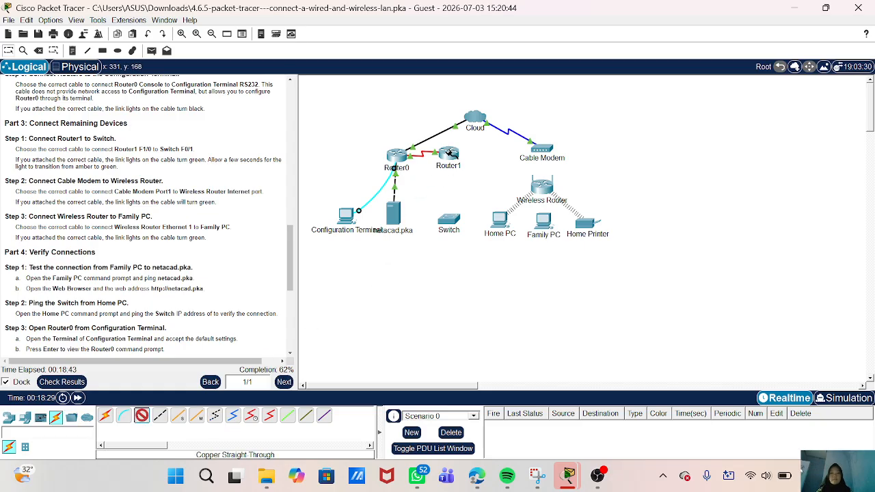
pyautogui.click(449, 156)
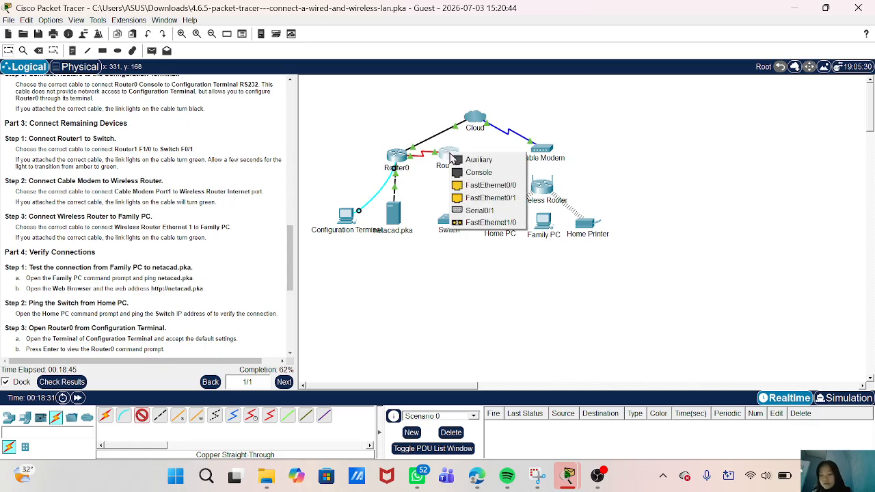
pyautogui.click(471, 185)
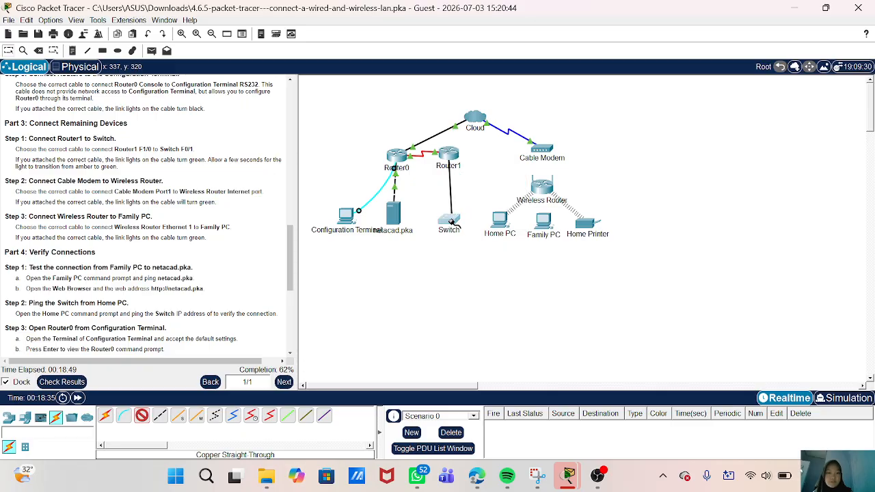
pyautogui.click(451, 223)
pyautogui.click(476, 251)
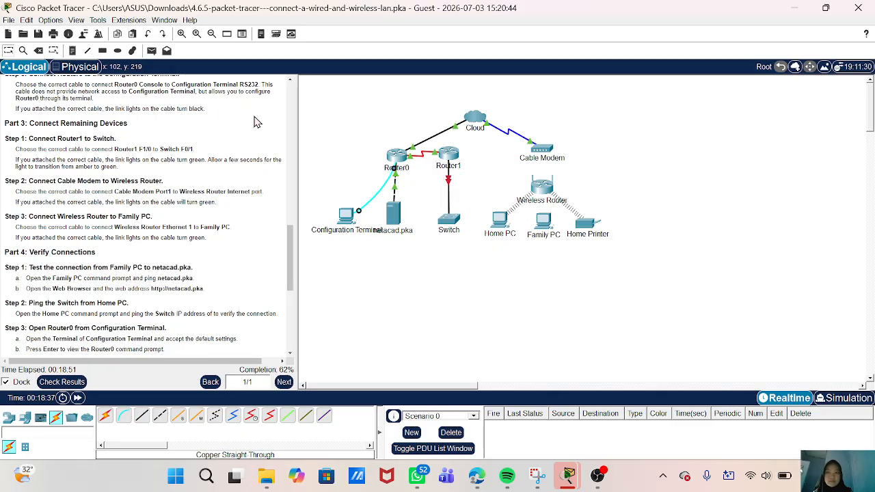
pyautogui.click(147, 33)
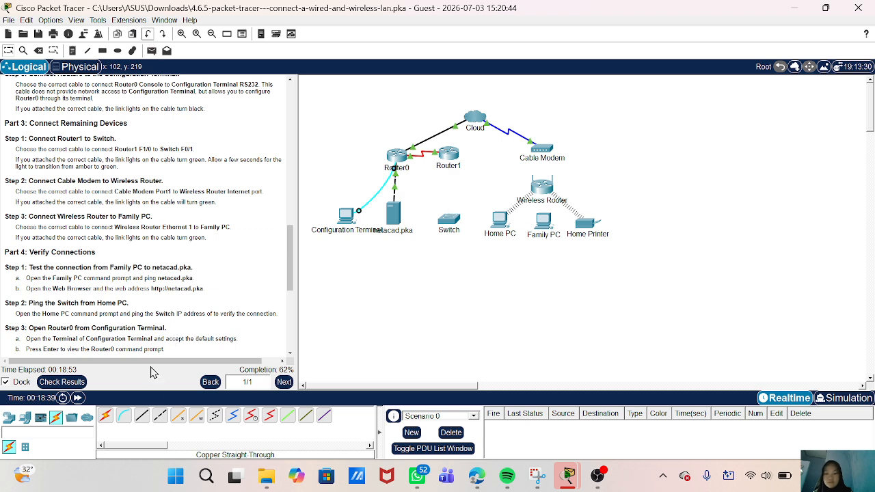
# - Cable Router1's FastEthernet0/1 to the Switch's GigabitEthernet1/1 with copper straight-through after FastEthernet0/1 is rejected
pyautogui.click(142, 415)
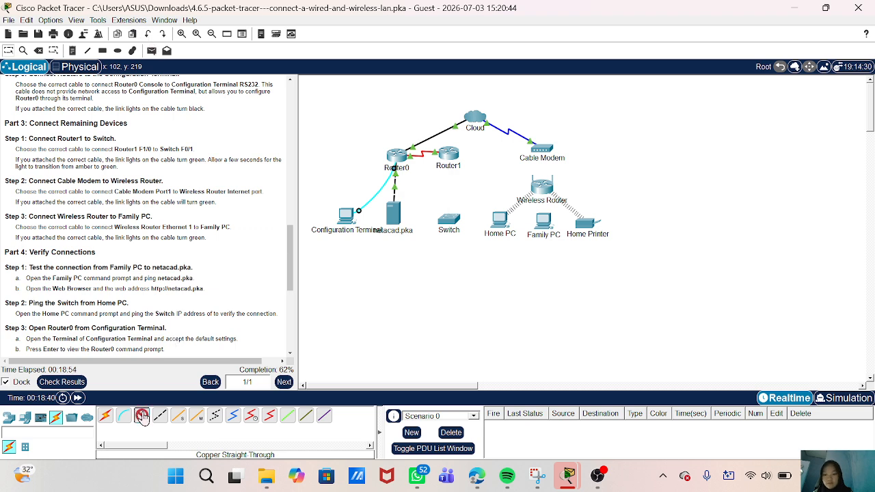
pyautogui.click(449, 151)
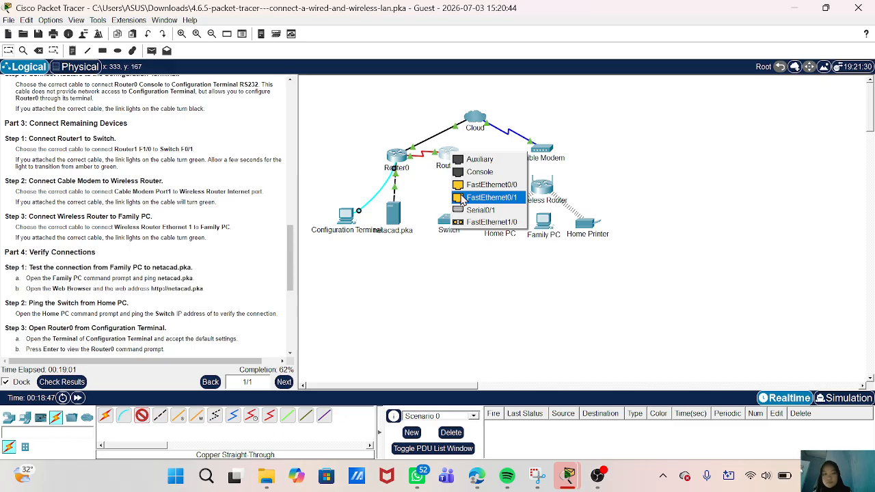
pyautogui.click(462, 199)
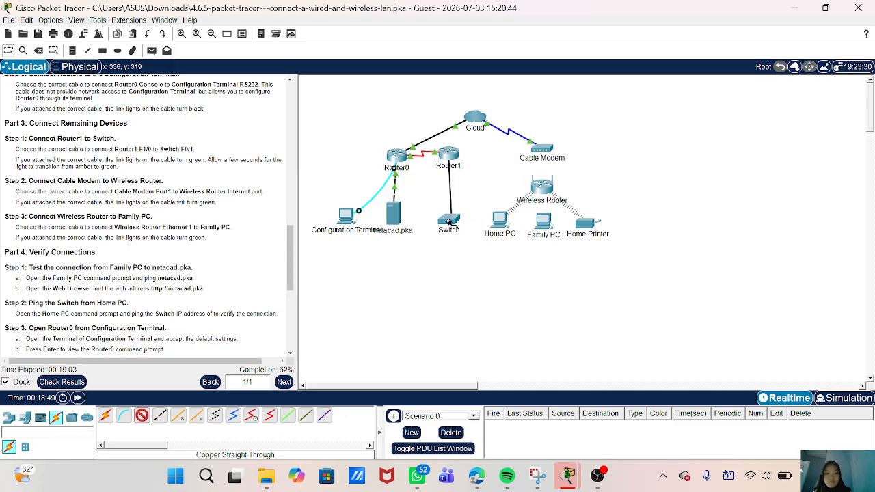
pyautogui.click(448, 222)
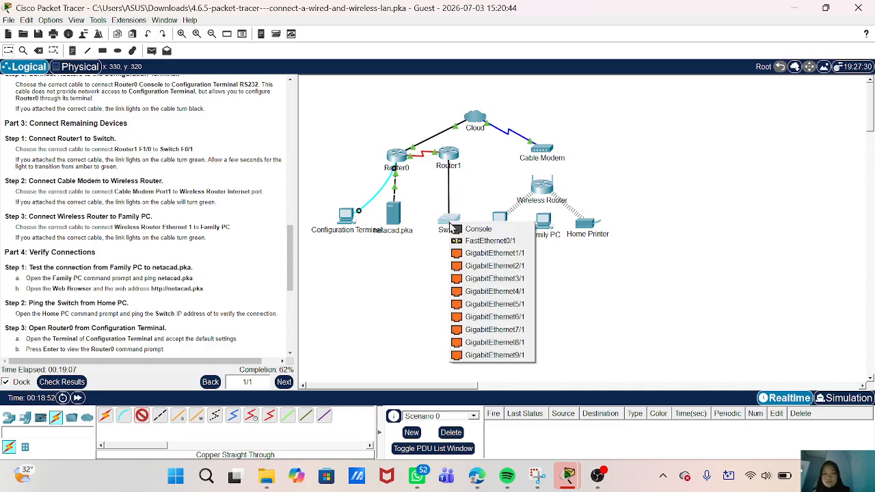
pyautogui.click(488, 247)
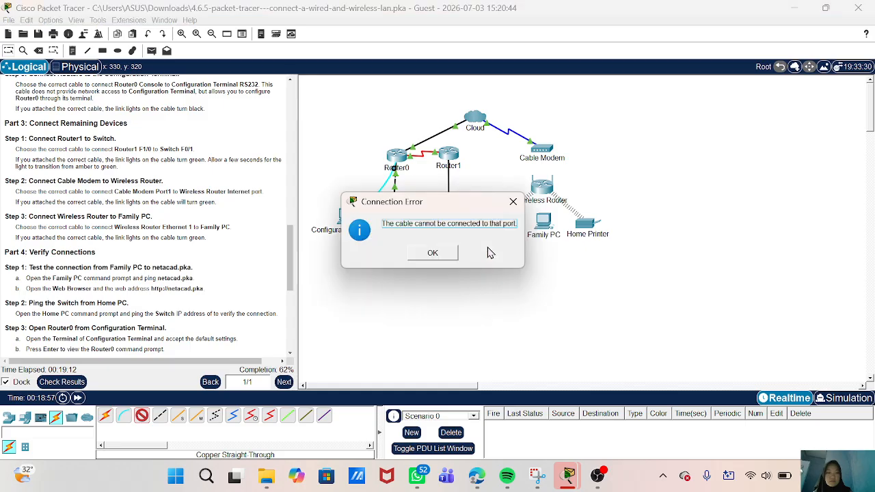
pyautogui.click(445, 252)
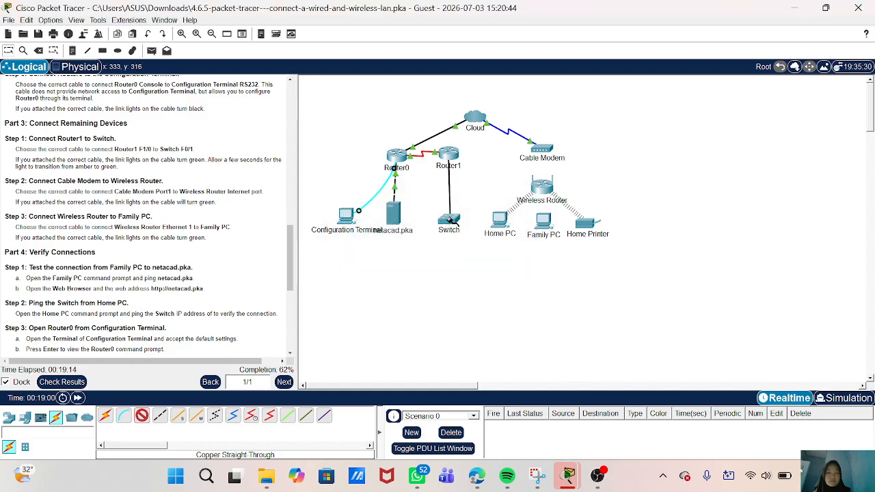
pyautogui.click(451, 224)
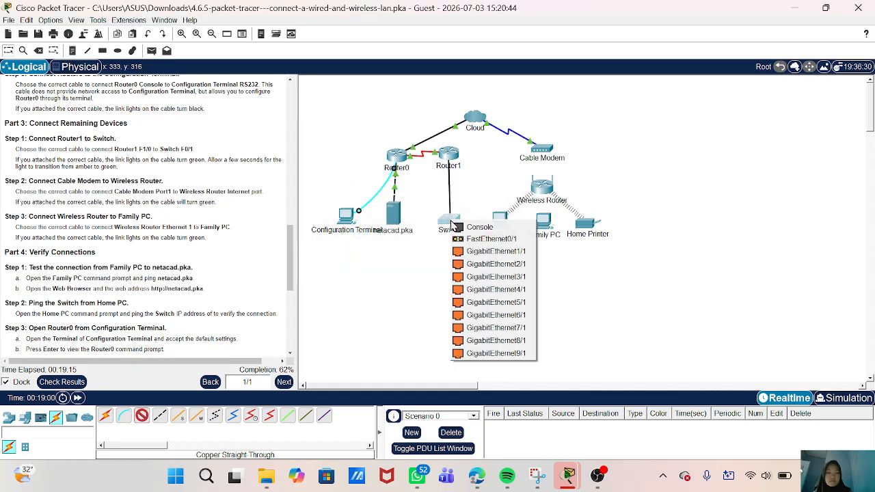
pyautogui.click(467, 251)
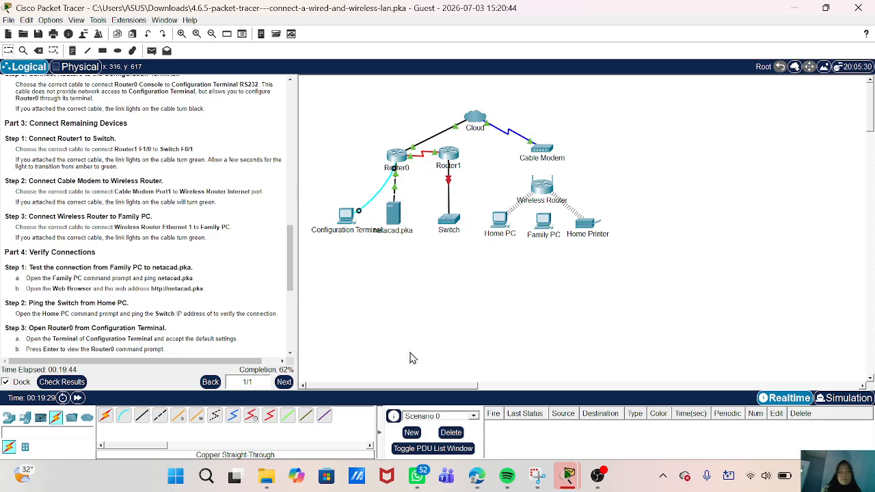
# - Undo the red copper cable between Router1 and the Switch
pyautogui.scroll(-5, 168, 270)
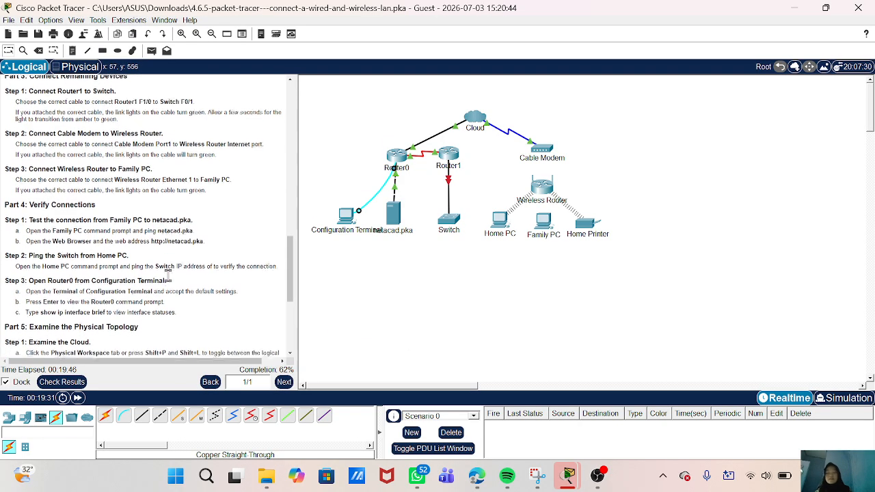
pyautogui.scroll(-1, 168, 273)
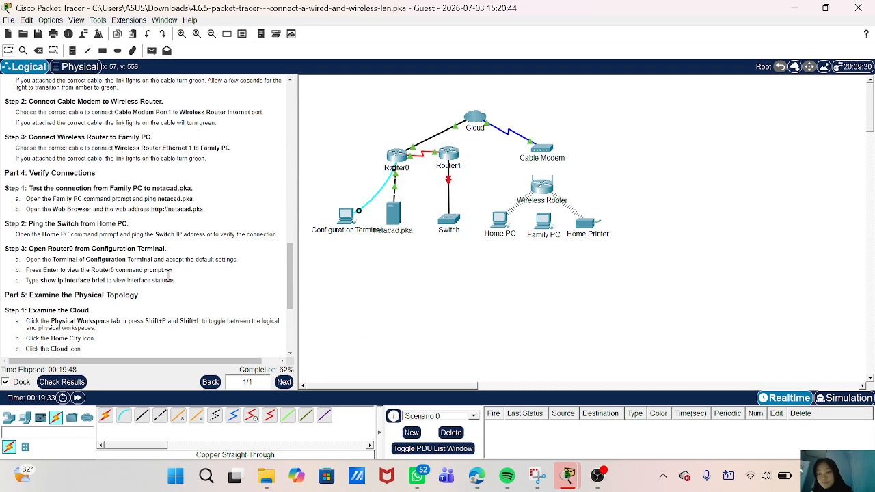
pyautogui.scroll(4, 167, 280)
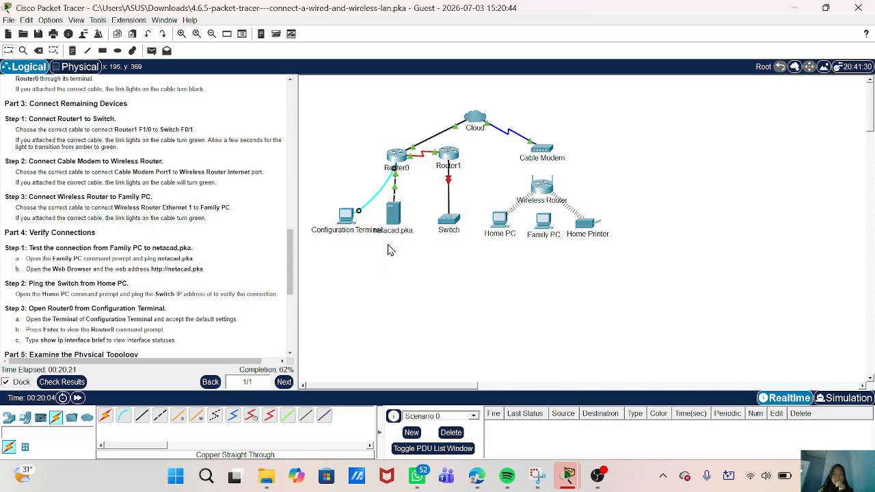
pyautogui.click(148, 34)
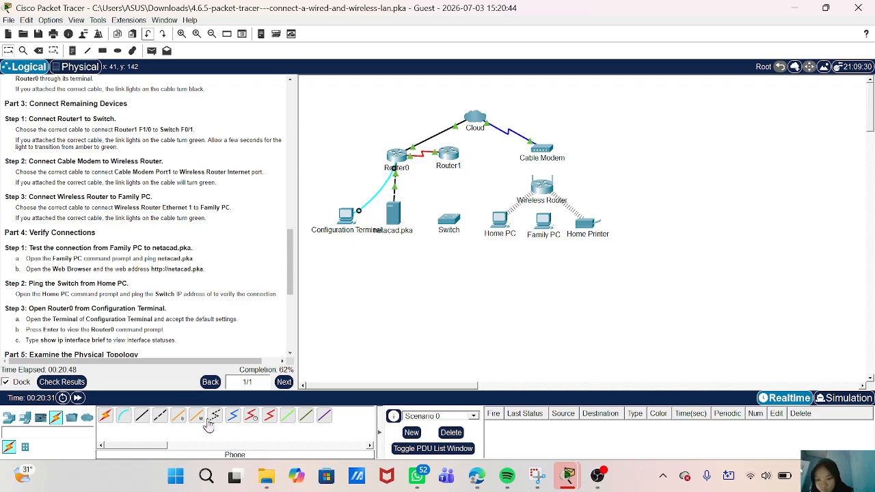
# - Run single-mode fiber from Router1 FastEthernet1/0 to Switch FastEthernet0/1, then remove that cable
pyautogui.click(178, 417)
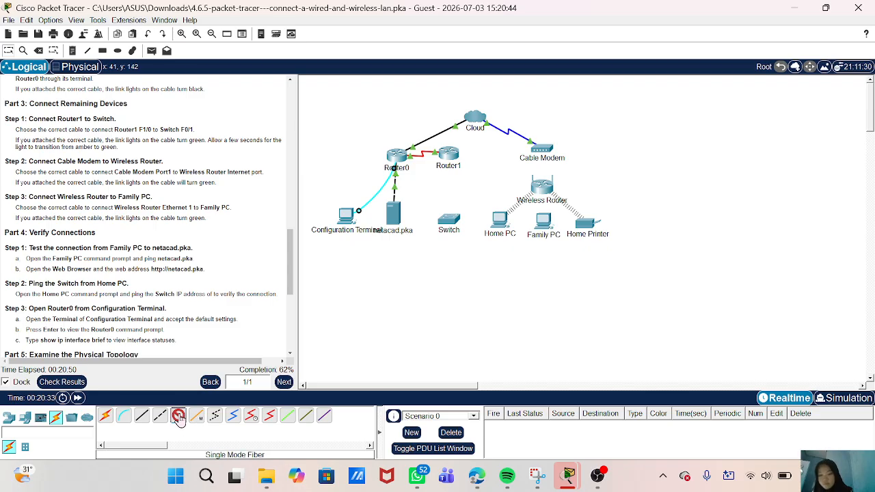
pyautogui.click(451, 156)
pyautogui.click(511, 224)
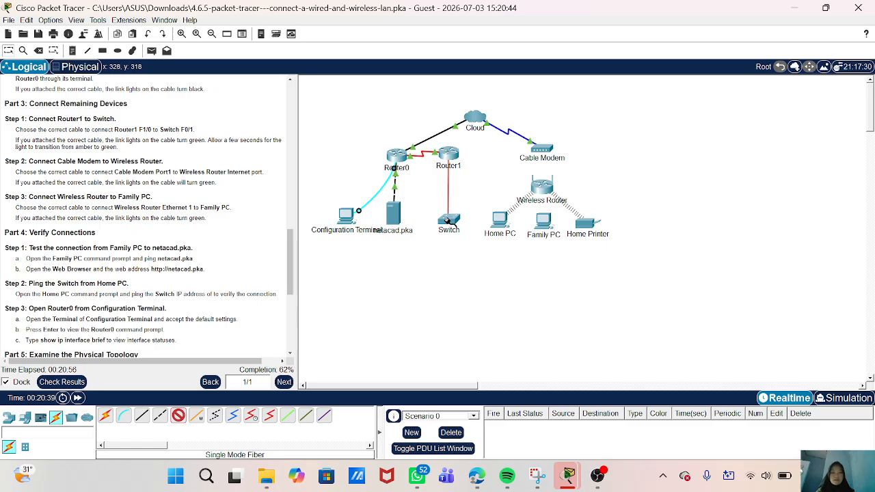
pyautogui.click(449, 220)
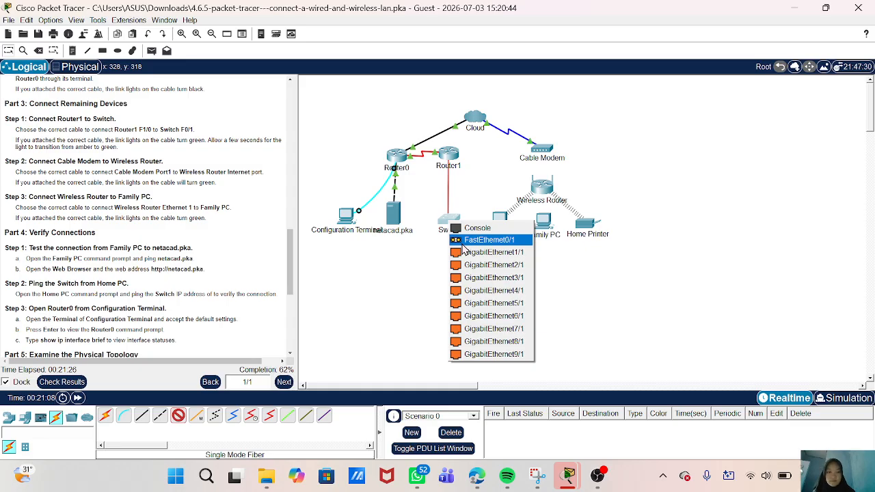
pyautogui.click(478, 241)
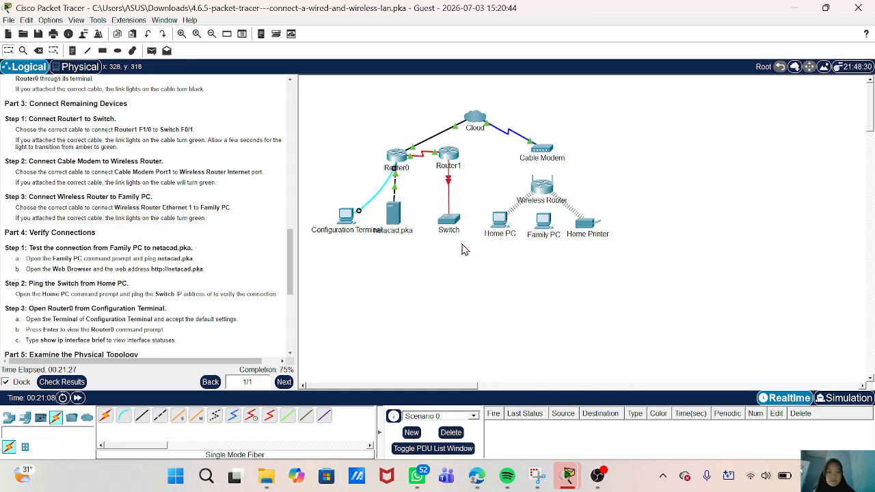
pyautogui.click(448, 183)
# - Delete the link and recable Router1 to Switch FastEthernet0/1 after GigabitEthernet1/1 is rejected
pyautogui.press('Delete')
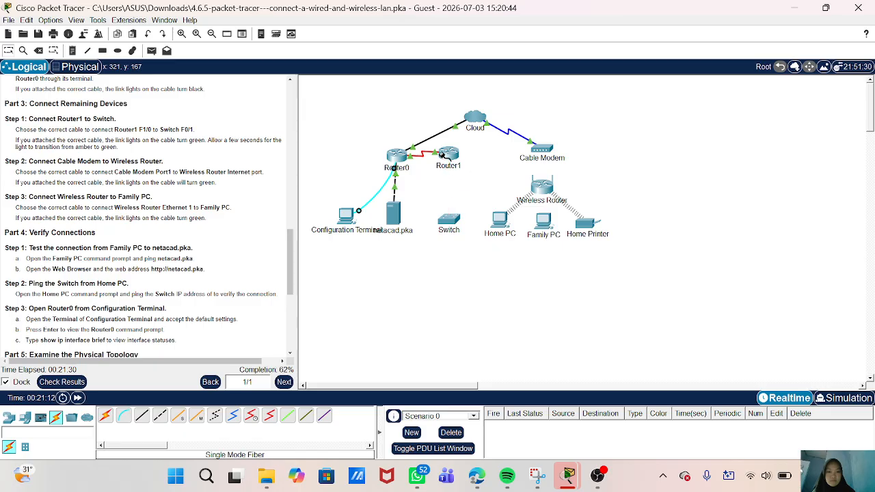
pyautogui.click(445, 156)
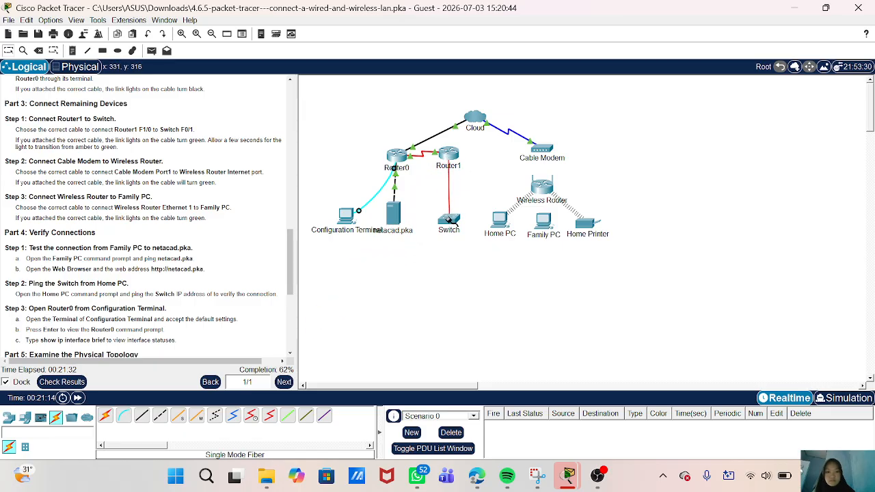
pyautogui.click(449, 219)
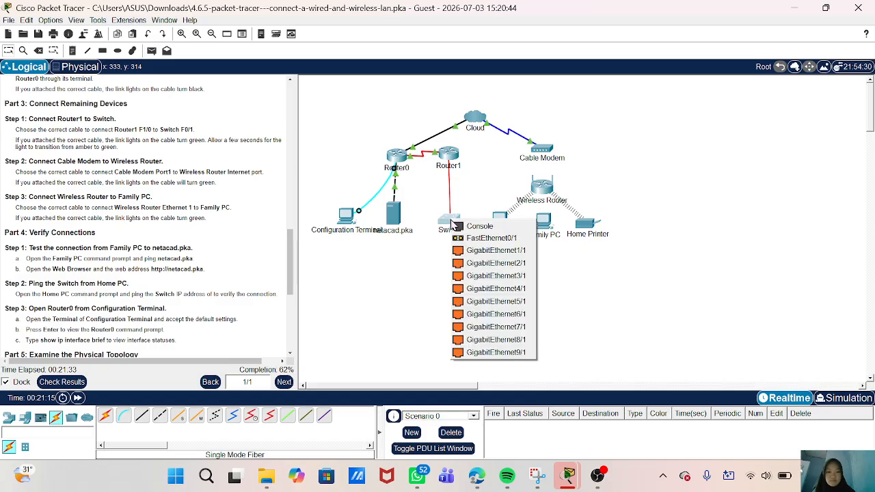
pyautogui.click(471, 251)
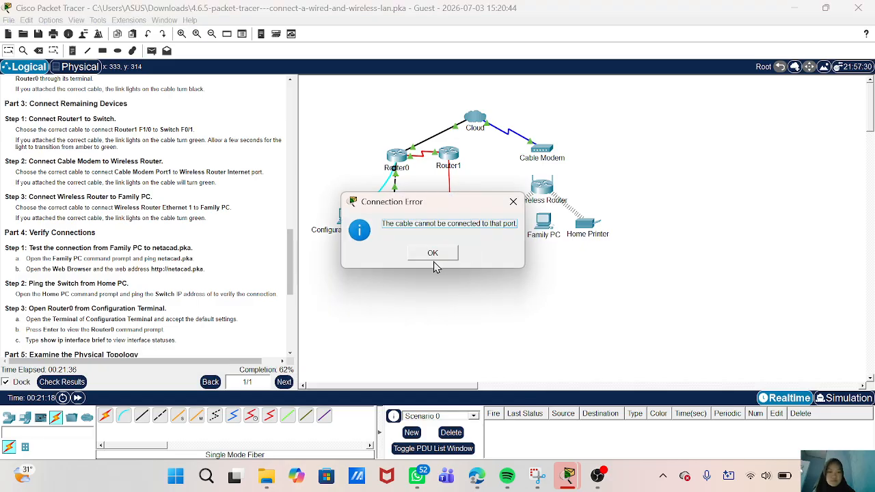
pyautogui.click(433, 253)
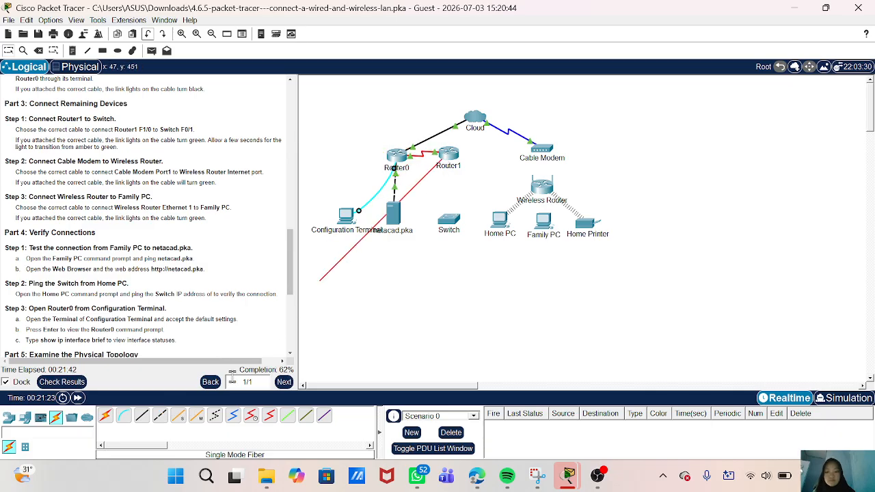
pyautogui.click(445, 224)
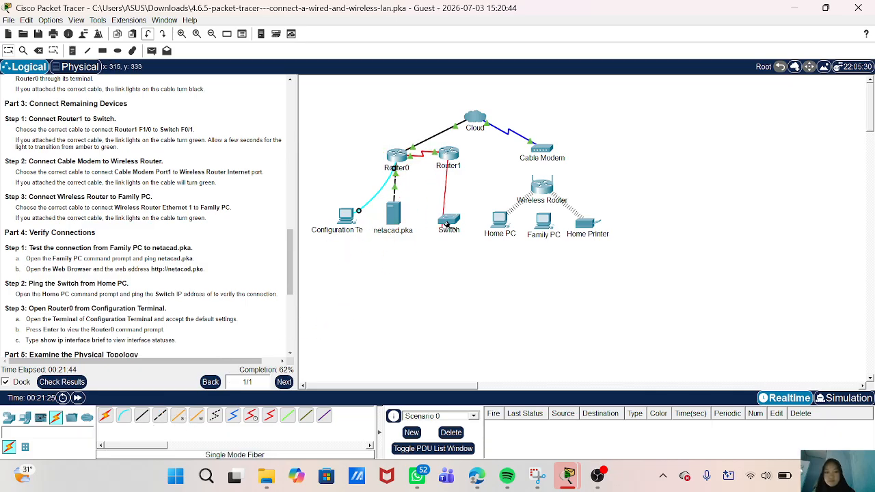
pyautogui.click(449, 218)
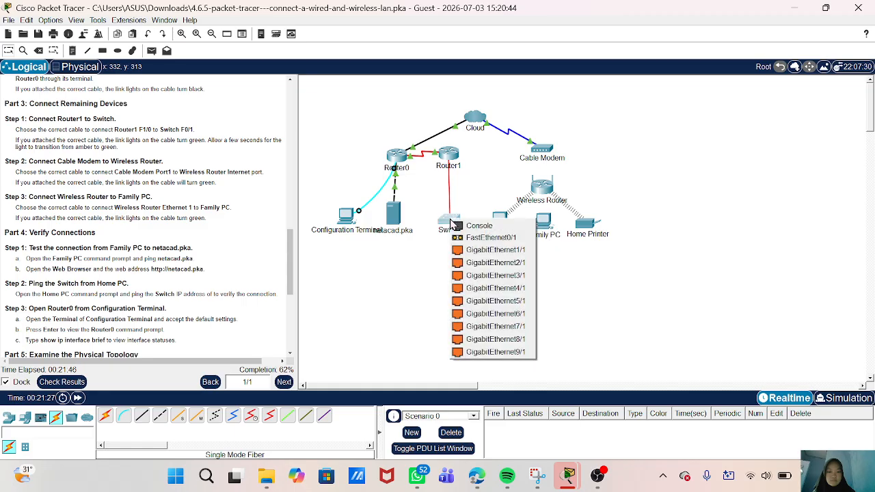
pyautogui.click(457, 238)
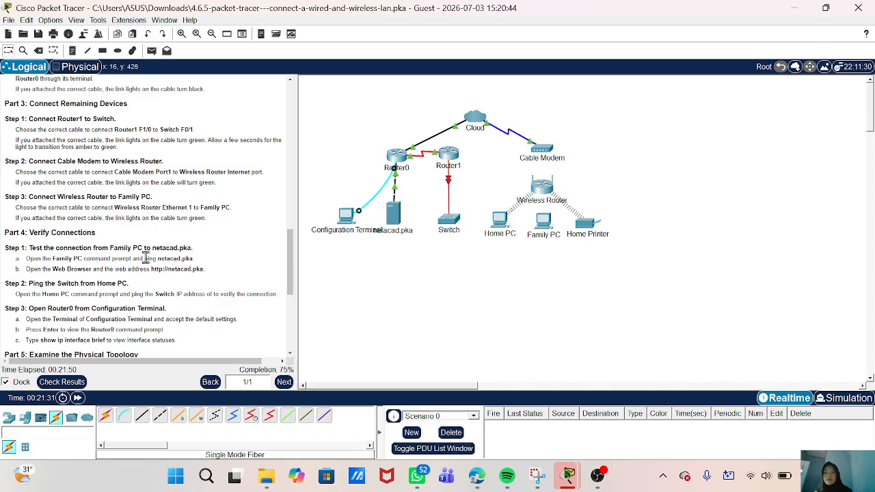
pyautogui.scroll(-1, 144, 263)
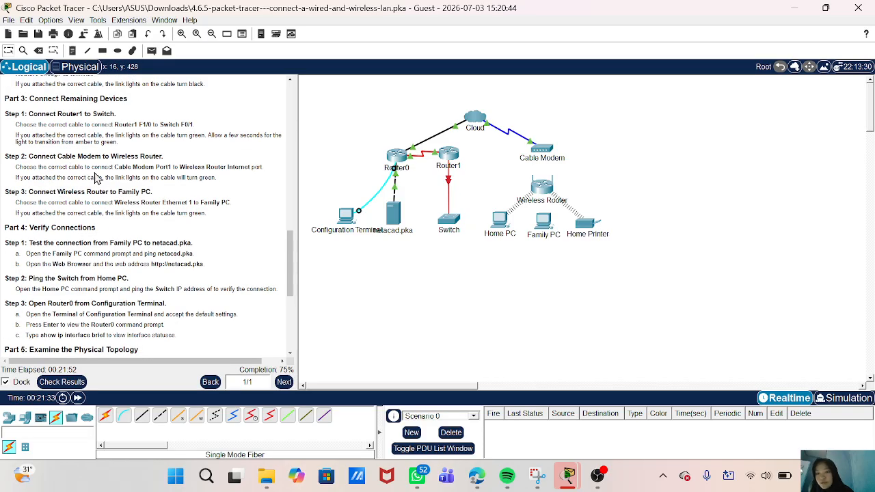
pyautogui.scroll(-1, 149, 167)
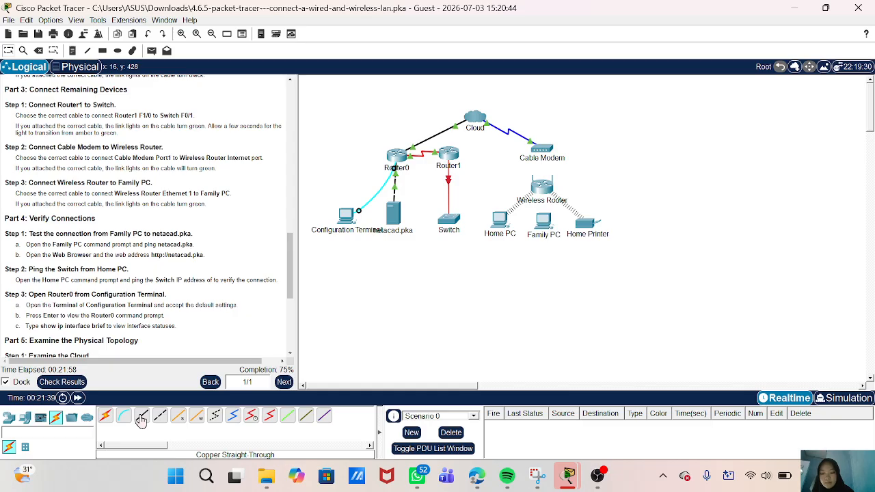
# - Connect Cable Modem Port 1 to the Wireless Router's Internet port with copper straight-through
pyautogui.click(142, 419)
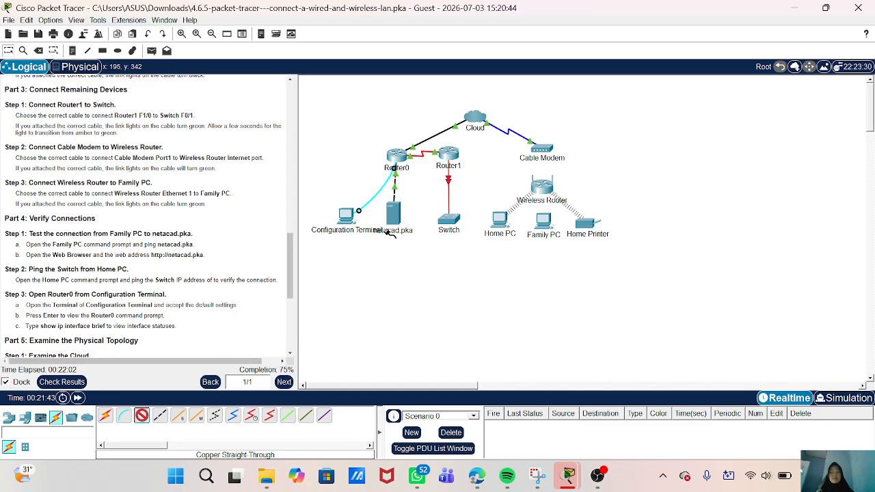
pyautogui.click(547, 150)
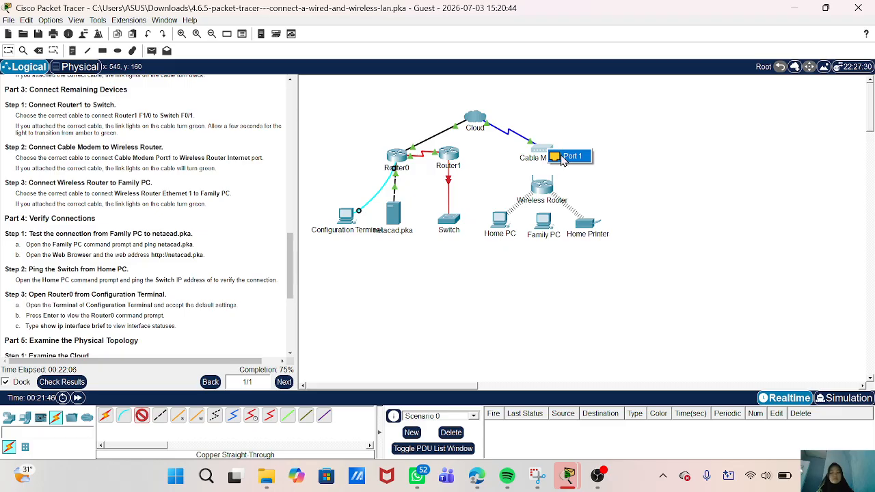
pyautogui.click(562, 159)
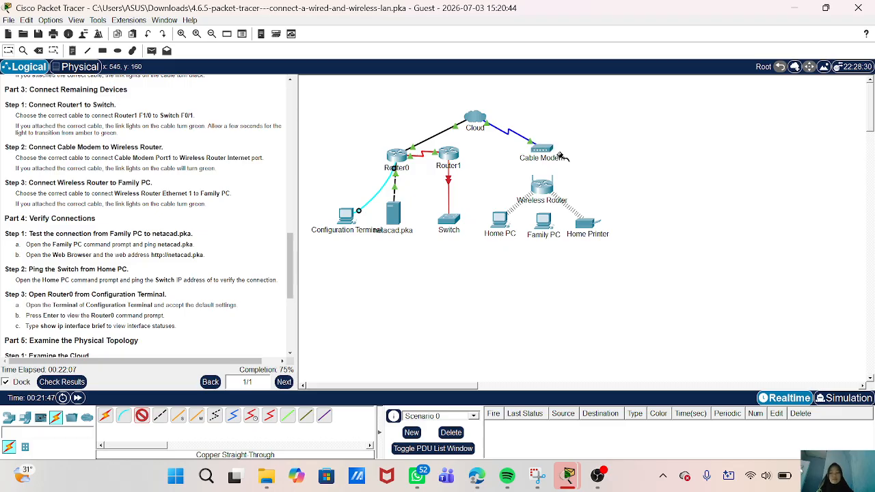
pyautogui.click(544, 190)
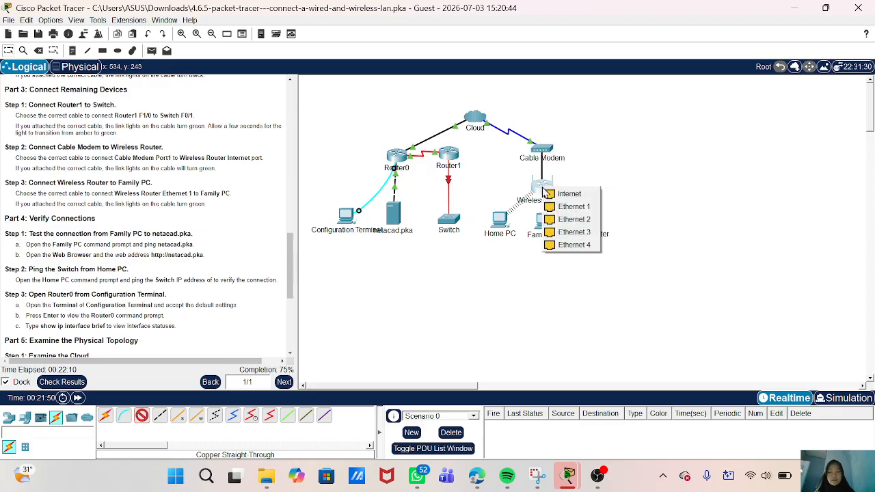
pyautogui.click(551, 194)
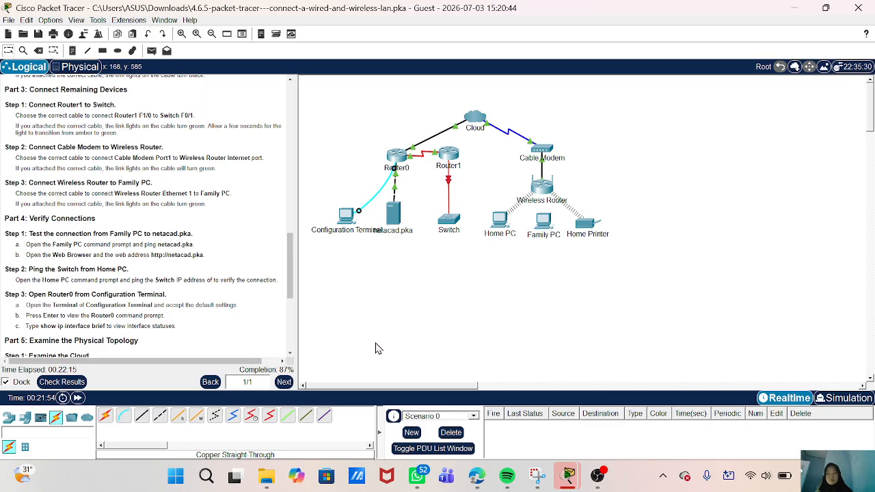
pyautogui.scroll(-1, 209, 322)
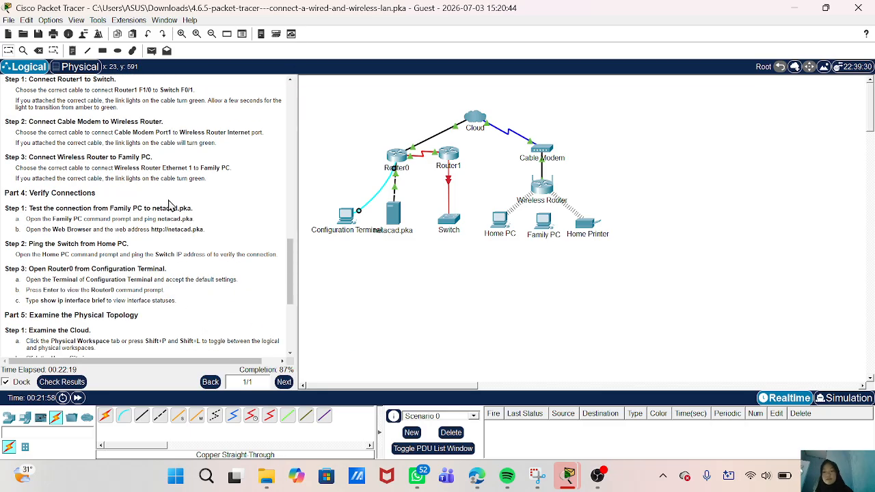
# - Connect Wireless Router Ethernet 1 to Family PC's FastEthernet0 with copper straight-through
pyautogui.click(139, 418)
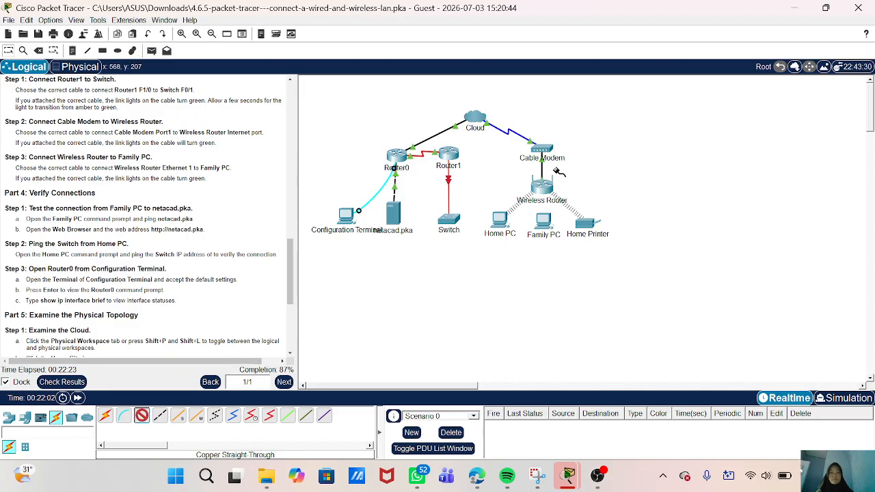
pyautogui.click(543, 193)
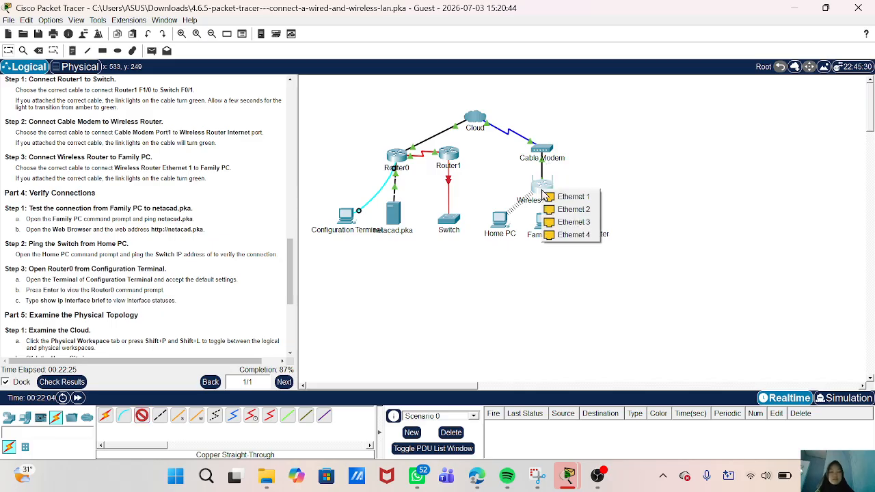
pyautogui.click(546, 197)
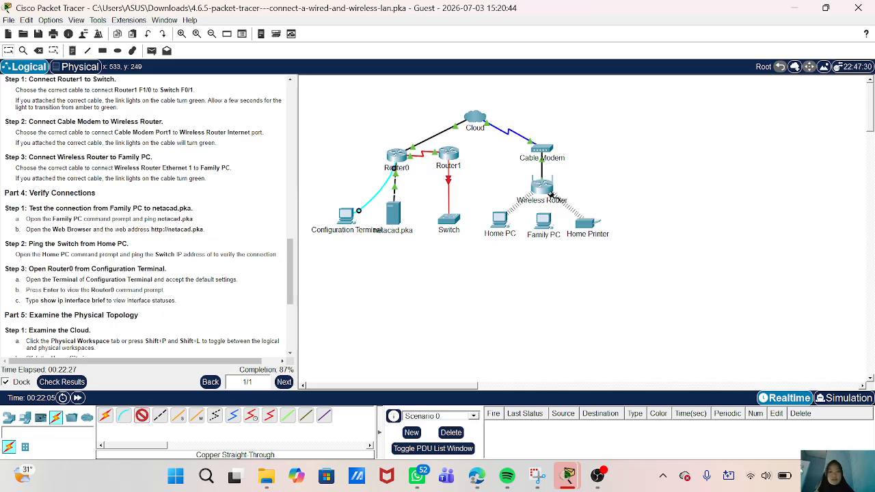
pyautogui.click(544, 225)
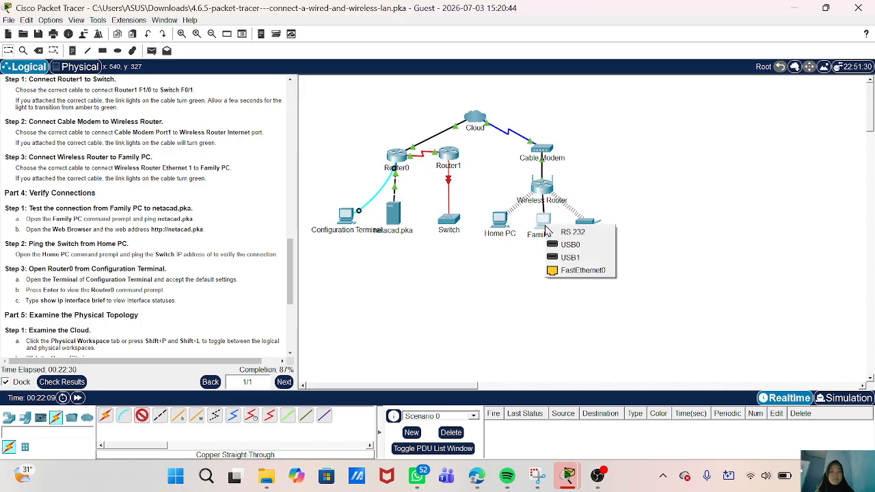
pyautogui.click(569, 271)
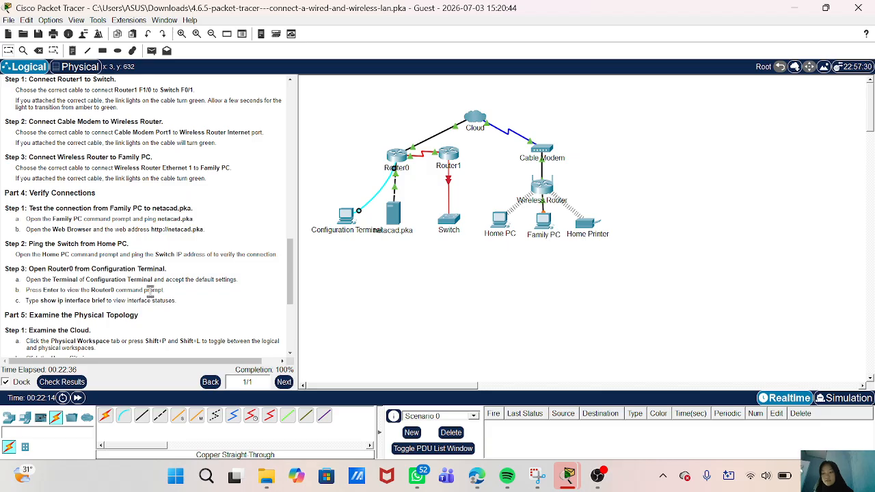
pyautogui.scroll(-2, 150, 291)
# - Ping 10.0.0.254 from Family PC's command prompt, getting 2 of 4 replies, then close the window
pyautogui.scroll(-1, 135, 270)
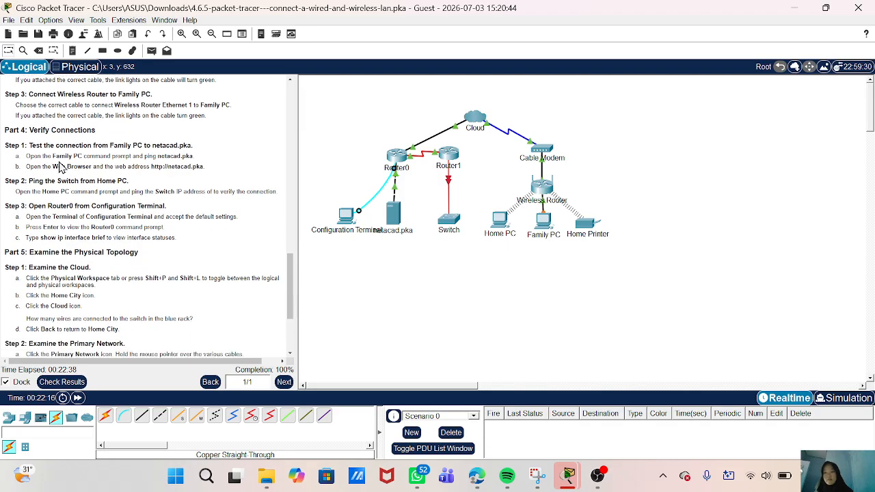
pyautogui.scroll(-1, 107, 176)
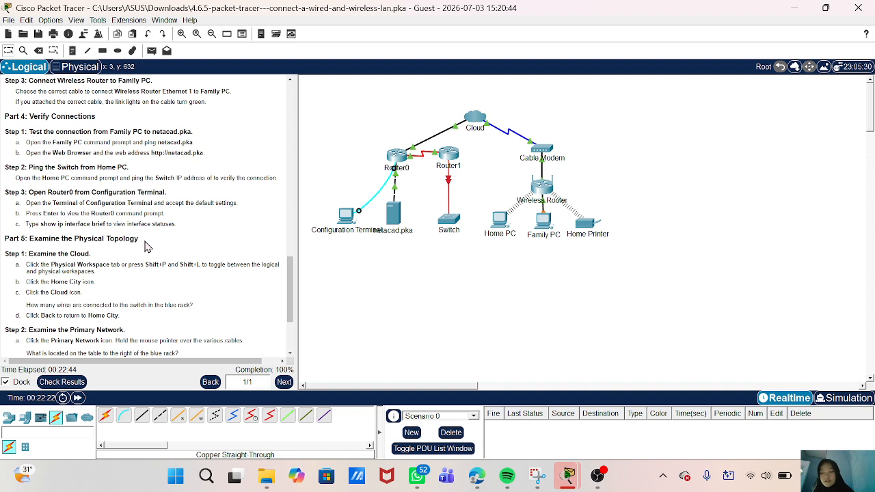
pyautogui.click(546, 227)
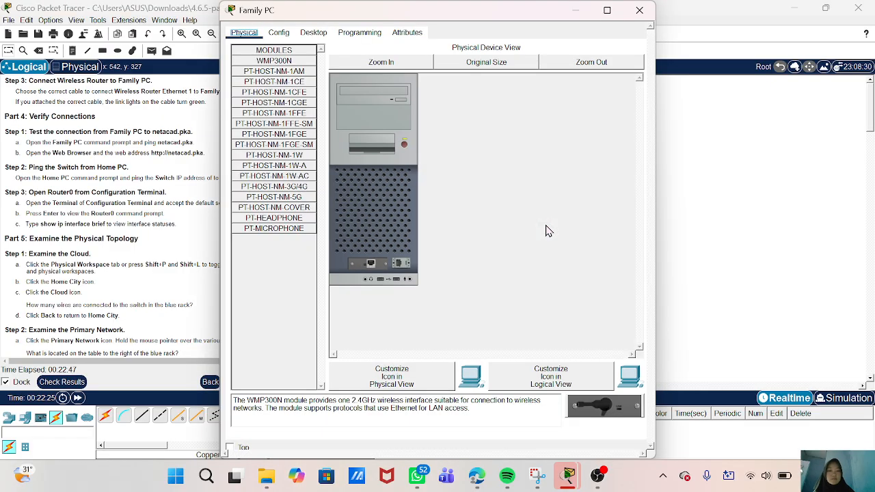
pyautogui.click(316, 33)
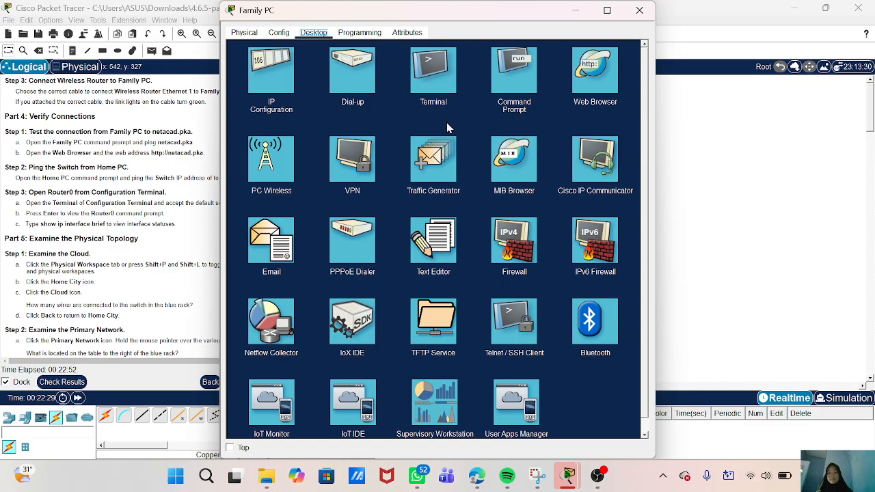
pyautogui.click(512, 75)
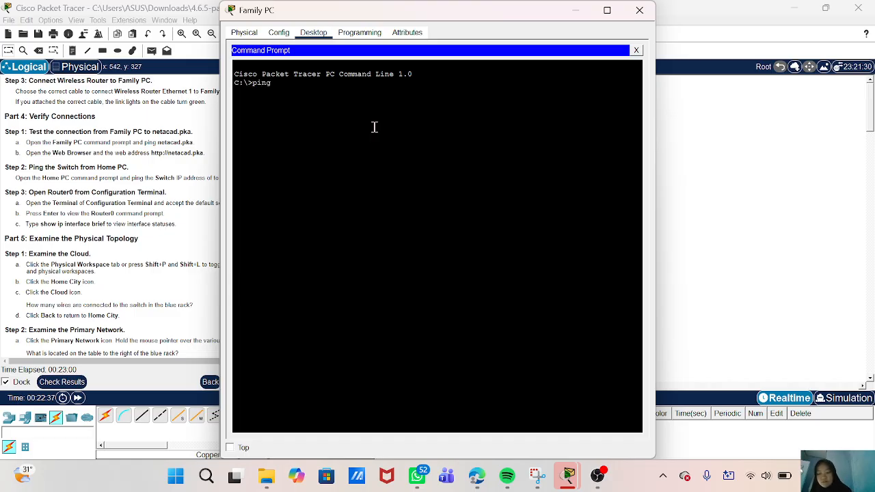
pyautogui.write('10.0.0')
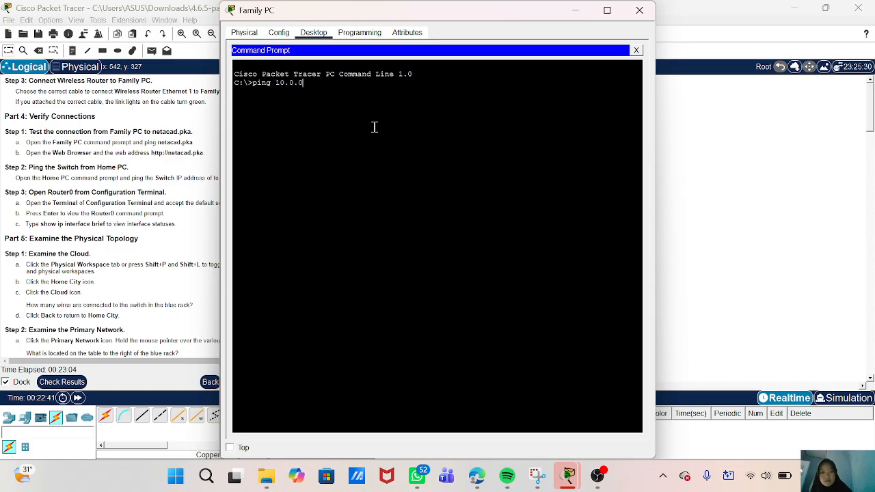
pyautogui.write('.254')
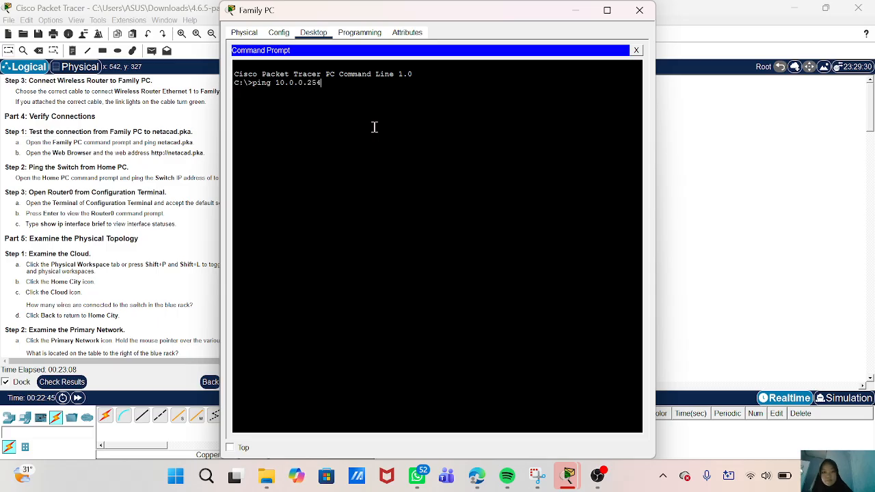
pyautogui.press('Return')
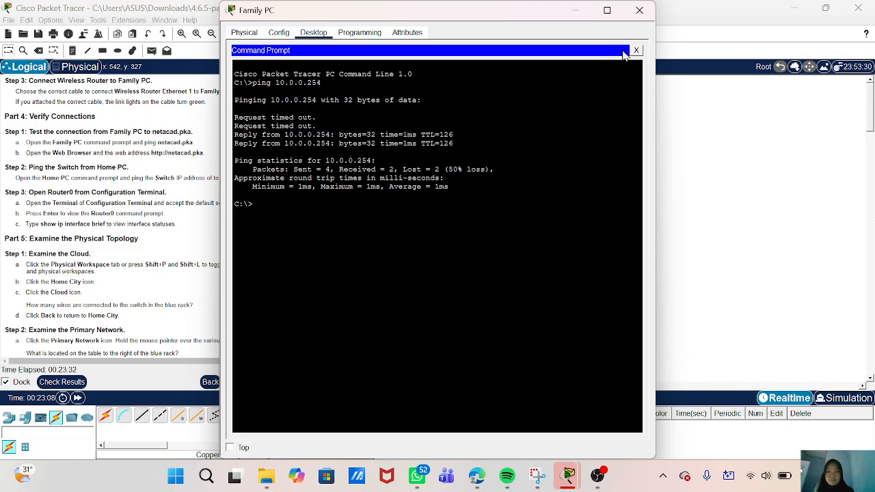
pyautogui.click(639, 11)
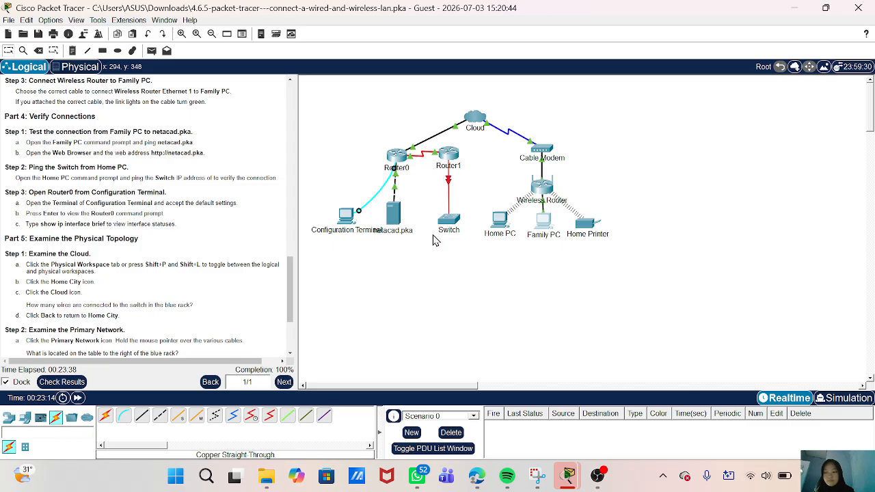
pyautogui.click(538, 223)
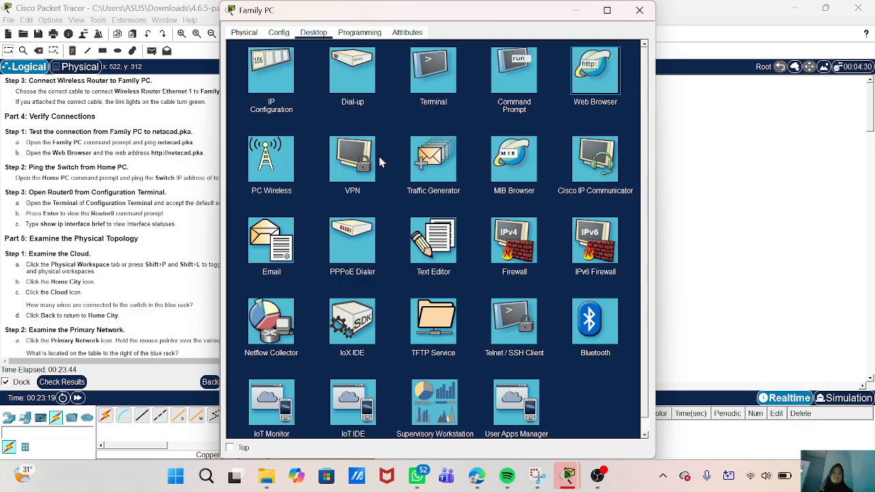
pyautogui.click(591, 96)
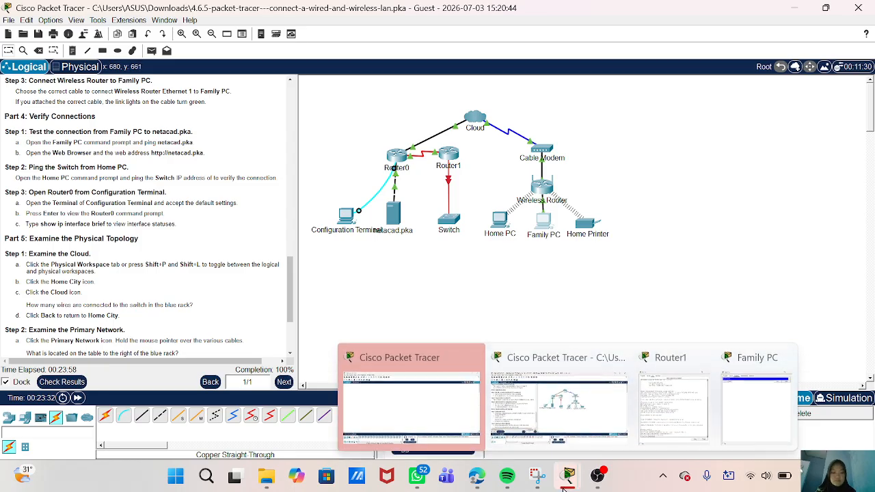
pyautogui.moveTo(567, 482)
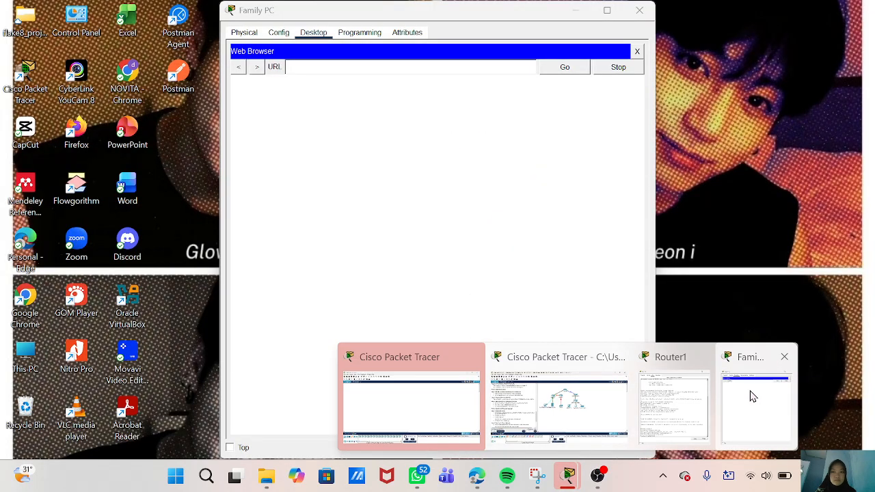
pyautogui.click(751, 395)
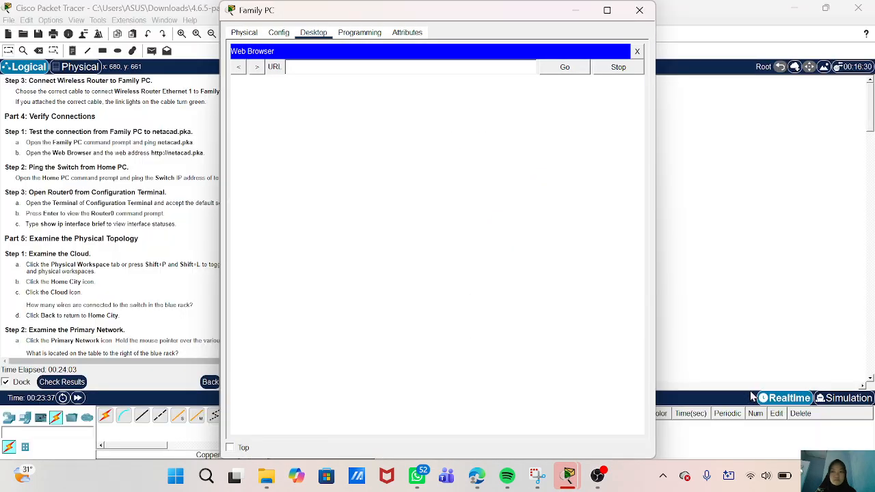
pyautogui.click(395, 71)
pyautogui.write('http')
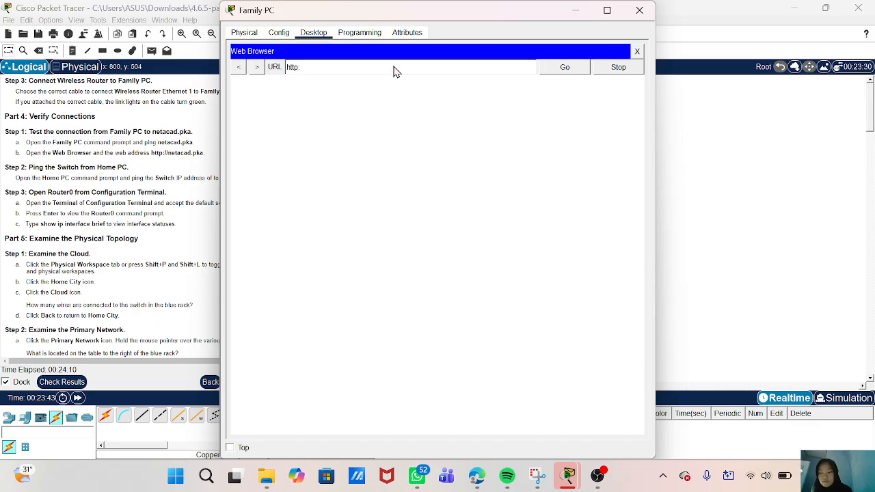
pyautogui.write('://netacad')
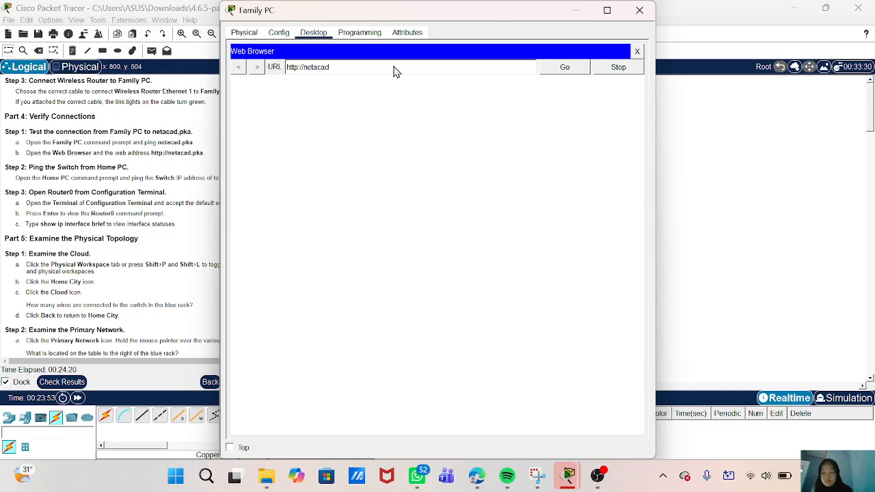
pyautogui.write('ka')
pyautogui.click(570, 71)
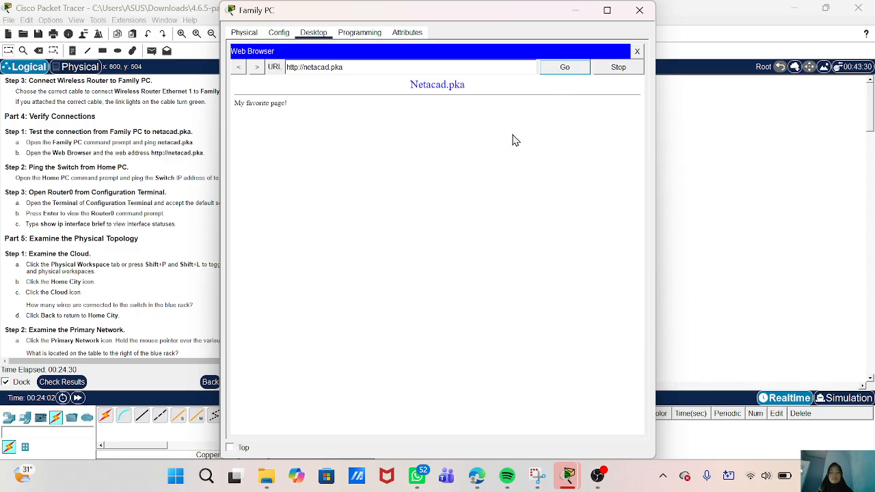
pyautogui.click(575, 12)
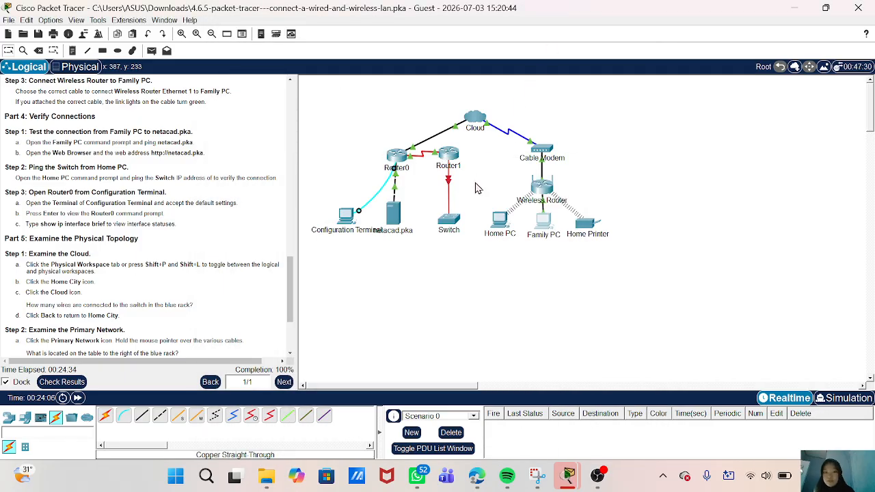
# - Reopen Family PC, close its web browser, and return to the command prompt with earlier ping results
pyautogui.scroll(-1, 193, 231)
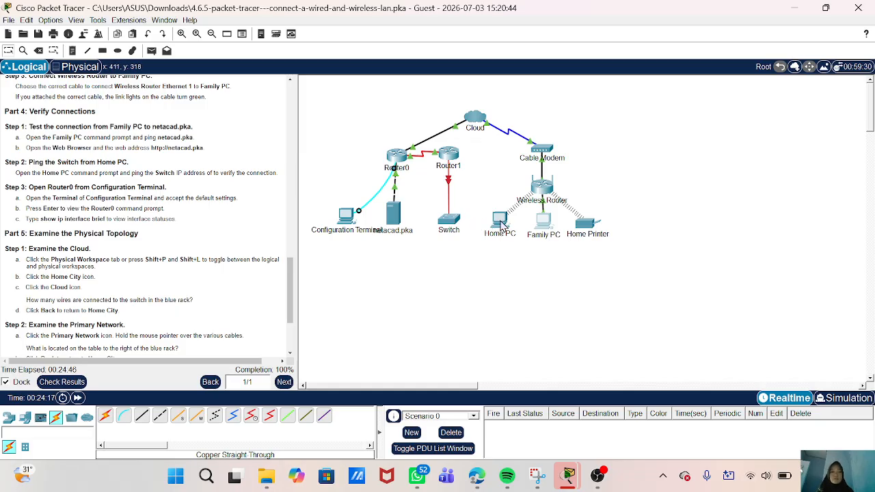
pyautogui.click(544, 227)
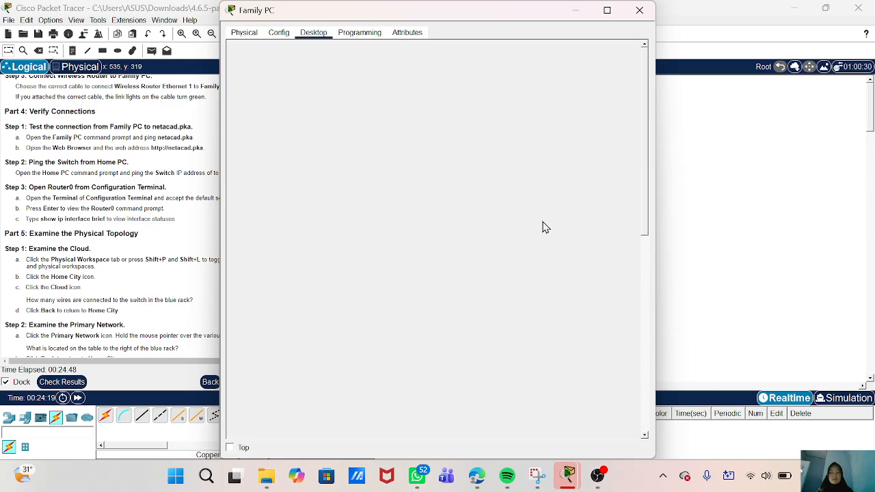
pyautogui.click(574, 11)
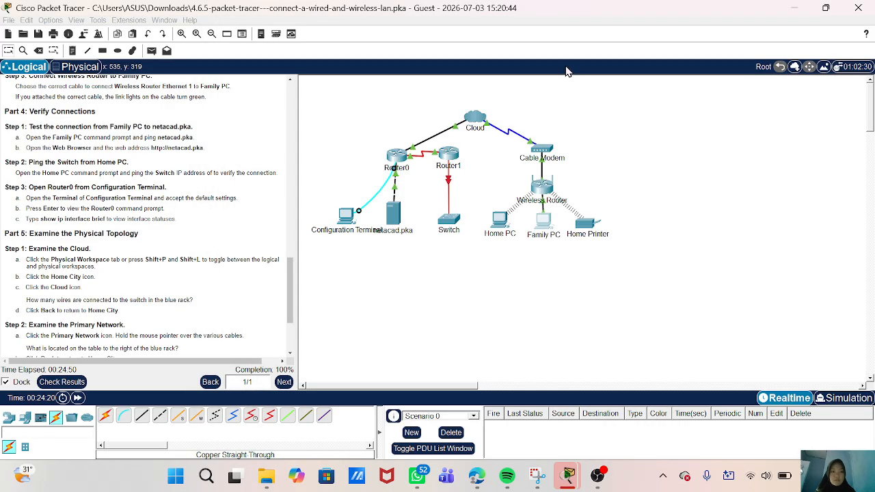
pyautogui.click(544, 227)
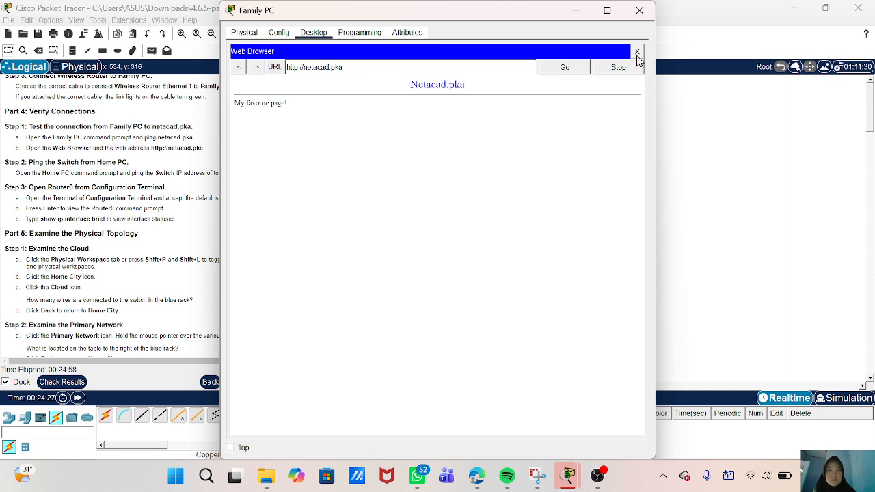
pyautogui.moveTo(561, 478)
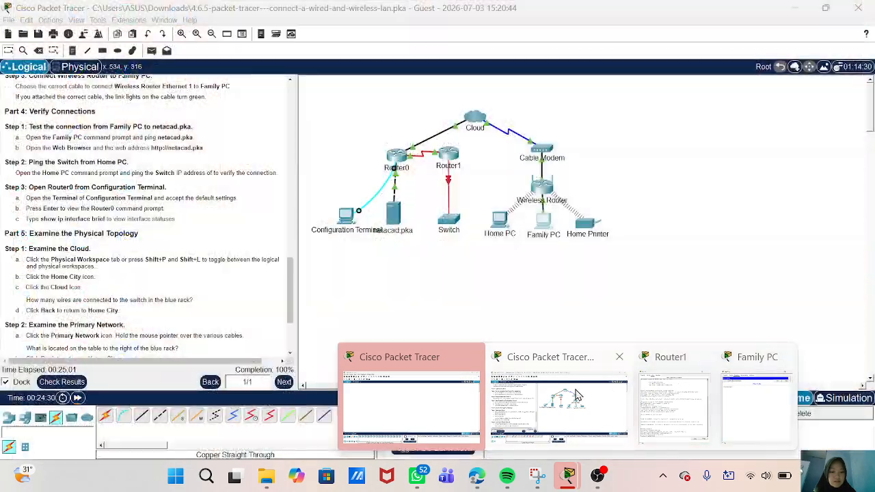
pyautogui.moveTo(673, 400)
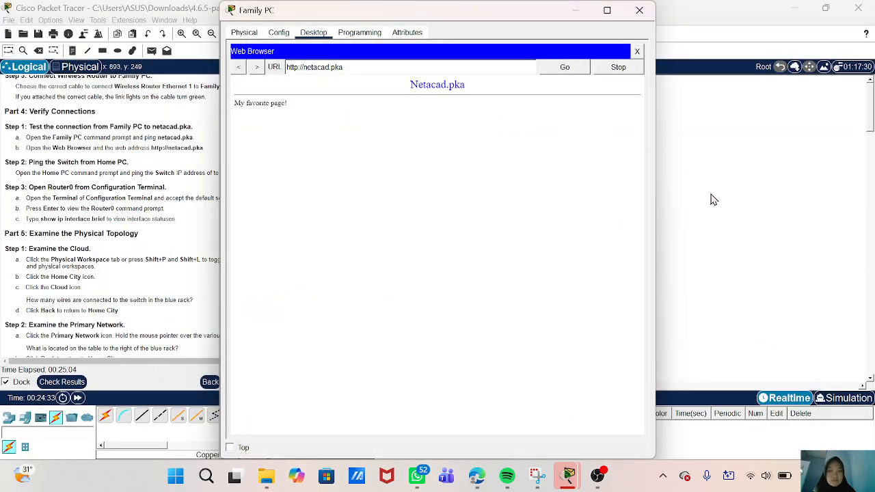
pyautogui.click(712, 198)
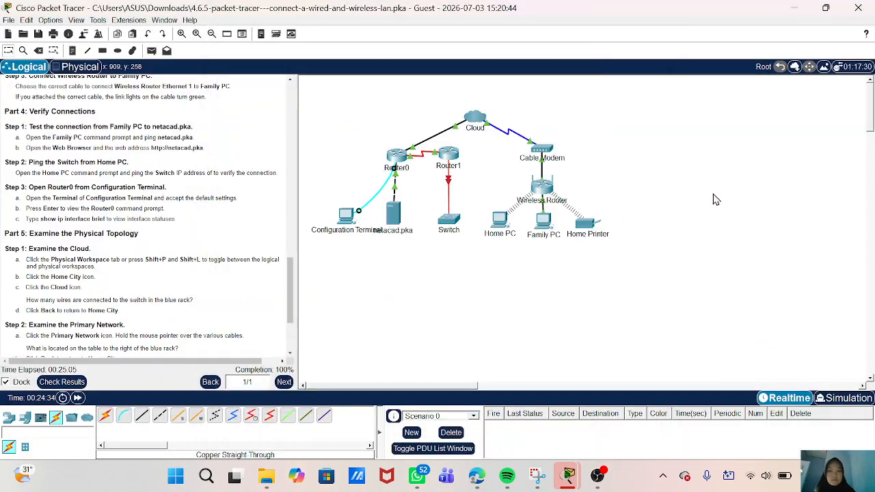
pyautogui.click(547, 222)
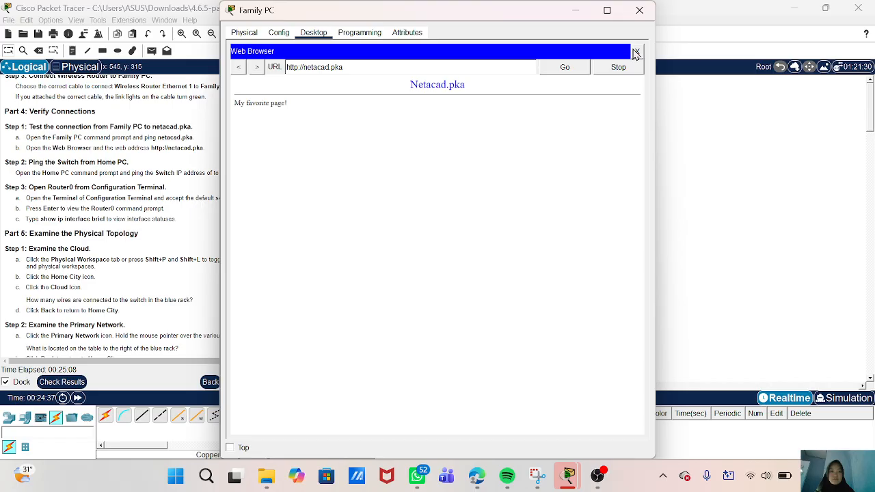
pyautogui.click(636, 54)
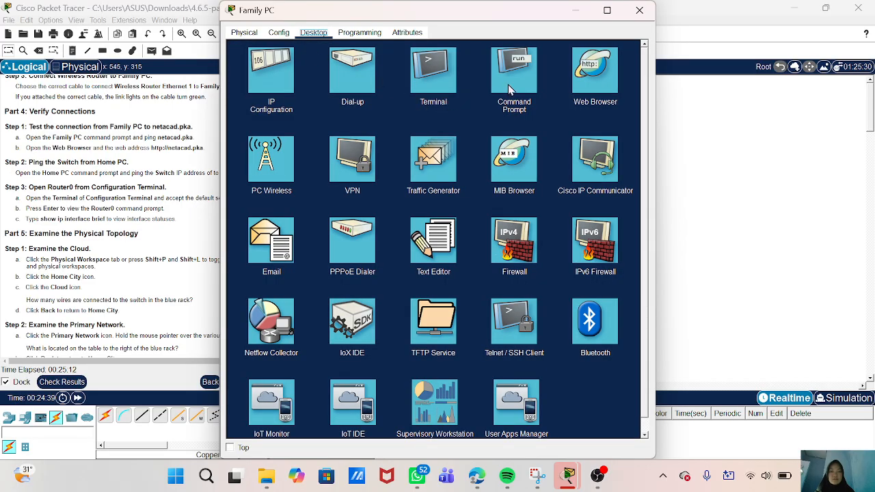
pyautogui.click(509, 89)
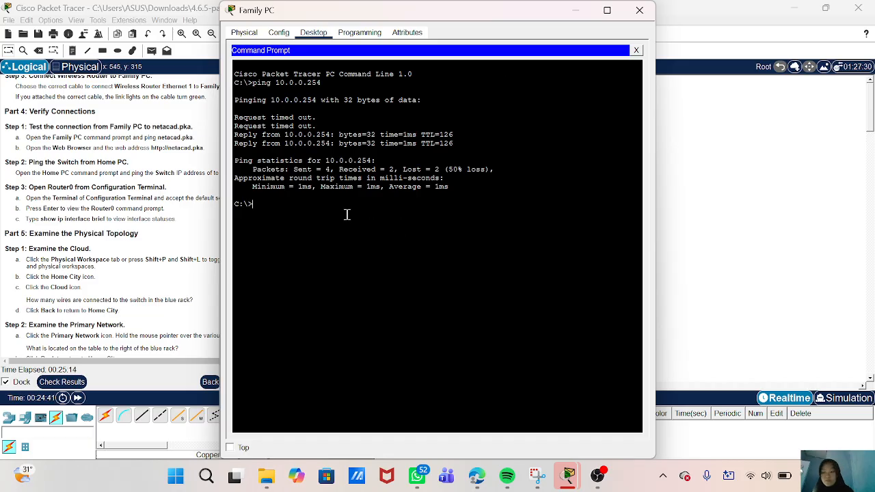
# - Ping 172.16.0.2 from Family PC, which times out with 100% loss, then close the window
pyautogui.write('ping 1')
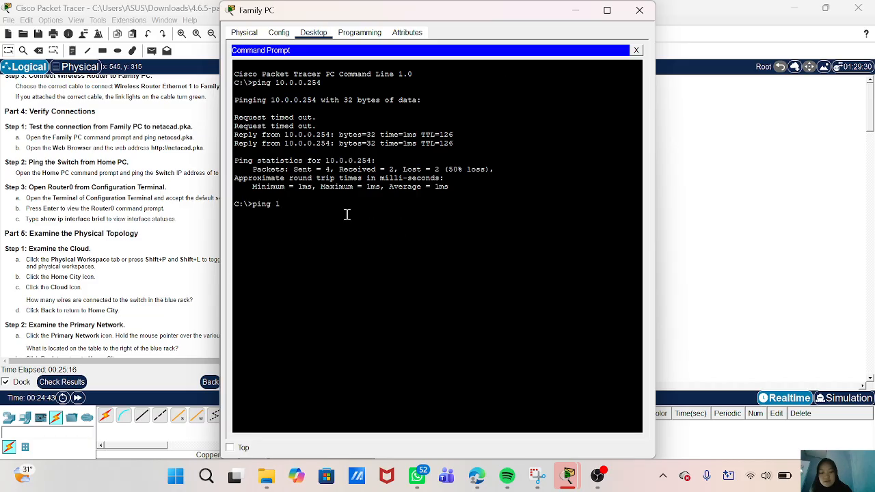
pyautogui.write('72.')
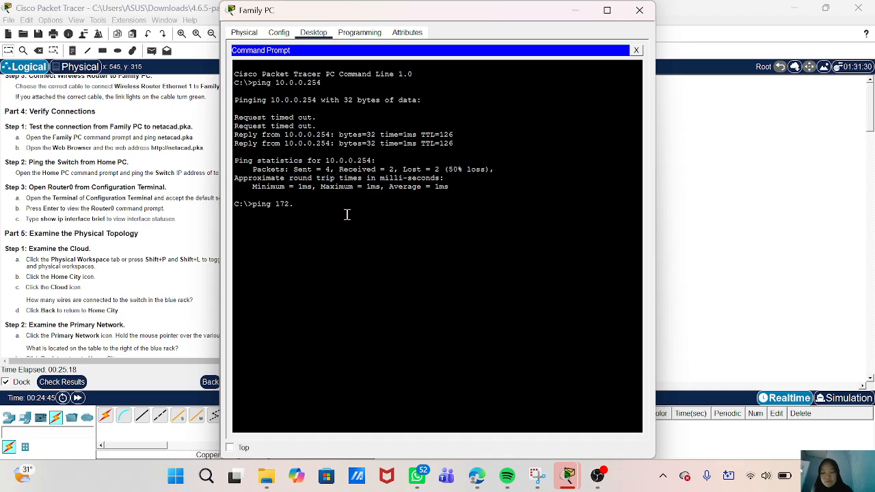
pyautogui.write('16.0.2')
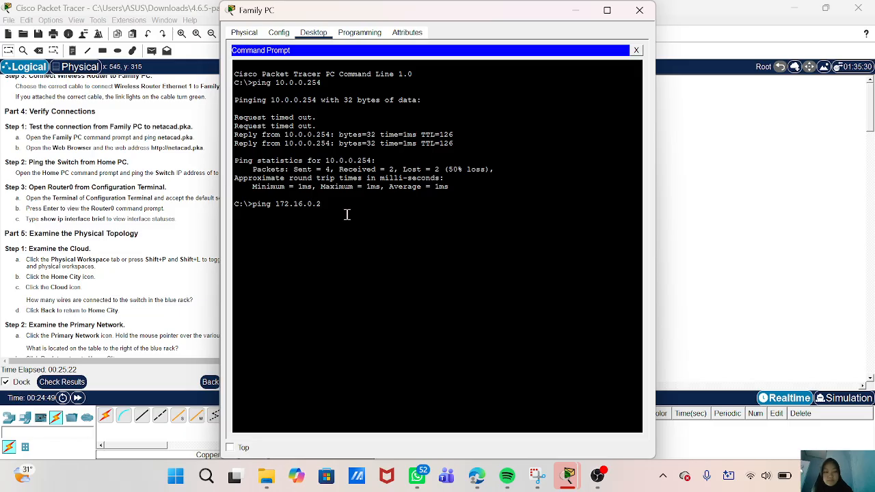
pyautogui.press('Return')
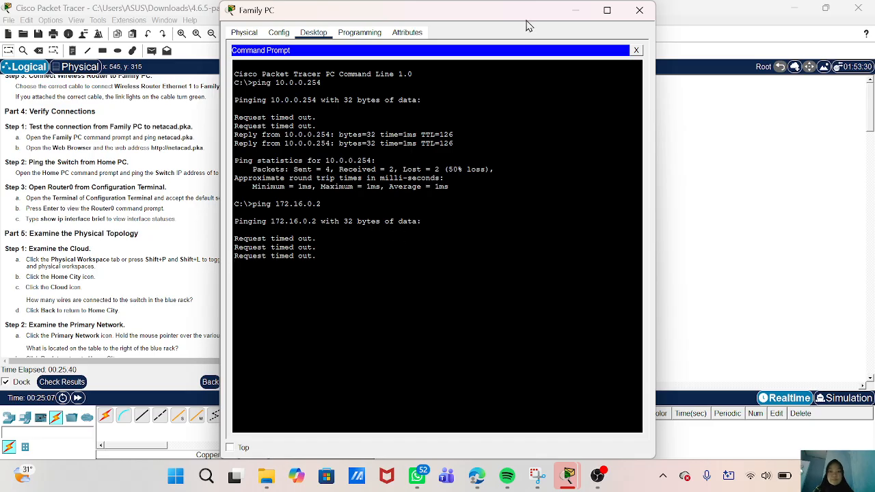
pyautogui.moveTo(479, 19); pyautogui.dragTo(500, 45)
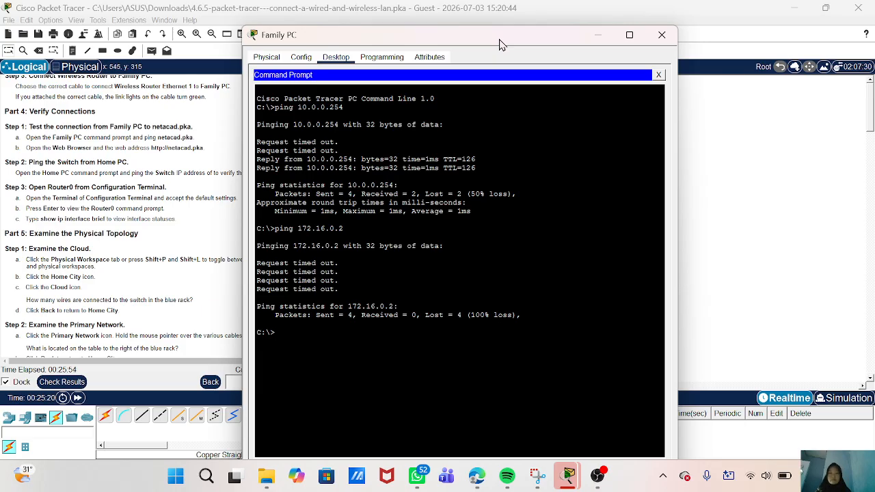
pyautogui.click(662, 34)
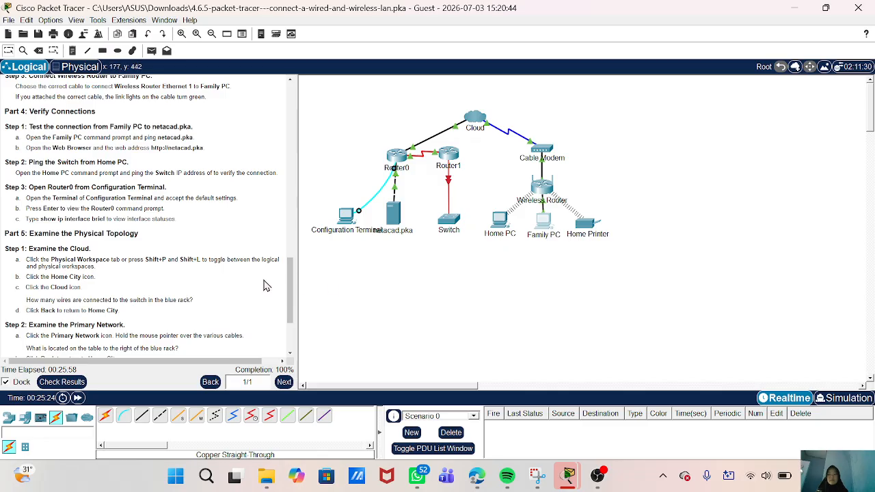
# - Reopen Family PC briefly and close it to return to the logical topology view
pyautogui.scroll(-1, 134, 242)
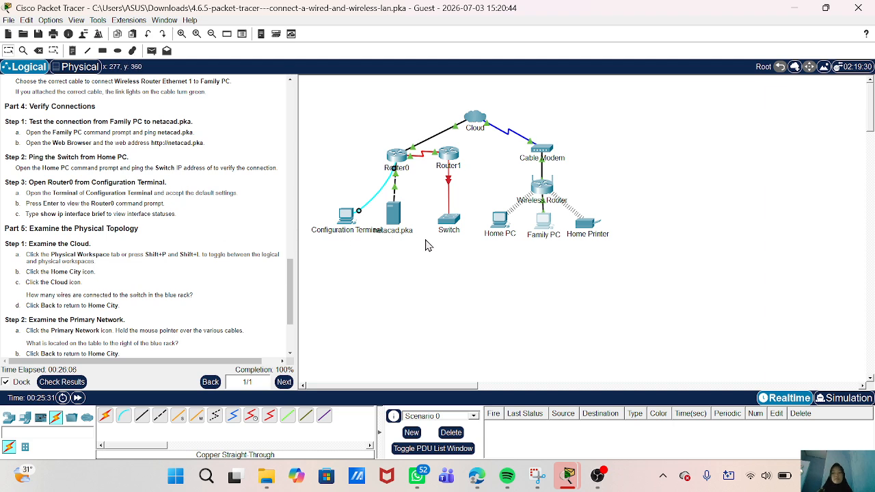
pyautogui.click(544, 223)
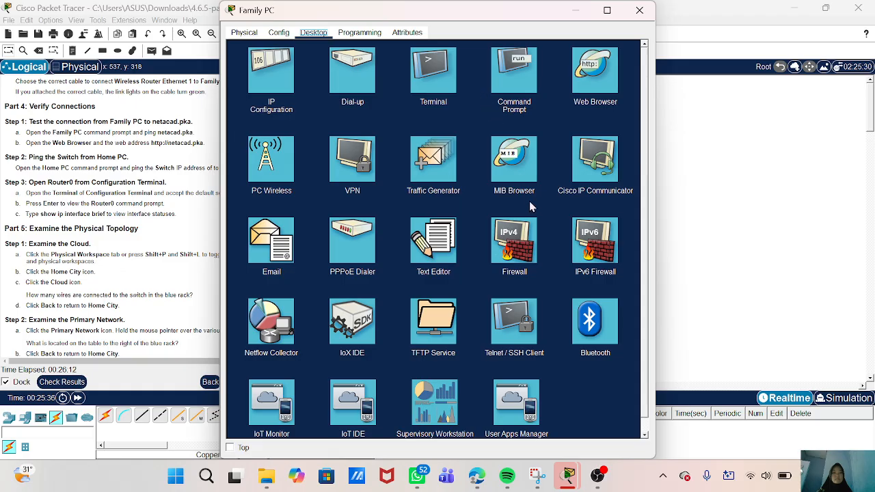
pyautogui.scroll(-1, 525, 235)
pyautogui.scroll(1, 525, 235)
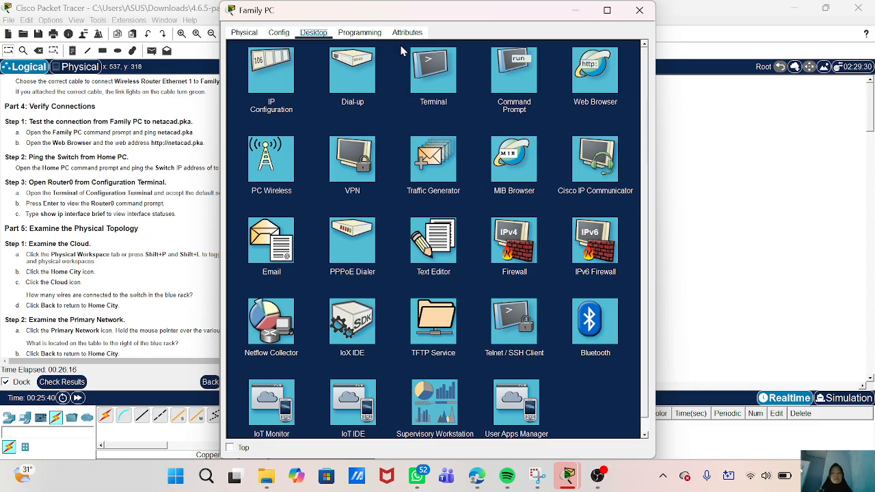
pyautogui.click(639, 11)
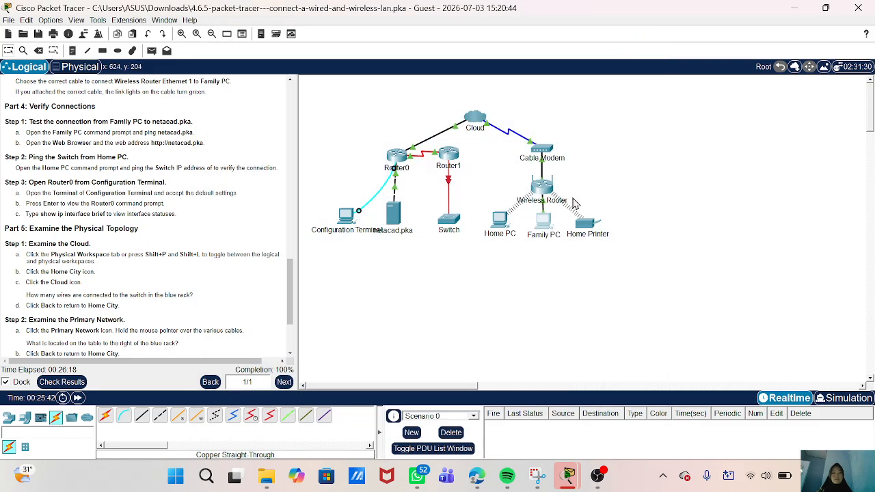
# - Connect the Configuration Terminal's terminal to Router0 with default settings and reach the Router0> prompt
pyautogui.click(346, 218)
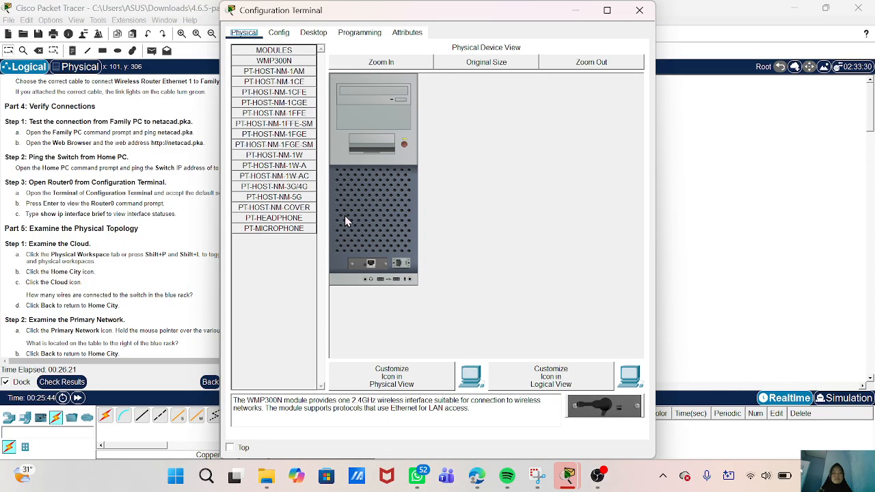
pyautogui.click(315, 34)
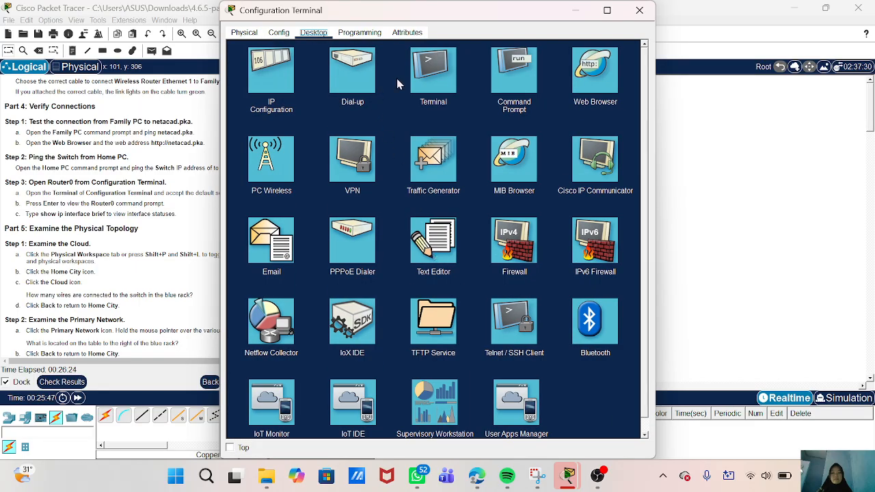
pyautogui.click(436, 77)
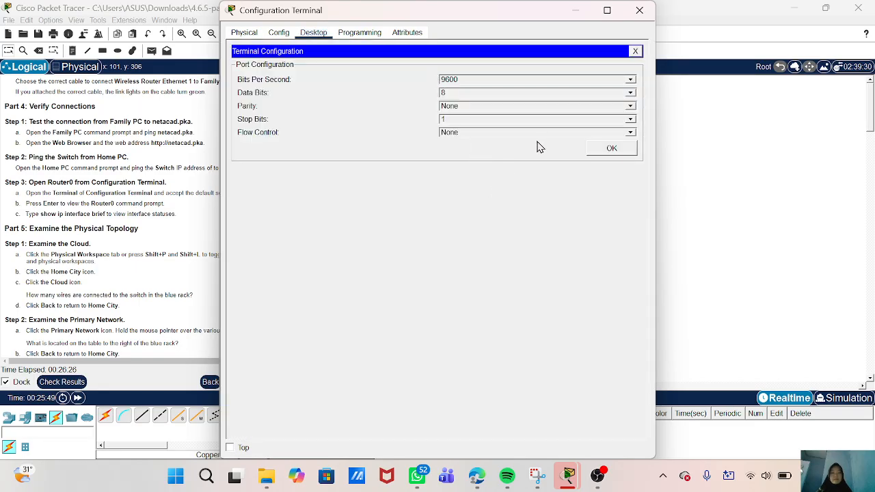
pyautogui.click(612, 150)
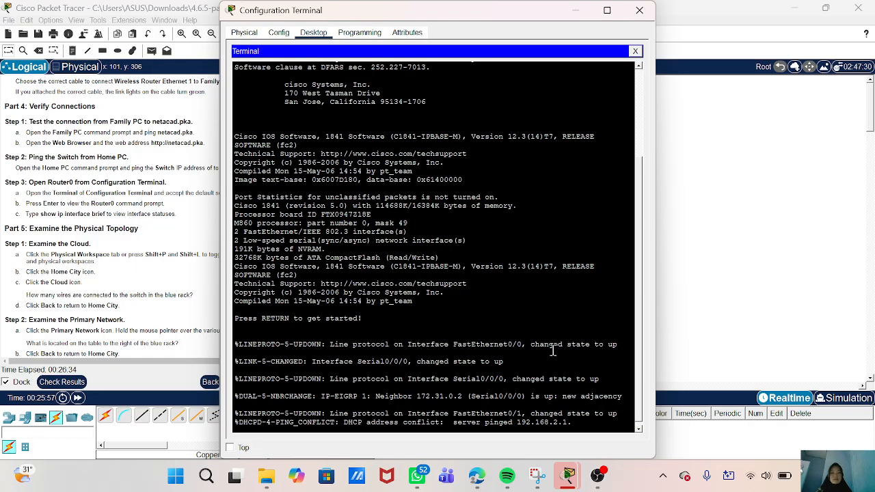
pyautogui.press('Return')
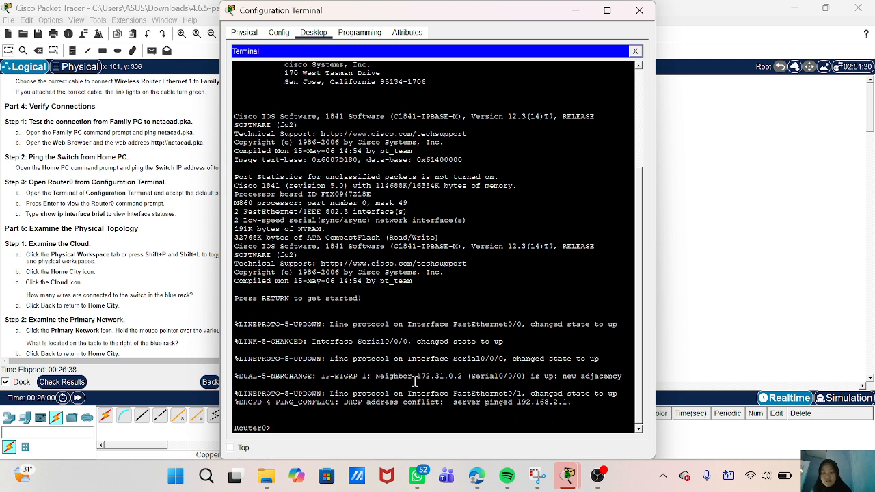
# - Run 'show ip interface brief' on Router0
pyautogui.write('show ')
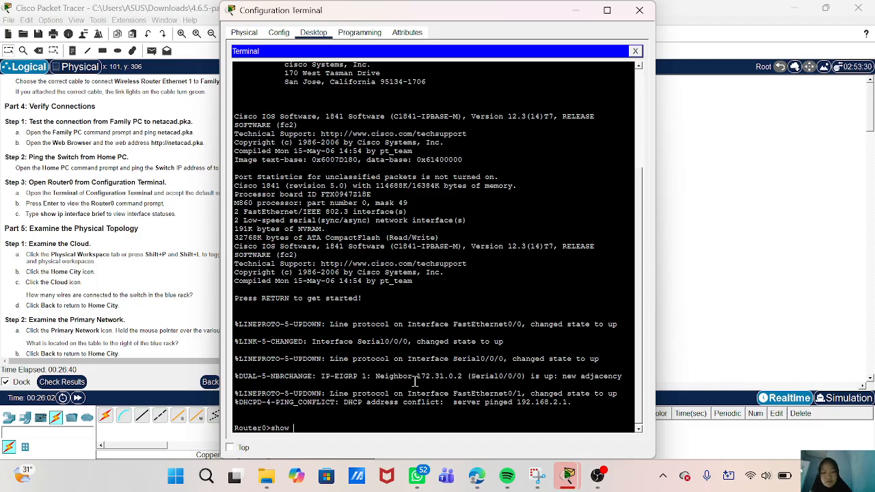
pyautogui.write('iop')
pyautogui.press('BackSpace')
pyautogui.write('p')
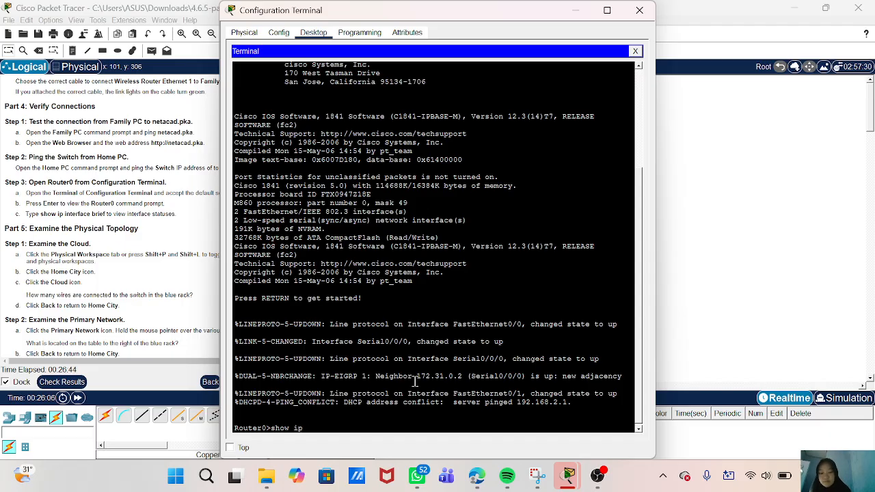
pyautogui.write(' interfa')
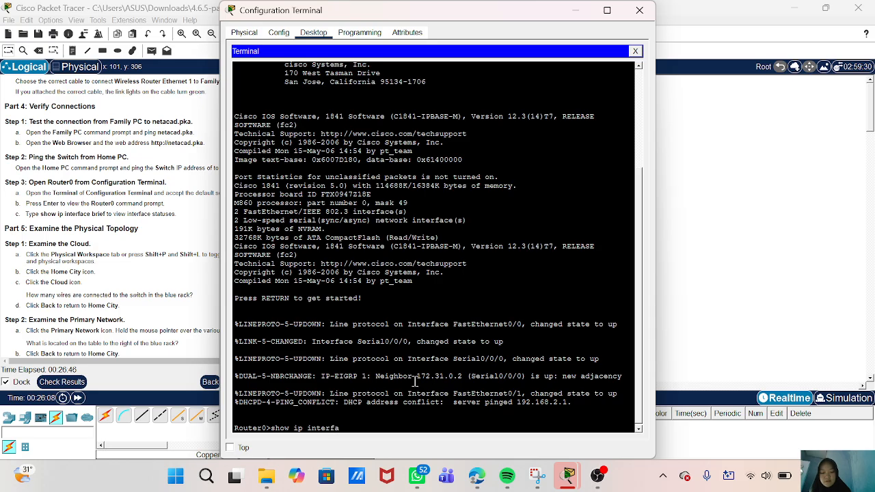
pyautogui.write('ce brief')
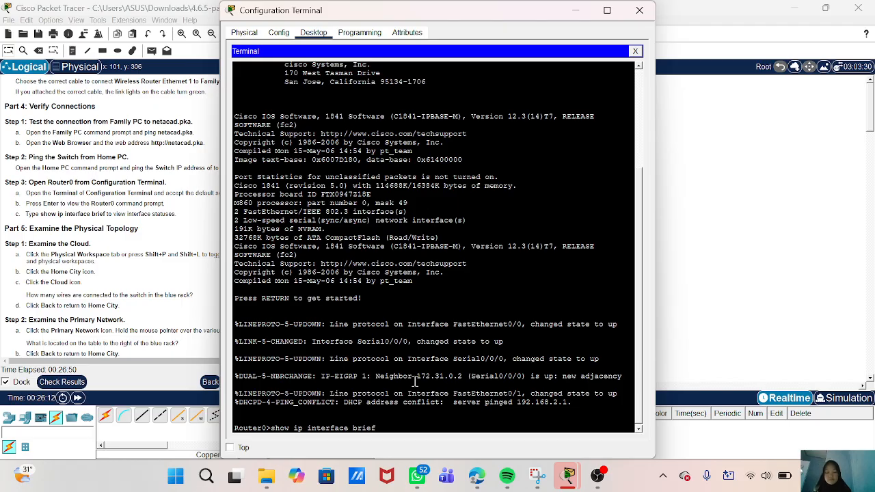
pyautogui.press('Return')
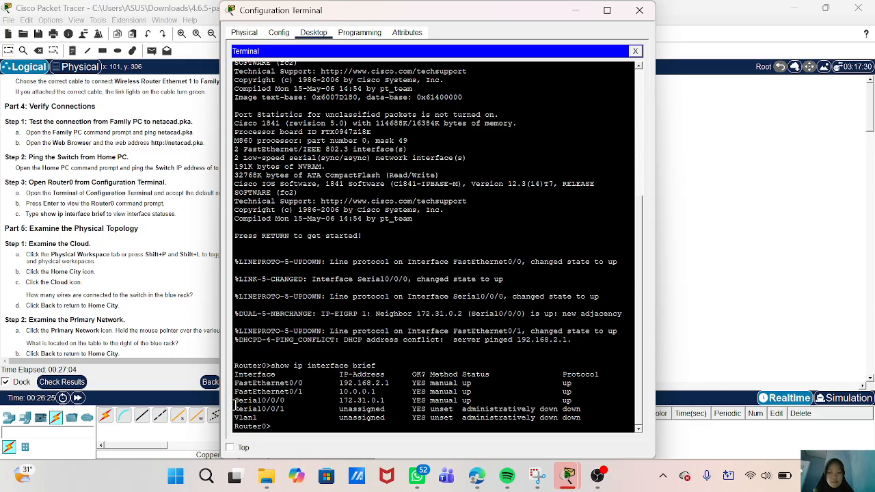
# - Highlight the Serial0/0/1 row of the interface table, then minimize the terminal window
pyautogui.moveTo(238, 403); pyautogui.dragTo(579, 408)
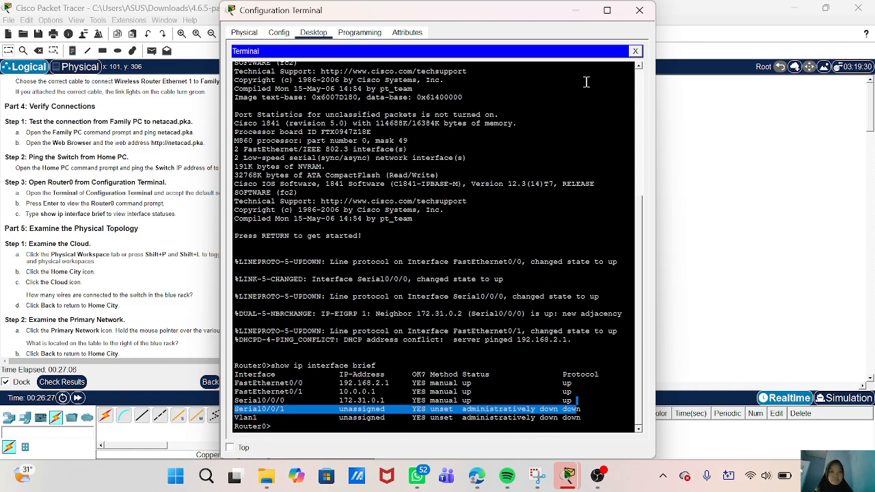
pyautogui.click(583, 13)
pyautogui.scroll(-3, 233, 236)
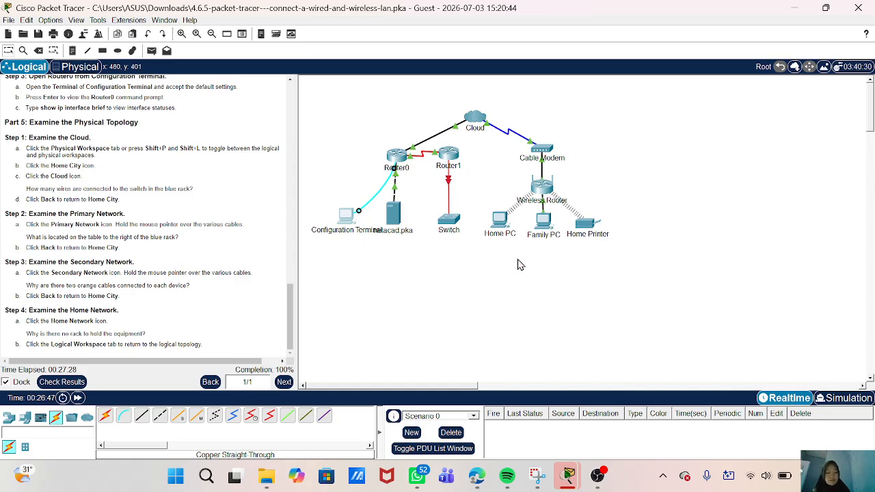
# - Switch to the Physical Workspace with Shift+P to show the Intercity map
pyautogui.hotkey('shift', 'p')
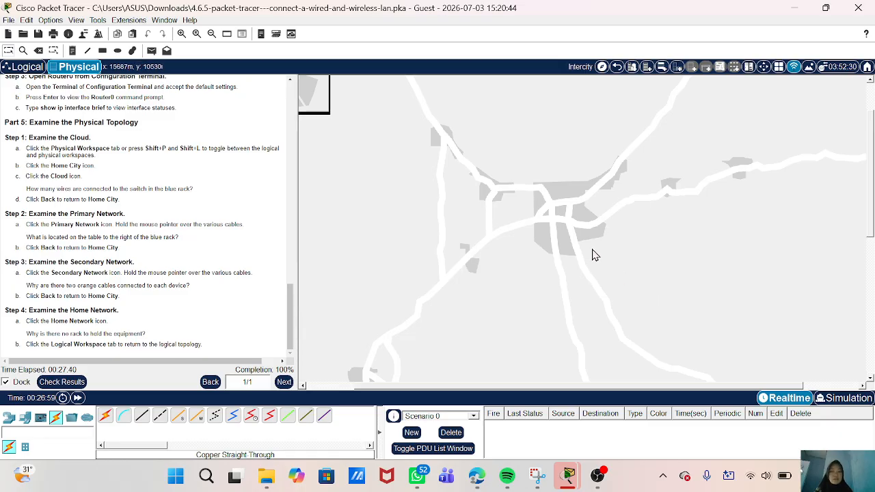
pyautogui.scroll(-3, 595, 255)
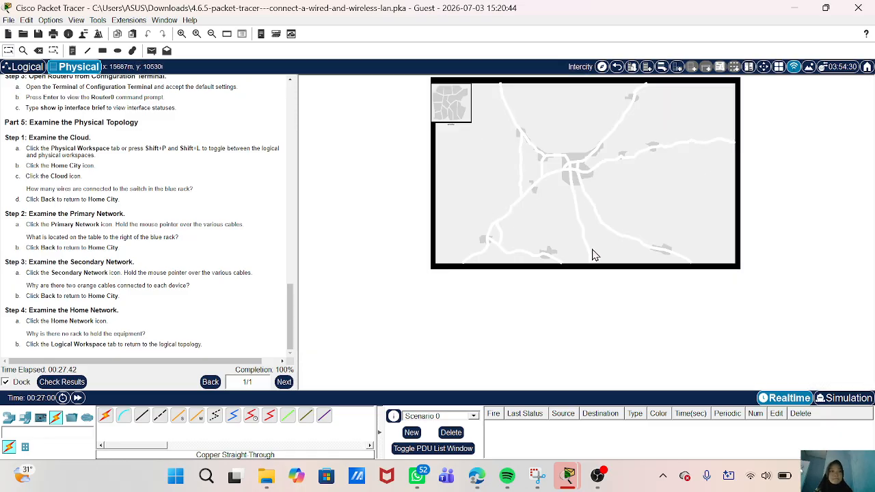
# - Zoom in and out around the Intercity map to locate Home City
pyautogui.scroll(3, 595, 255)
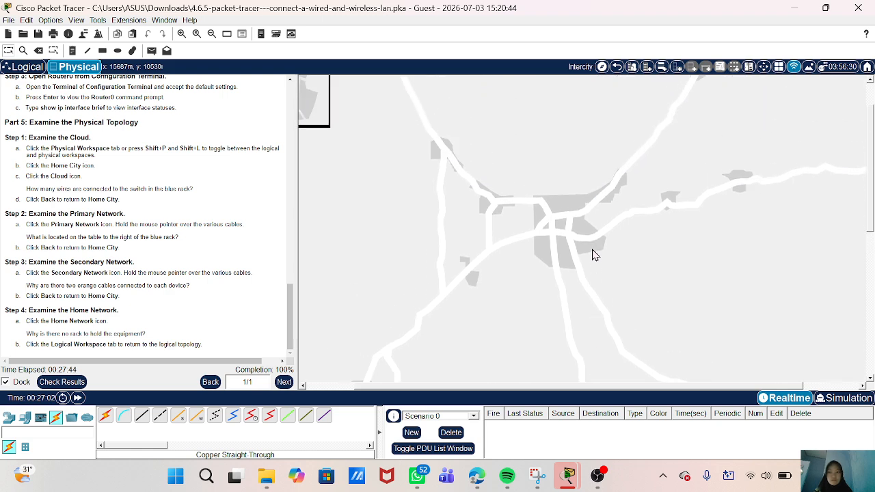
pyautogui.scroll(2, 595, 255)
pyautogui.hscroll(-2, 595, 255)
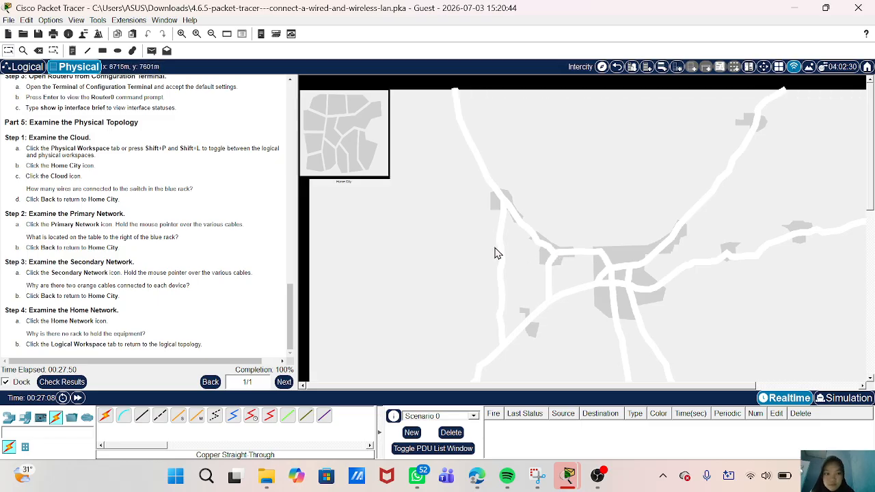
pyautogui.scroll(-3, 494, 250)
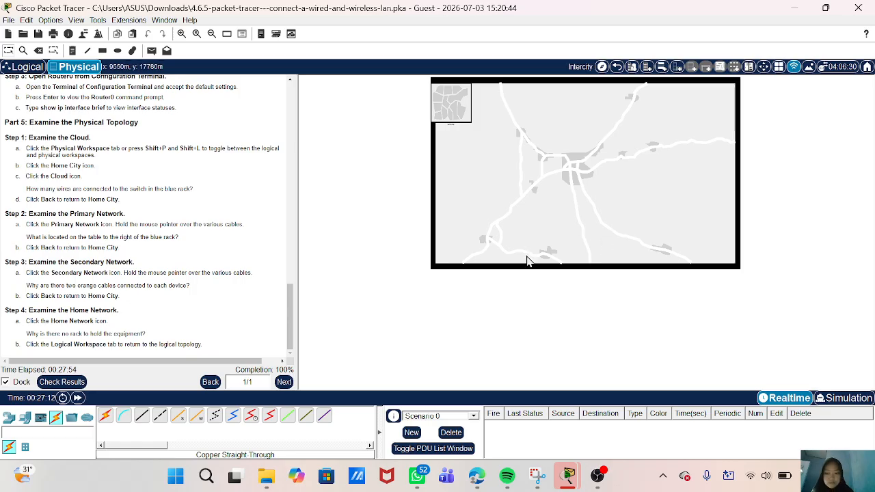
pyautogui.scroll(2, 604, 246)
pyautogui.scroll(3, 540, 270)
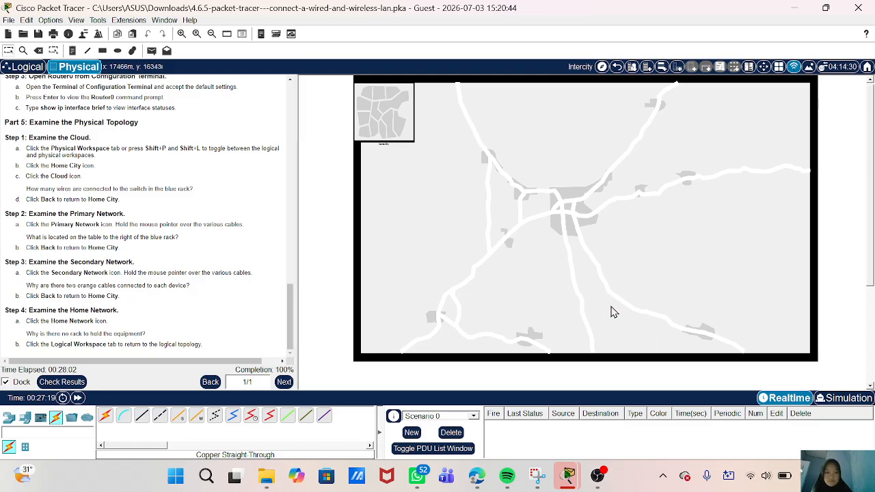
pyautogui.scroll(3, 593, 292)
pyautogui.scroll(-3, 593, 292)
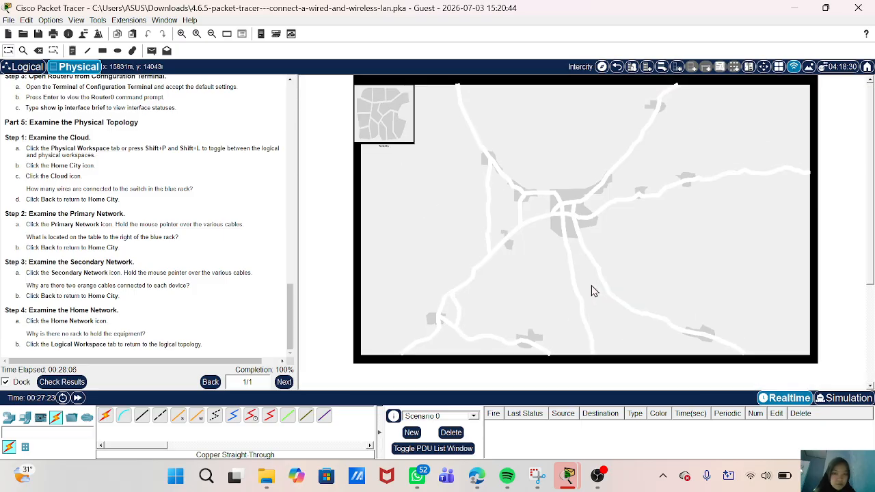
pyautogui.scroll(3, 492, 213)
pyautogui.scroll(-3, 492, 213)
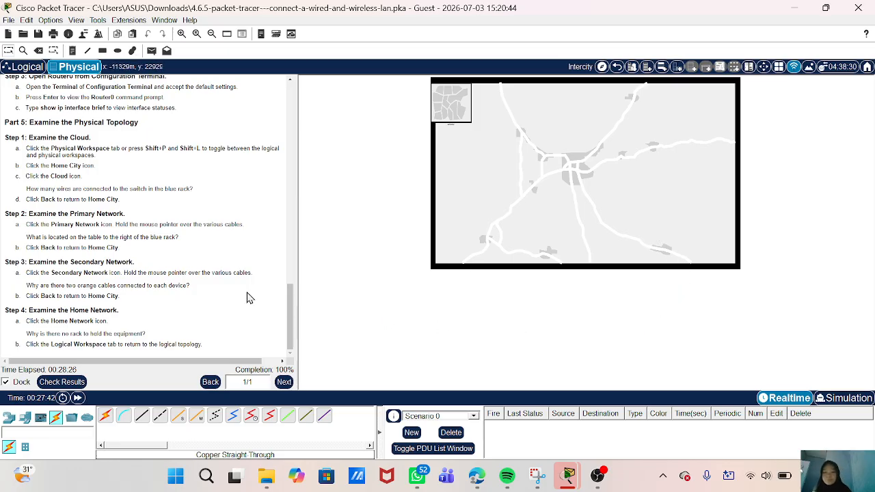
pyautogui.scroll(3, 248, 298)
pyautogui.scroll(-3, 248, 297)
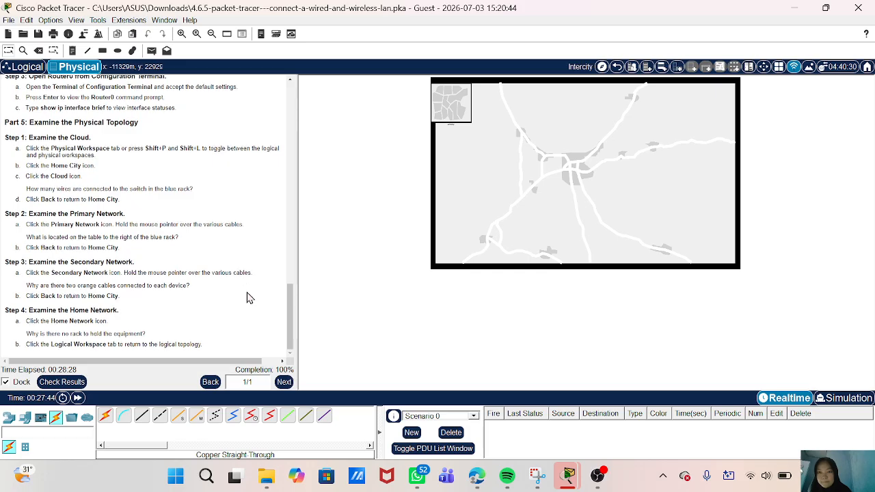
pyautogui.scroll(1, 248, 298)
pyautogui.scroll(-1, 248, 297)
pyautogui.scroll(5, 567, 200)
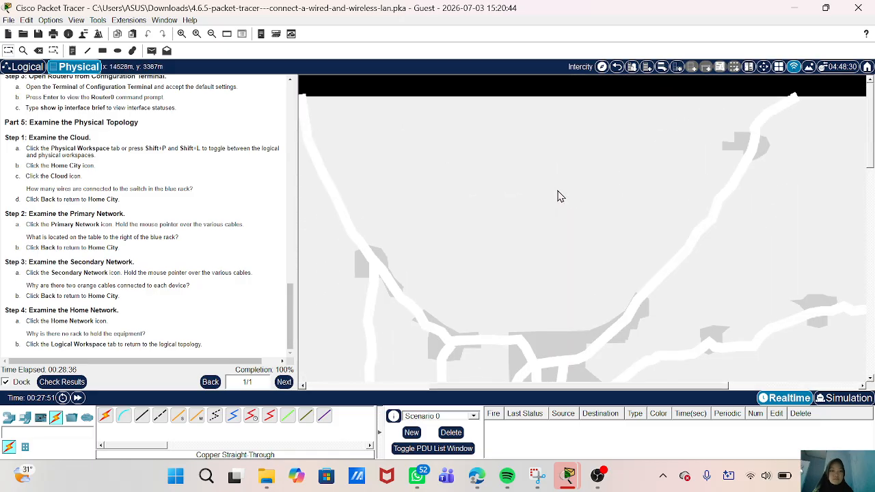
pyautogui.hscroll(-5, 503, 205)
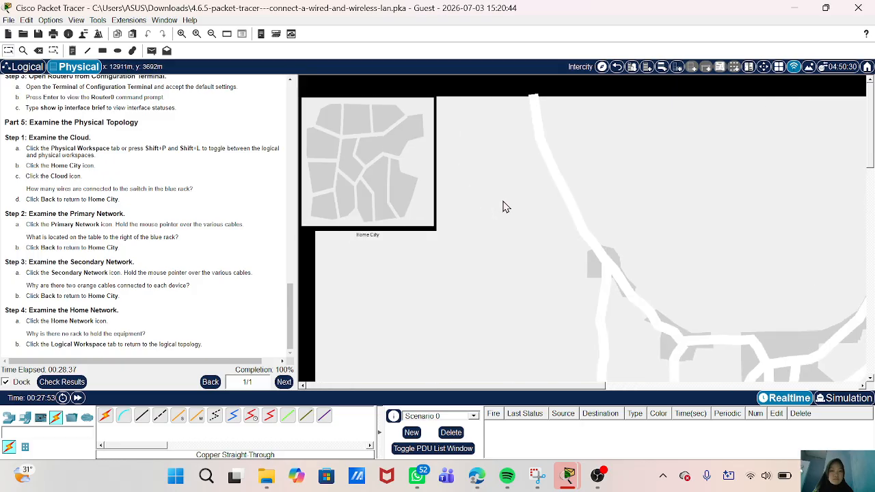
# - Enter Home City and look over its Secondary Network, Primary Network, Cloud and Home Network
pyautogui.click(357, 190)
pyautogui.hscroll(-1, 555, 226)
pyautogui.hscroll(-2, 553, 226)
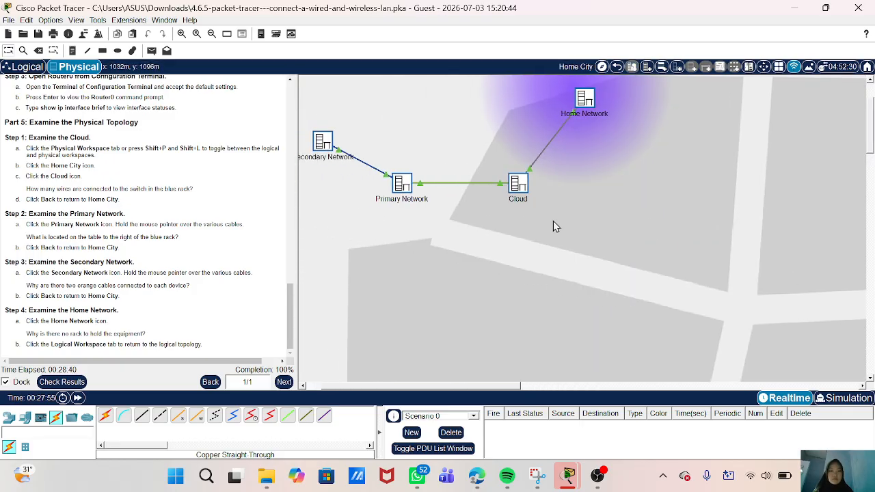
pyautogui.scroll(-3, 512, 262)
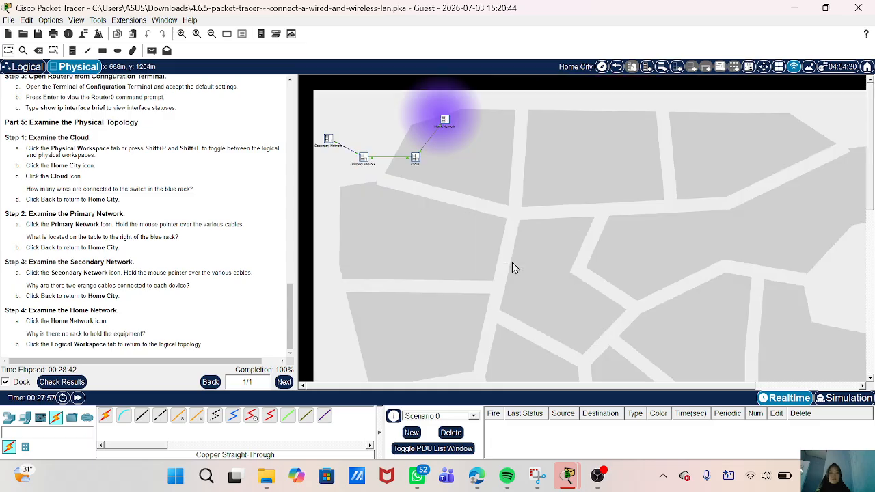
pyautogui.scroll(2, 512, 261)
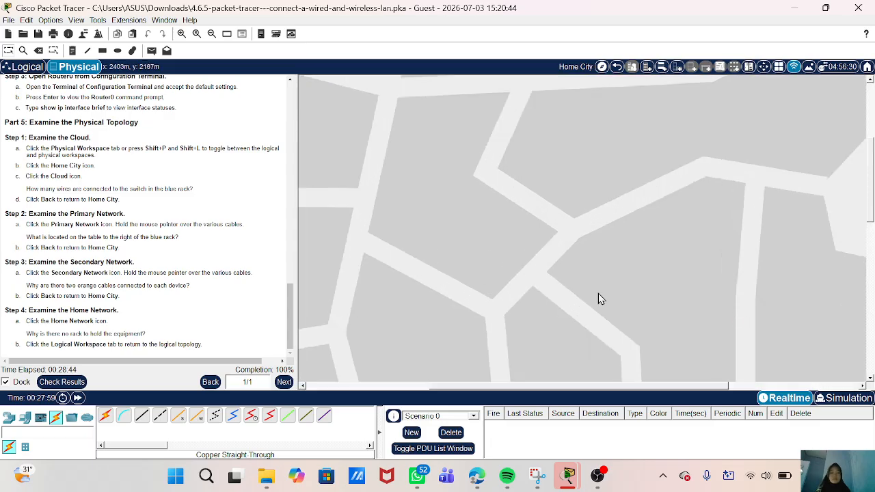
pyautogui.scroll(-1, 433, 252)
pyautogui.scroll(-1, 433, 254)
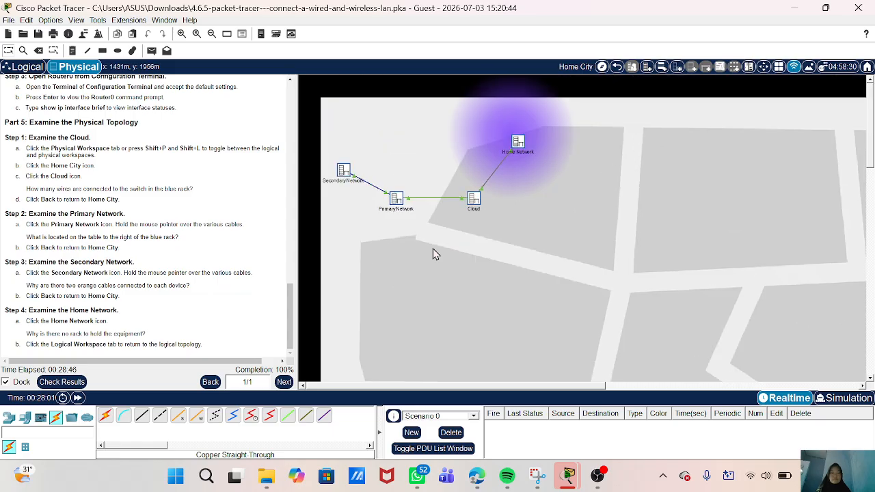
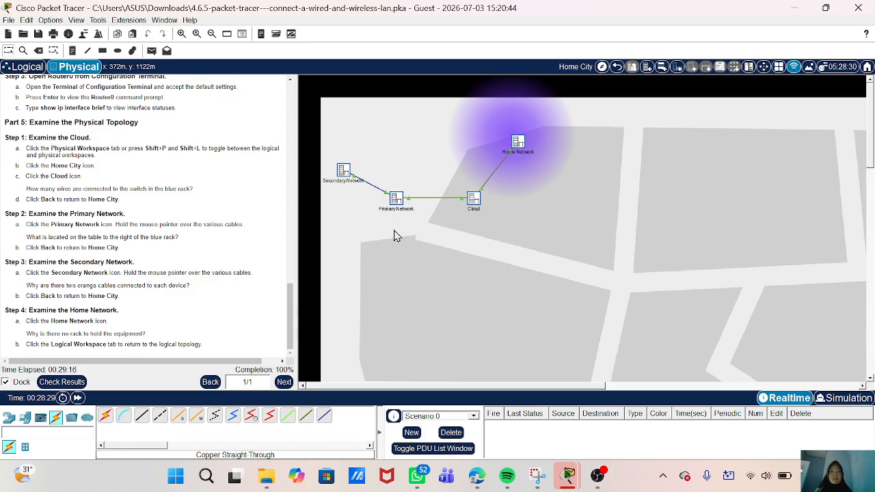
# - Open the Cloud's rack on the Home City map and zoom around it to view Power Distribution Device2
pyautogui.click(472, 200)
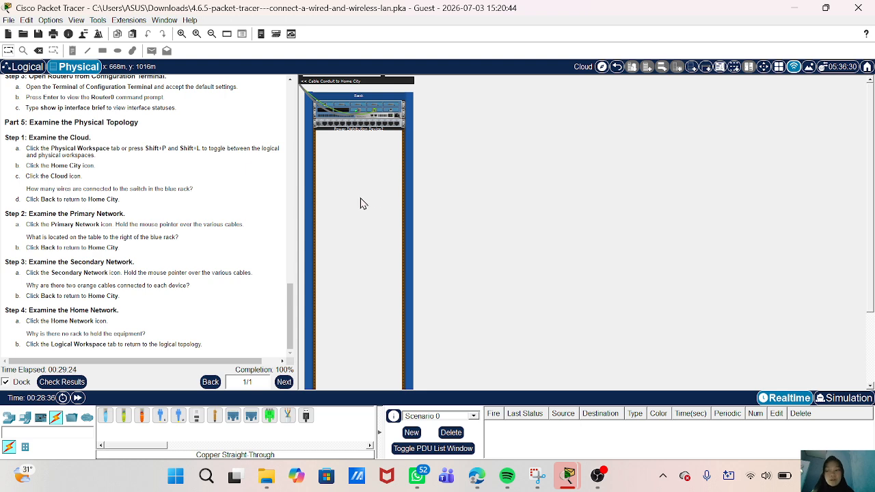
pyautogui.scroll(2, 360, 198)
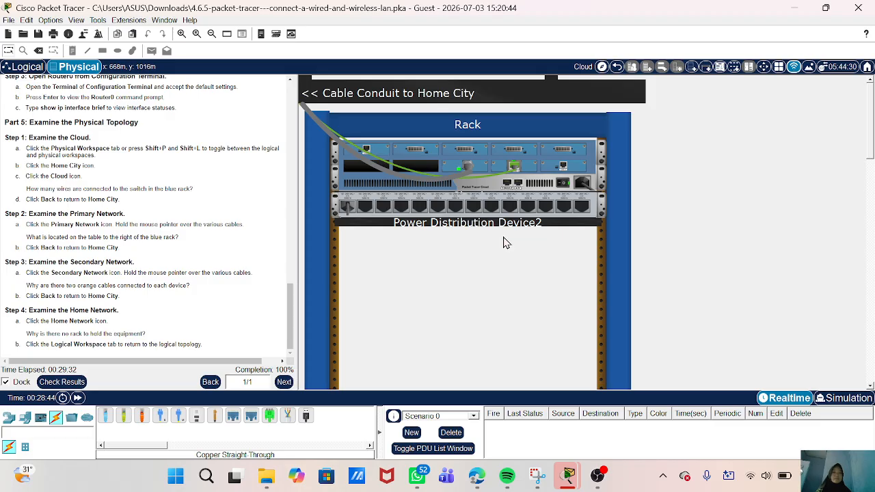
pyautogui.scroll(-3, 505, 243)
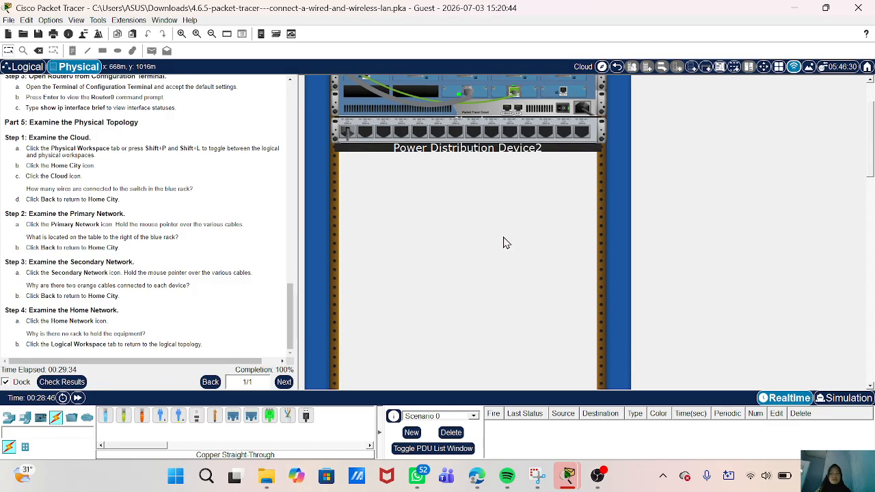
pyautogui.scroll(3, 505, 243)
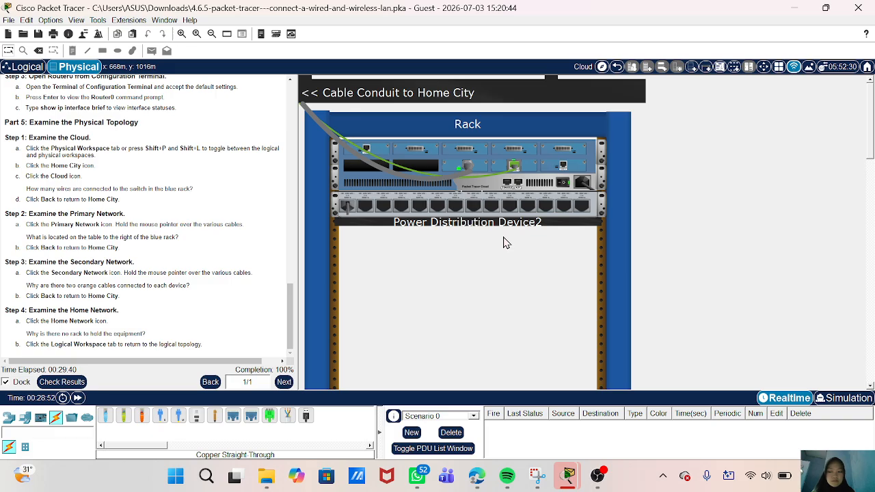
pyautogui.scroll(-1, 504, 243)
pyautogui.scroll(-5, 504, 243)
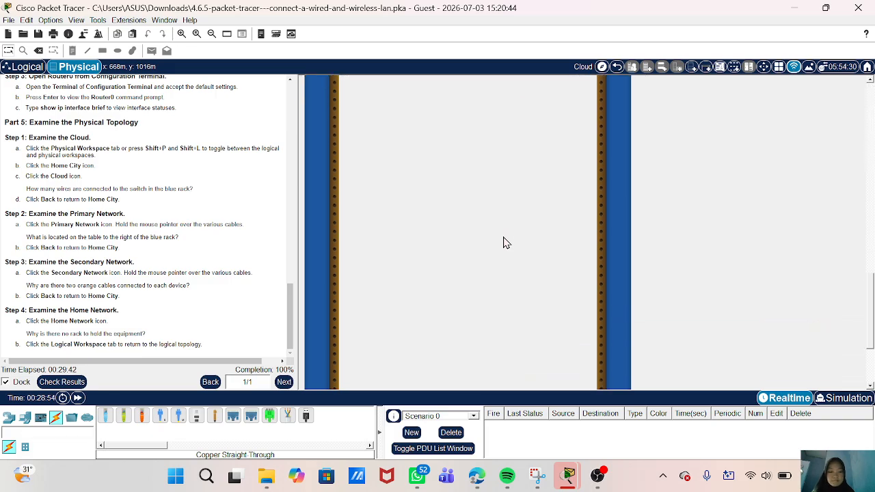
pyautogui.scroll(-3, 504, 243)
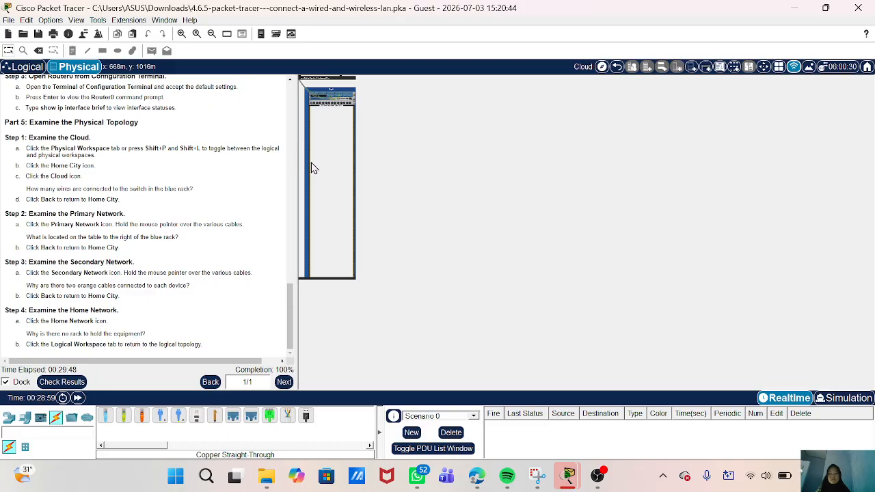
pyautogui.scroll(3, 312, 166)
pyautogui.scroll(1, 333, 96)
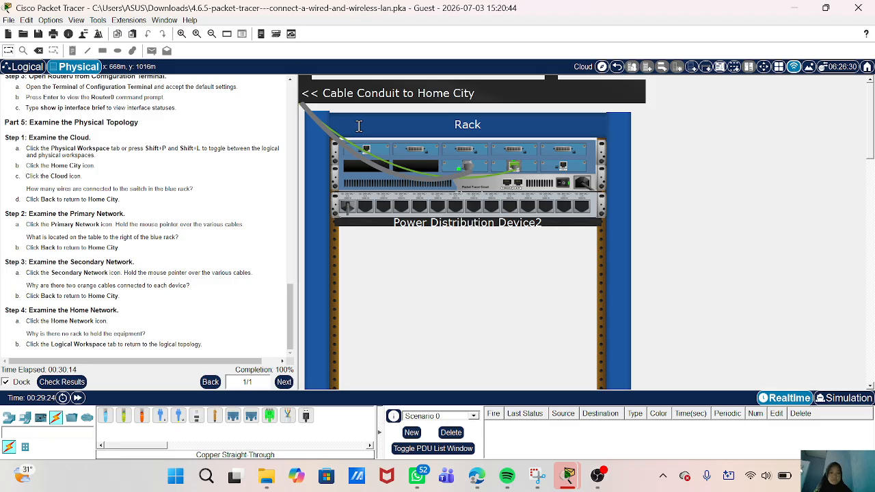
# - Click the Rack label, leave it unchanged, and zoom around the Cloud rack
pyautogui.click(385, 126)
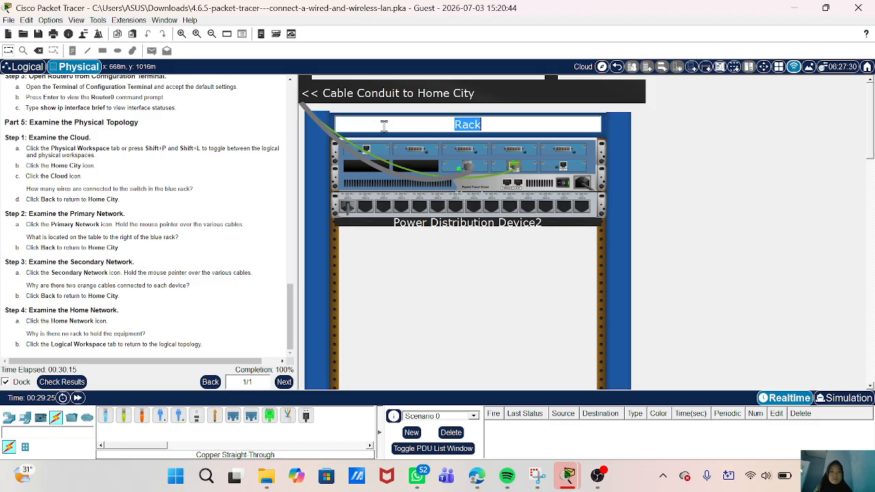
pyautogui.click(525, 99)
pyautogui.scroll(-3, 646, 281)
pyautogui.scroll(3, 645, 281)
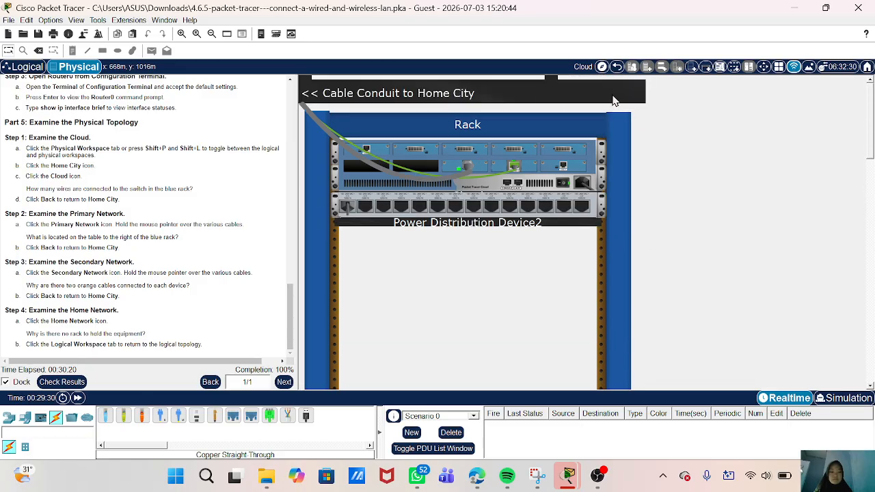
pyautogui.scroll(-2, 656, 232)
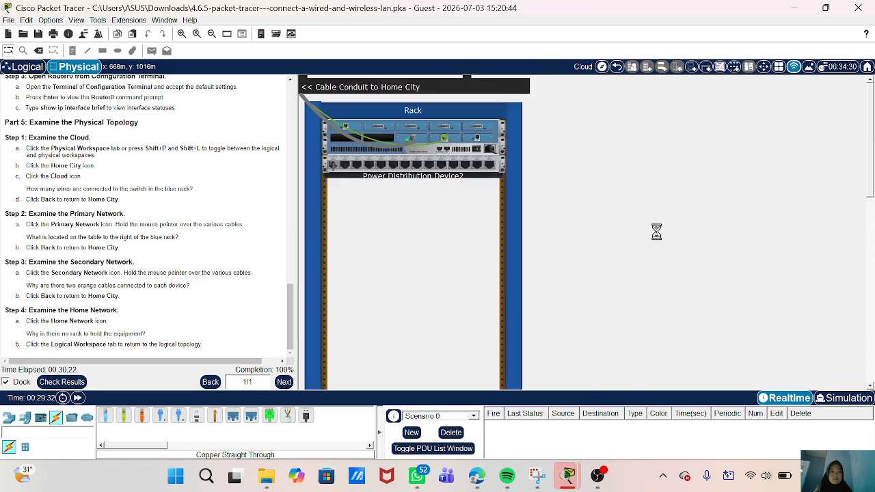
pyautogui.scroll(-3, 656, 232)
pyautogui.scroll(5, 625, 225)
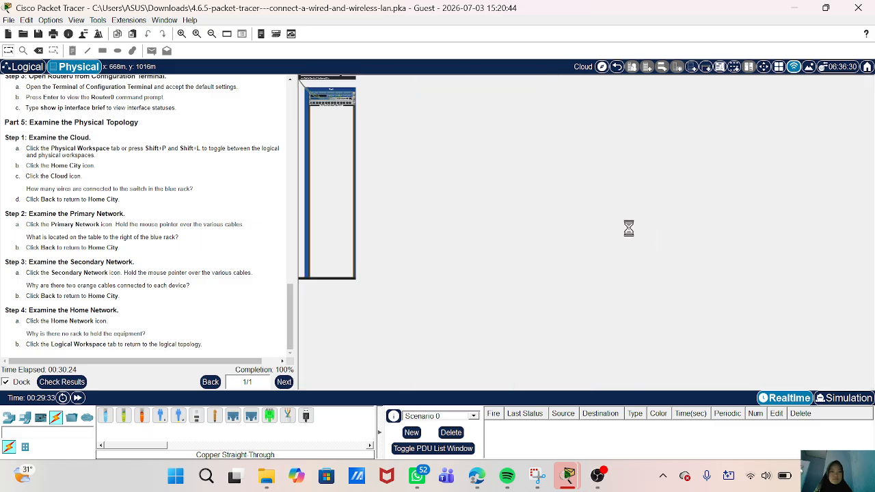
pyautogui.scroll(3, 427, 237)
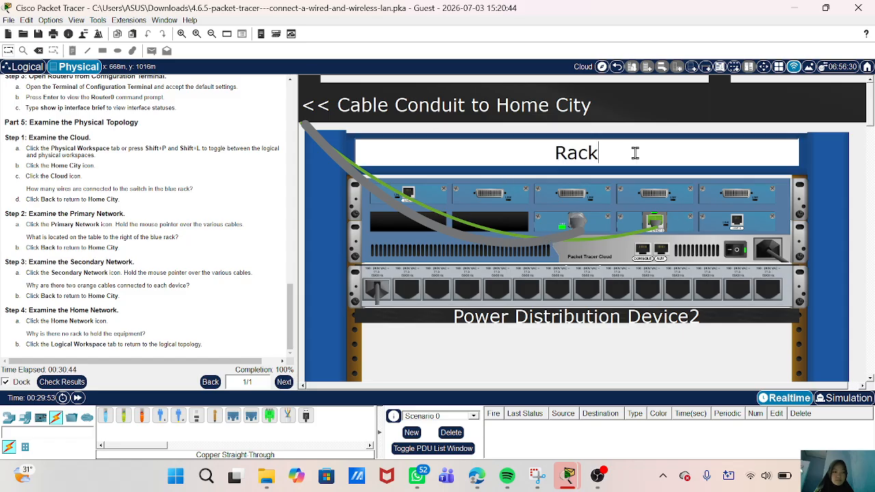
# - Zoom over the Cloud rack once more, then go back to the Home City map
pyautogui.scroll(-3, 632, 276)
pyautogui.scroll(-5, 632, 275)
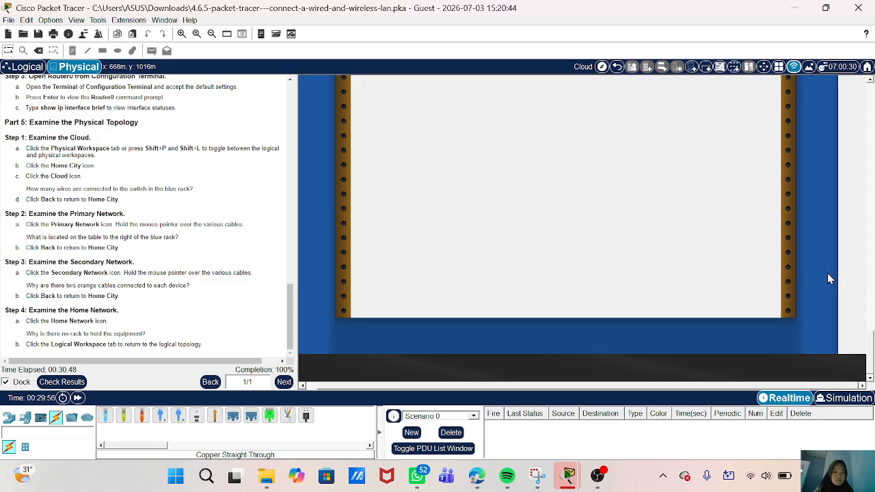
pyautogui.scroll(5, 632, 246)
pyautogui.scroll(5, 632, 246)
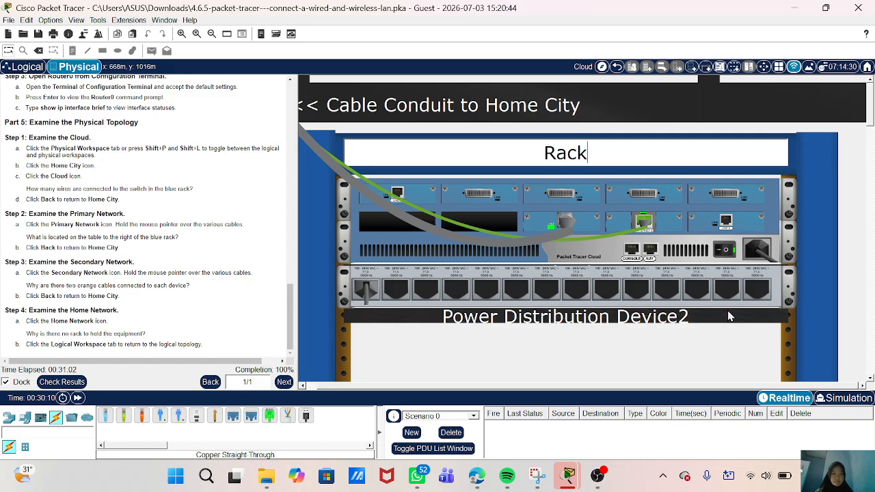
pyautogui.scroll(-3, 732, 316)
pyautogui.scroll(3, 703, 327)
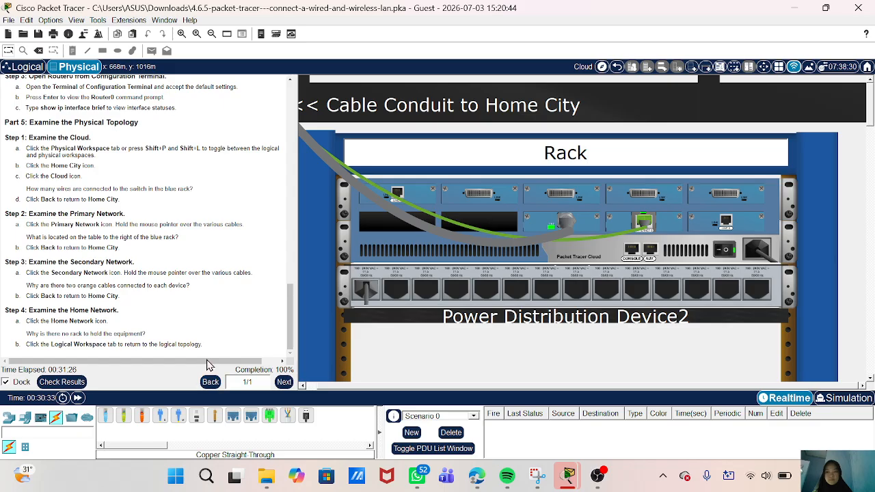
pyautogui.click(618, 67)
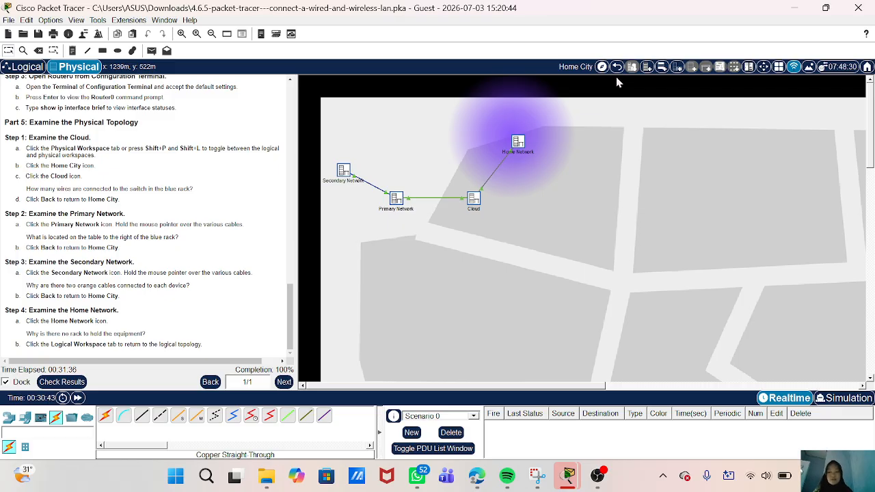
pyautogui.tripleClick(180, 237)
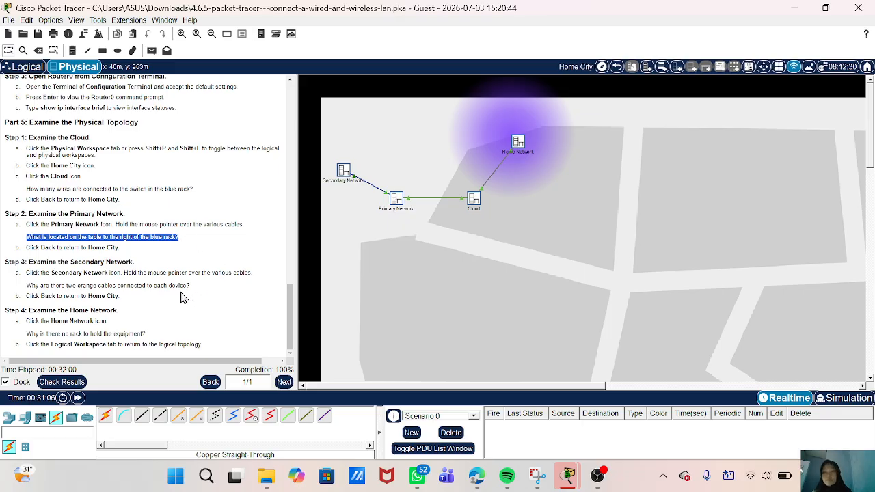
pyautogui.click(74, 268)
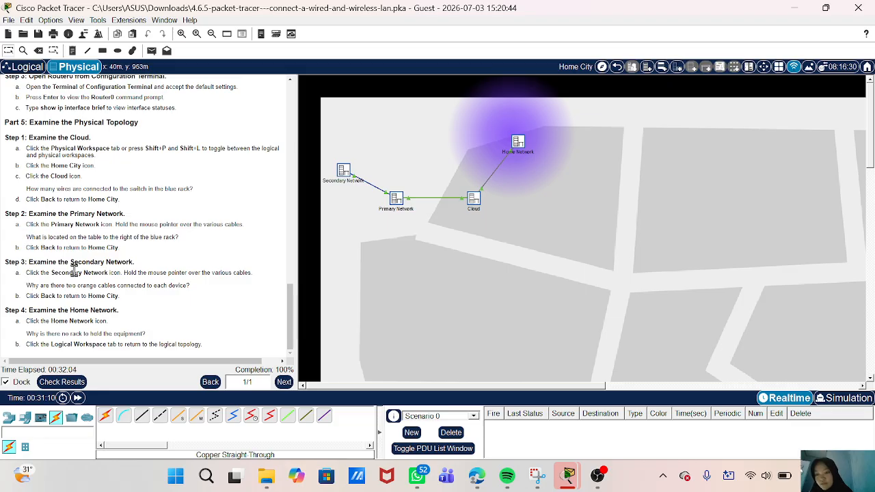
pyautogui.moveTo(34, 288); pyautogui.dragTo(192, 292)
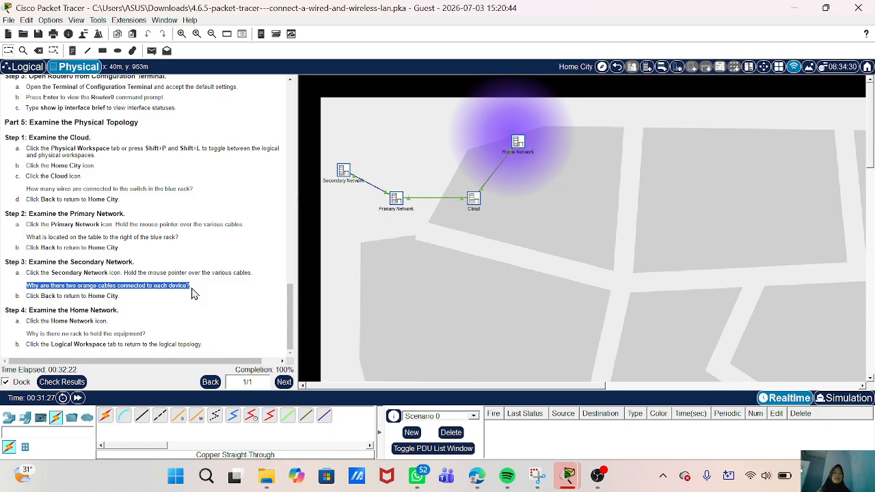
pyautogui.click(235, 315)
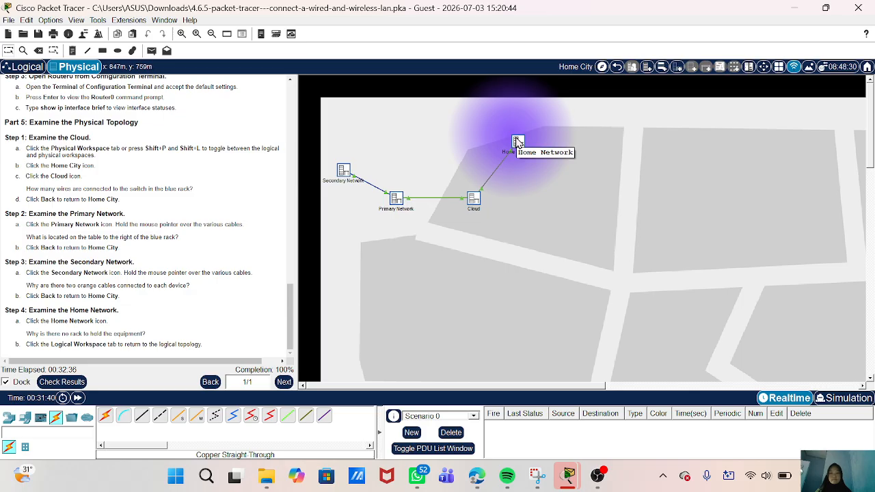
# - Inspect the Secondary Network and Primary Network racks, then enter the Home Network room
pyautogui.click(343, 170)
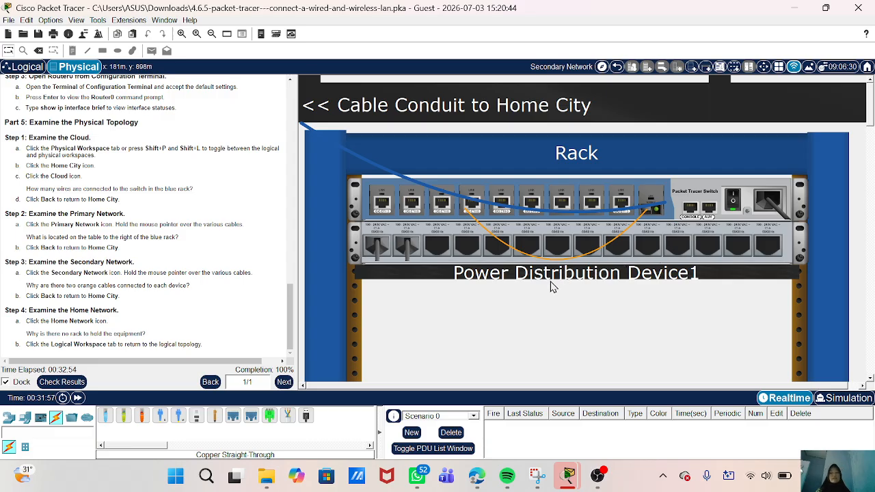
pyautogui.click(616, 66)
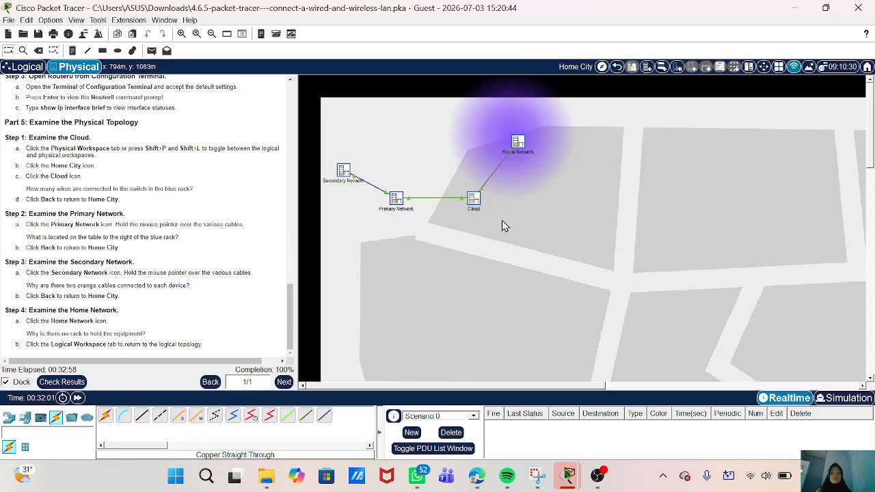
pyautogui.click(397, 198)
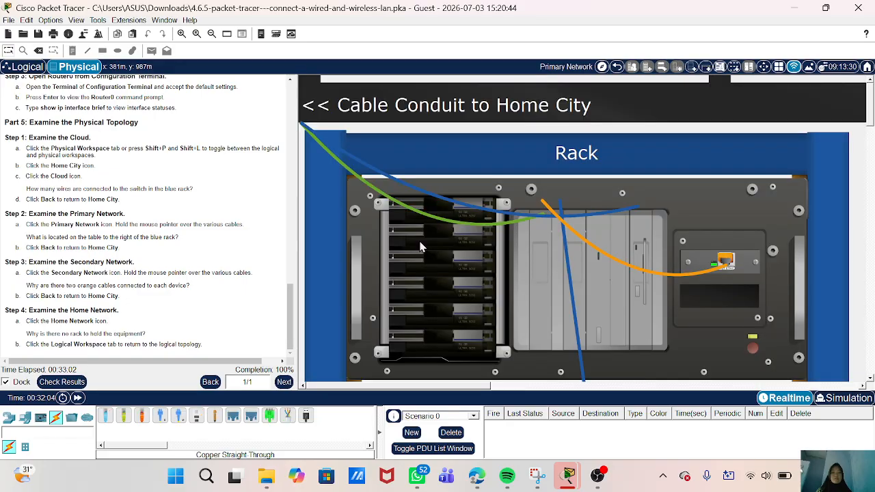
pyautogui.scroll(2, 200, 262)
pyautogui.scroll(-2, 200, 262)
pyautogui.click(616, 66)
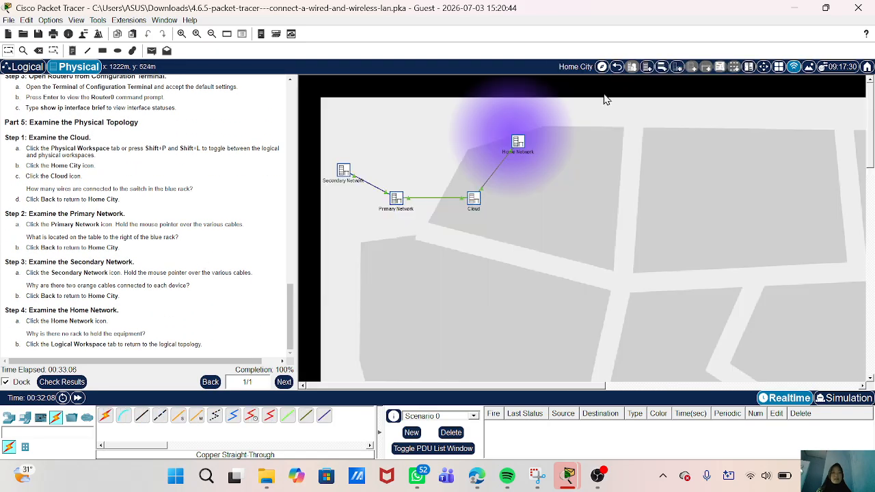
pyautogui.click(518, 144)
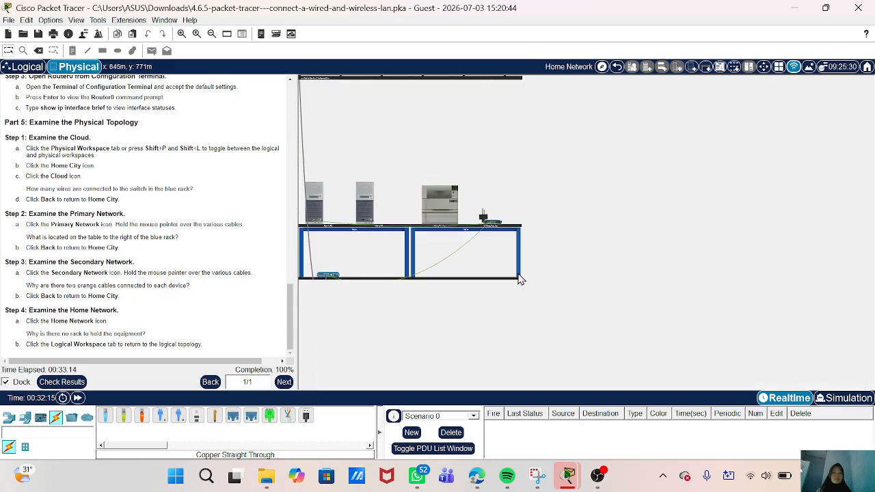
# - View the whole Home Network room and highlight the instruction question about why there is no rack
pyautogui.click(424, 268)
pyautogui.click(384, 261)
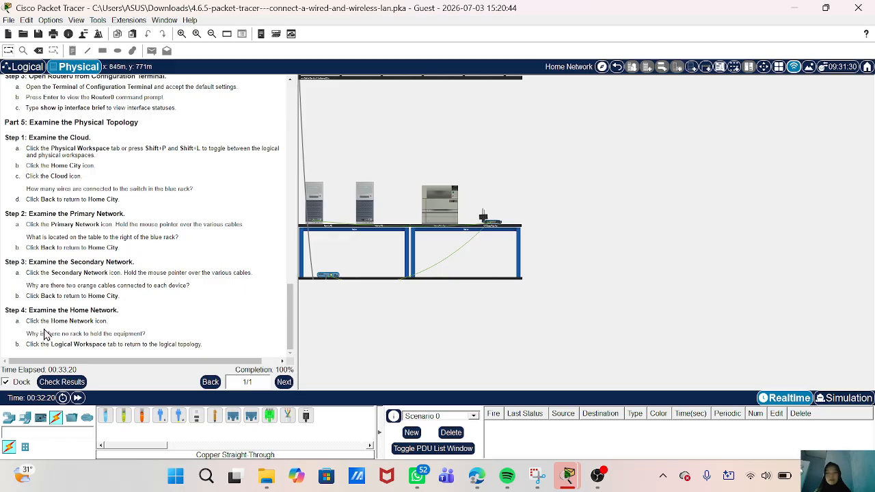
pyautogui.moveTo(27, 333); pyautogui.dragTo(146, 335)
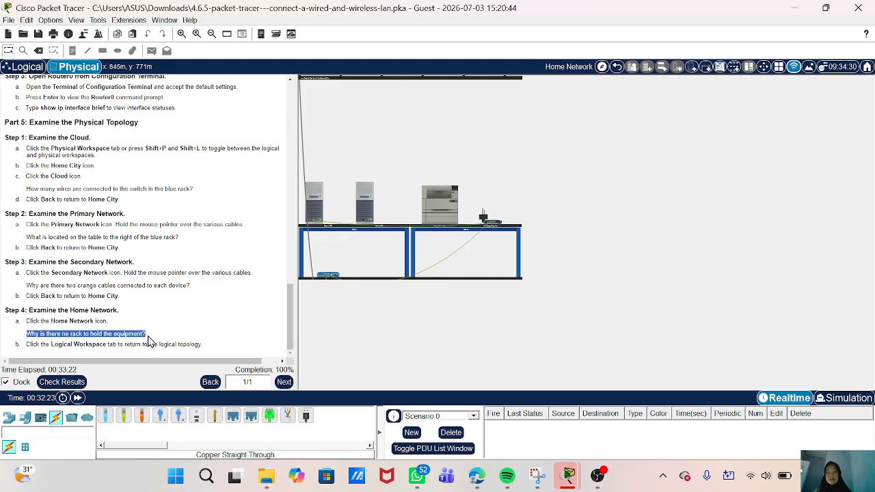
pyautogui.click(211, 327)
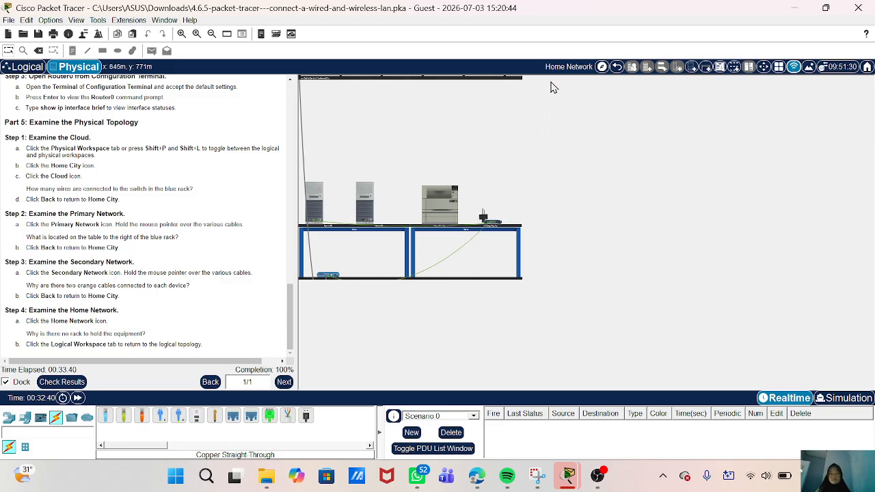
# - Go back up to the Intercity map and check the activity results
pyautogui.click(617, 68)
pyautogui.click(618, 69)
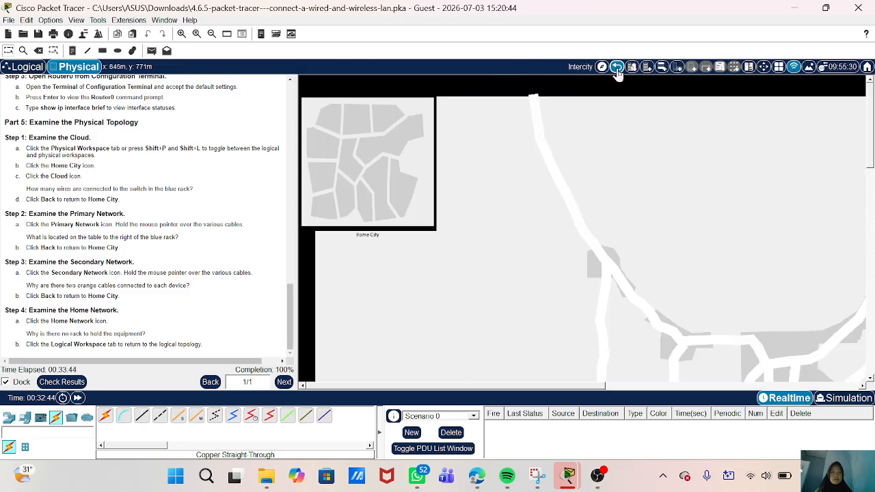
pyautogui.click(617, 69)
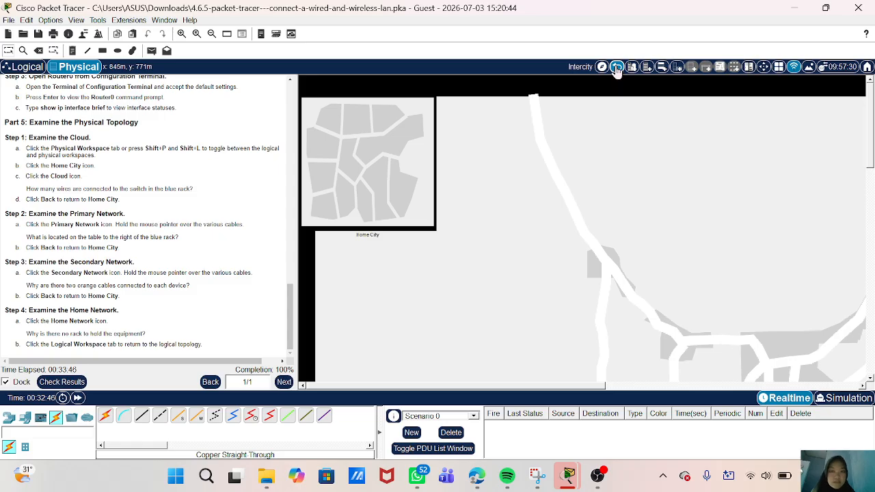
pyautogui.click(617, 69)
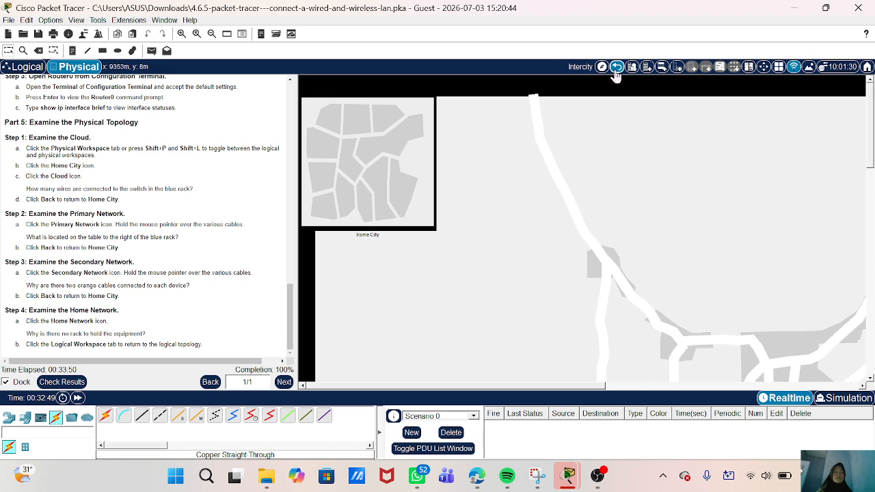
pyautogui.scroll(-1, 580, 233)
pyautogui.scroll(1, 581, 231)
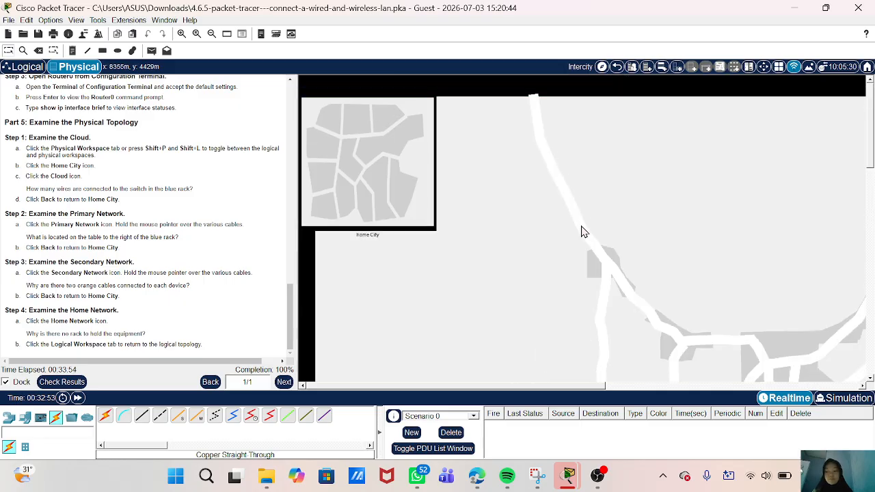
pyautogui.scroll(-1, 582, 231)
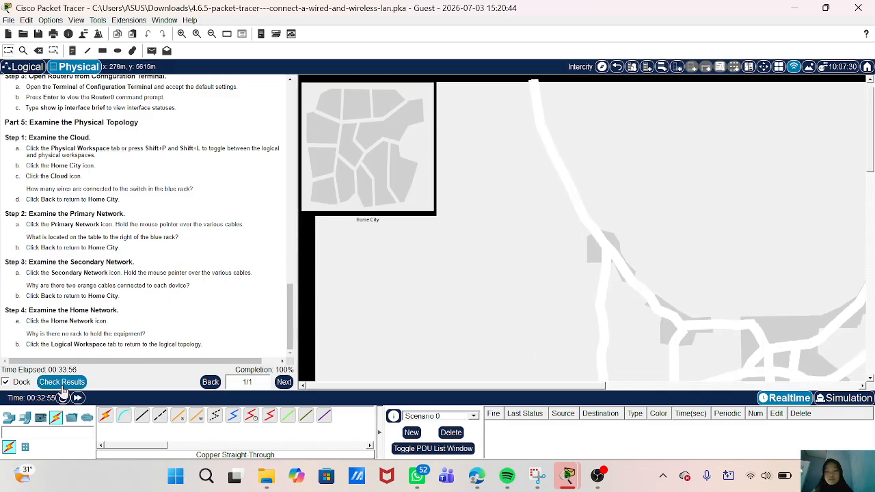
pyautogui.click(61, 383)
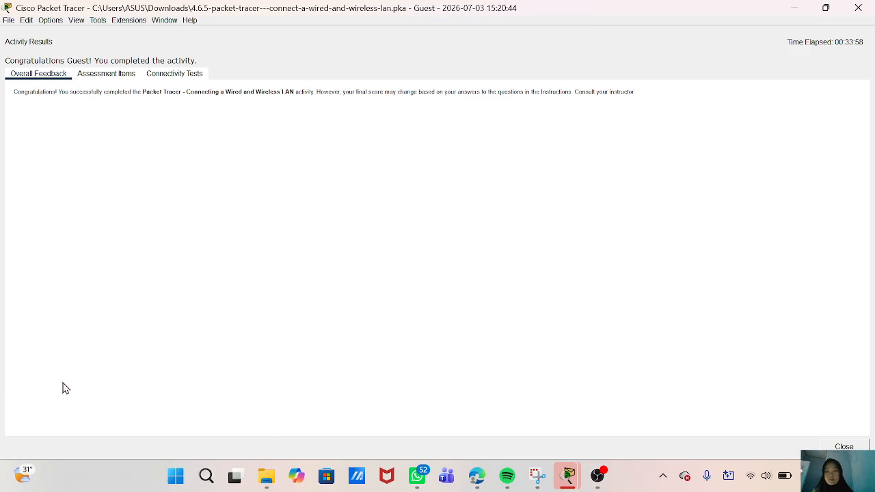
# - Review the Assessment Items showing an 80/80 score with all 16 items correct
pyautogui.click(111, 74)
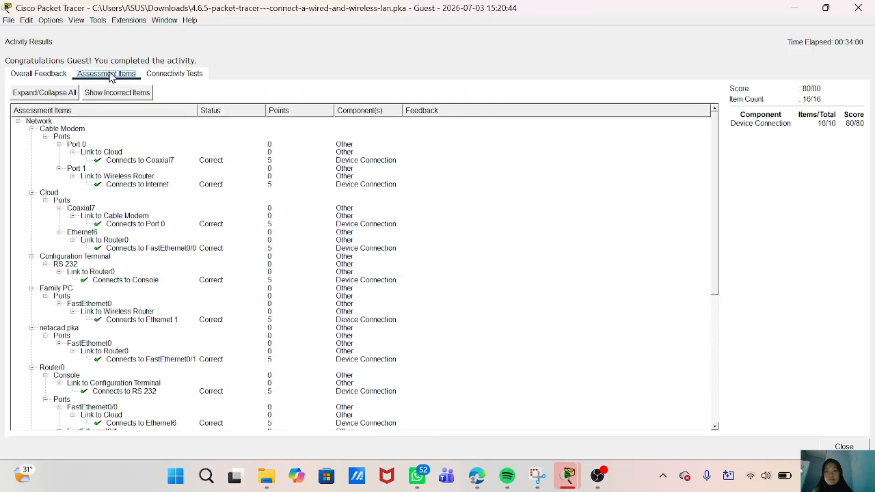
pyautogui.scroll(-4, 158, 294)
pyautogui.scroll(-5, 159, 294)
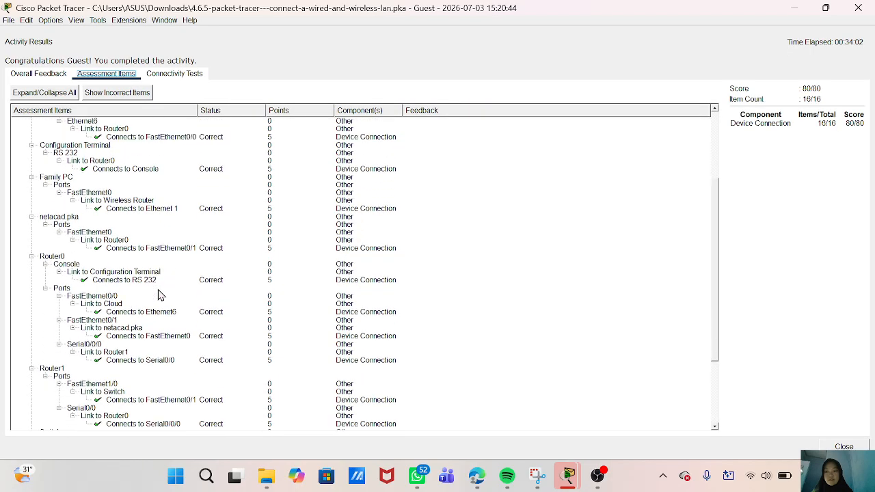
pyautogui.scroll(9, 159, 294)
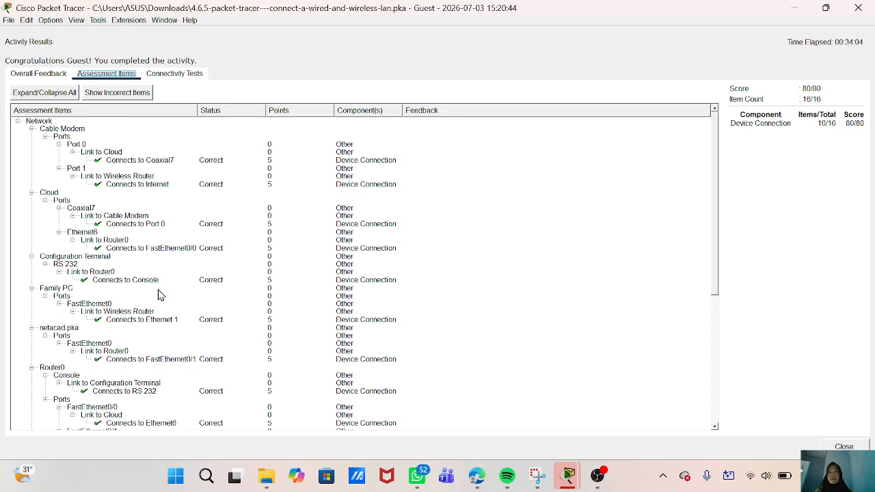
pyautogui.scroll(-5, 158, 294)
pyautogui.scroll(2, 159, 294)
pyautogui.scroll(-2, 159, 294)
# - Check the Connectivity Tests, return to Assessment Items, then bring OBS Studio to the front
pyautogui.click(147, 75)
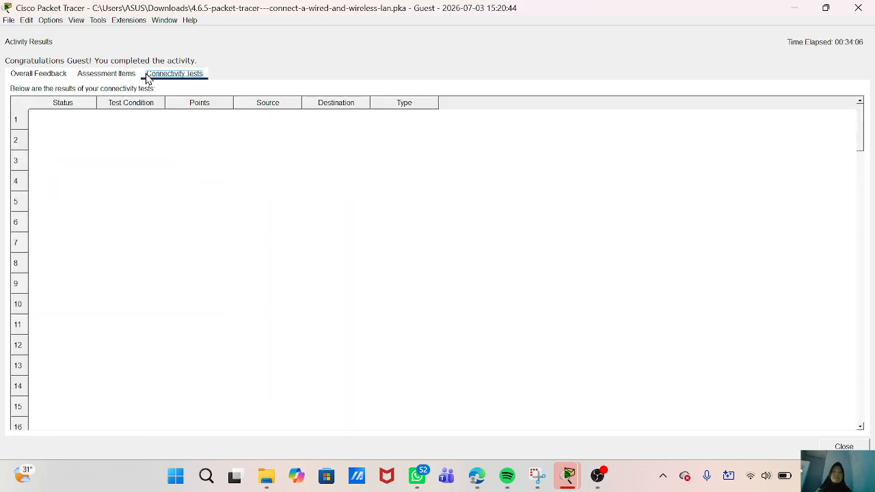
pyautogui.click(120, 73)
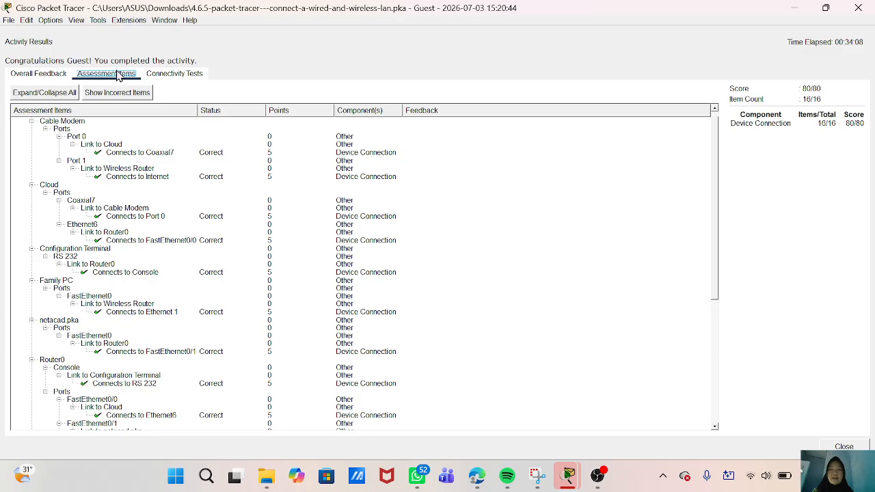
pyautogui.scroll(-8, 237, 323)
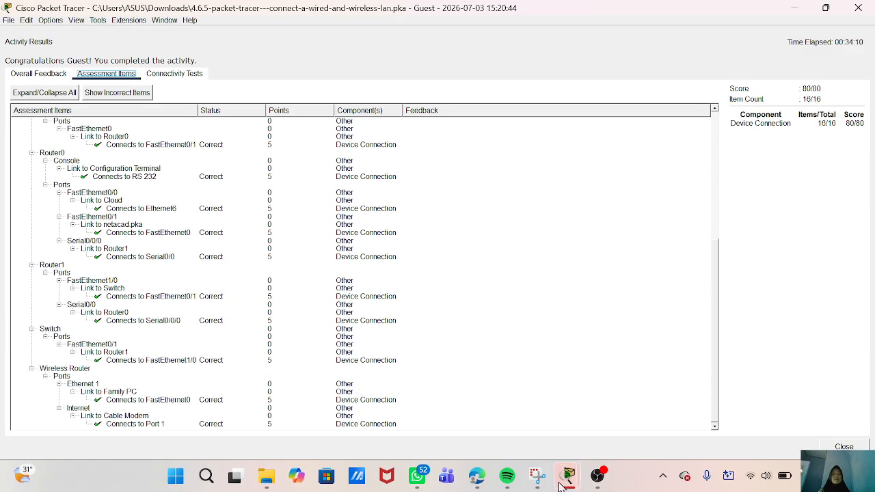
pyautogui.moveTo(598, 473)
pyautogui.click(596, 424)
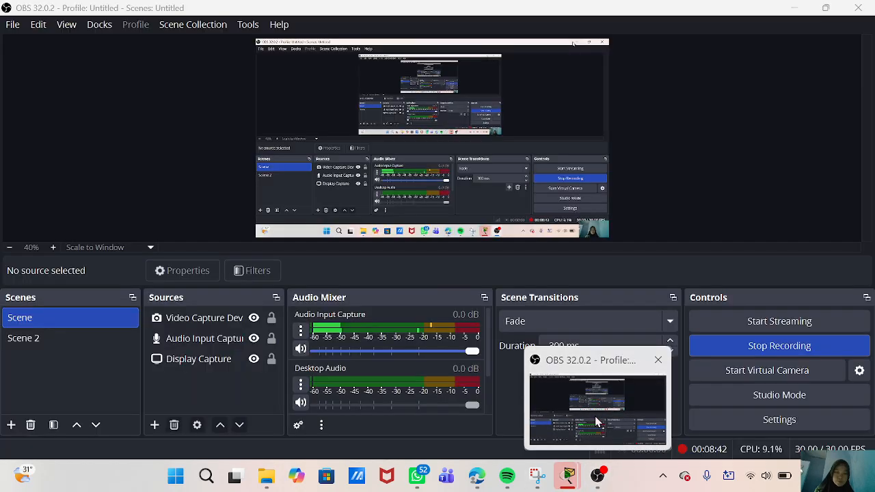